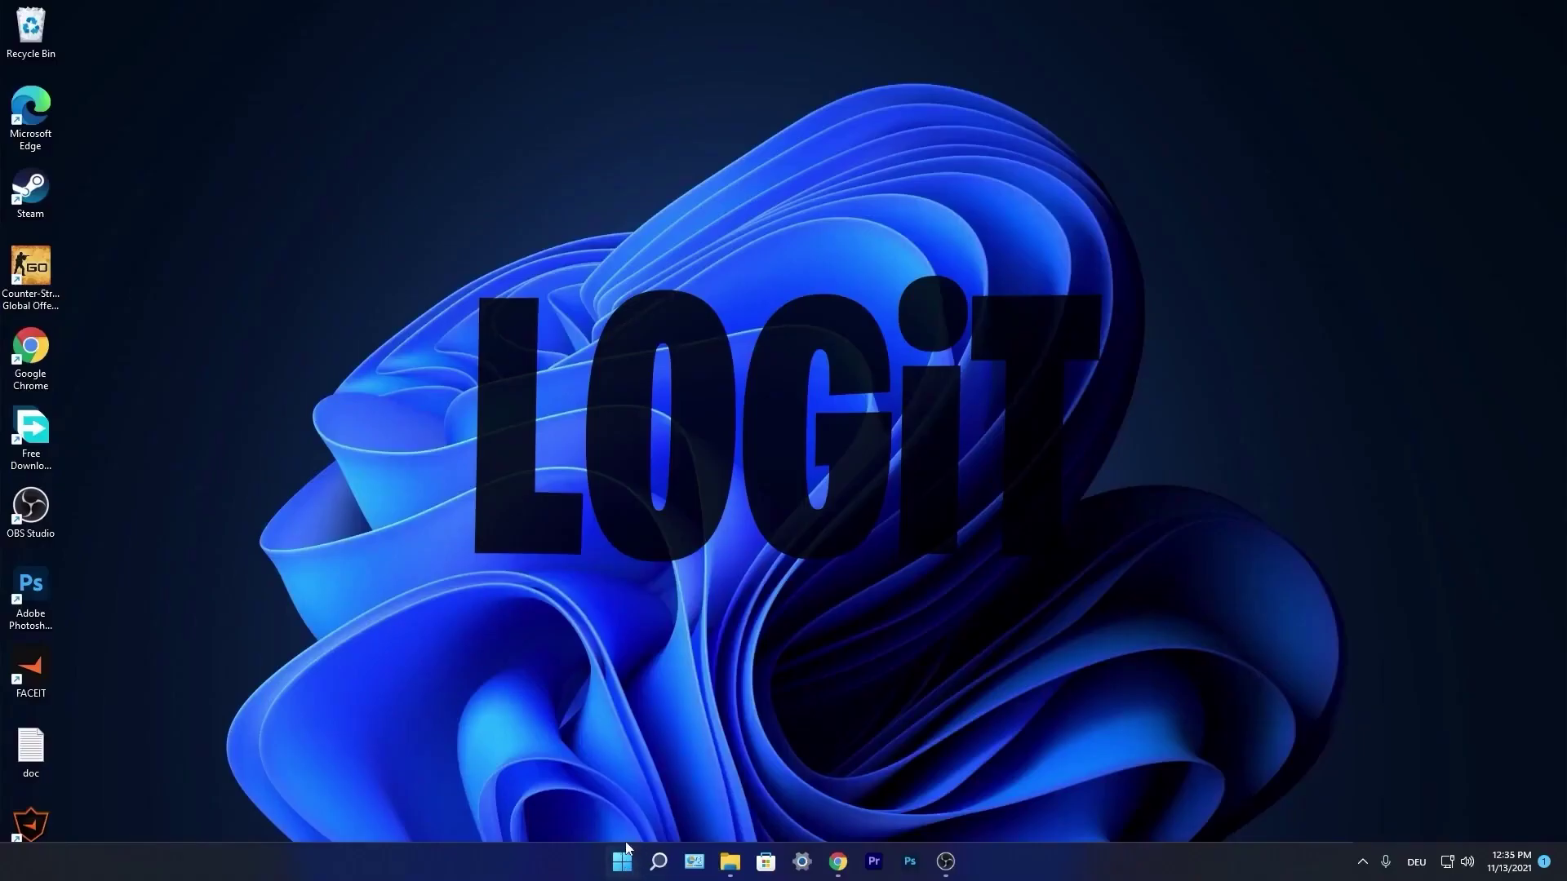
# Reach the Gaming > Game Mode page in Settings and confirm Game Mode is on.
pyautogui.click(623, 860)
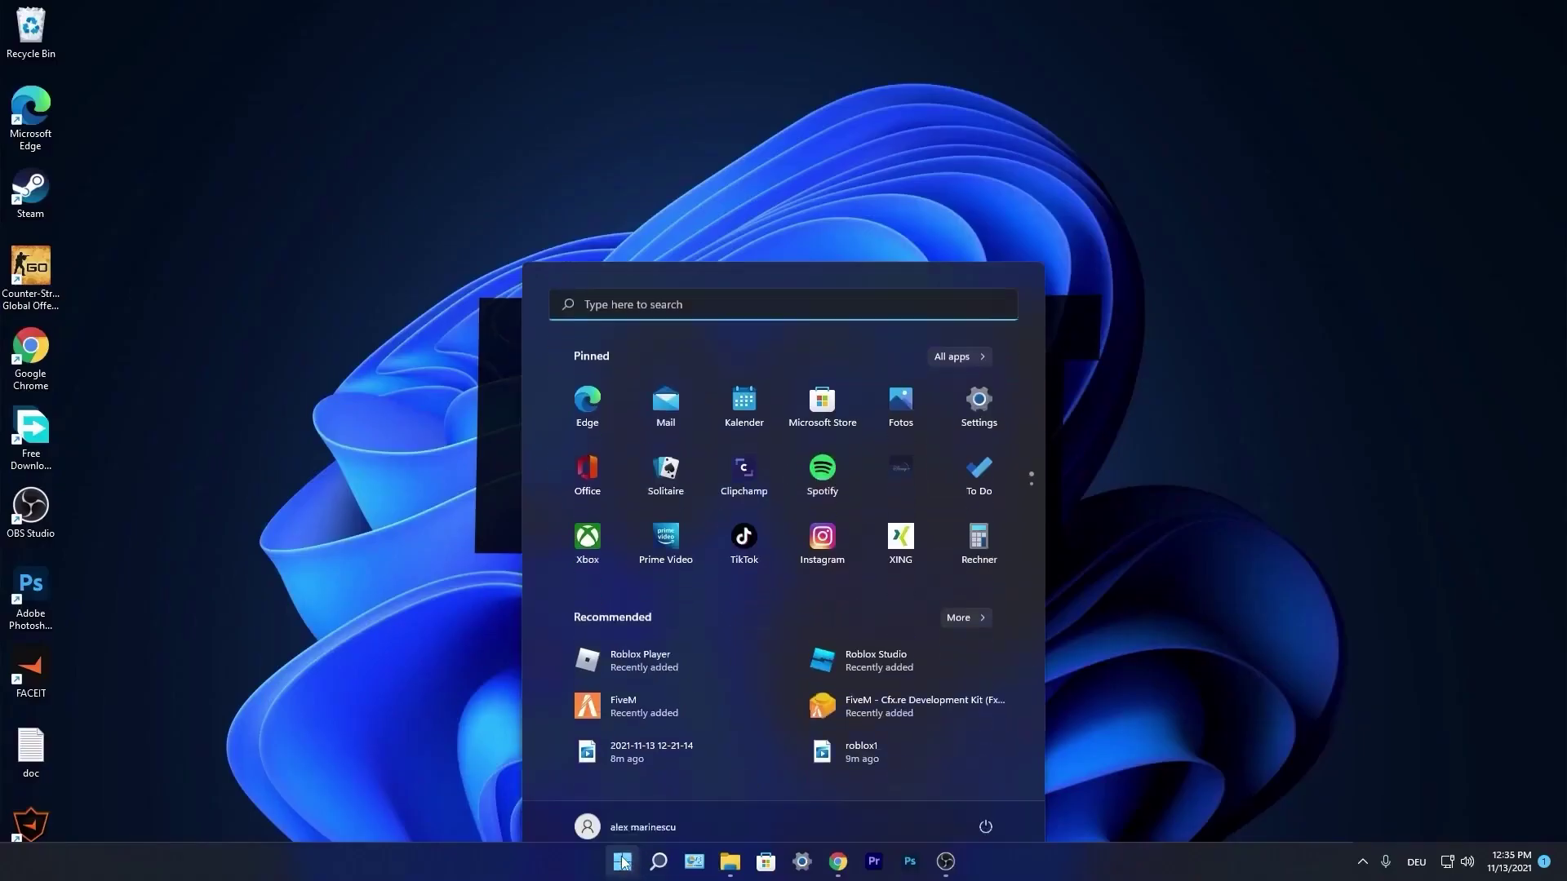
pyautogui.click(976, 383)
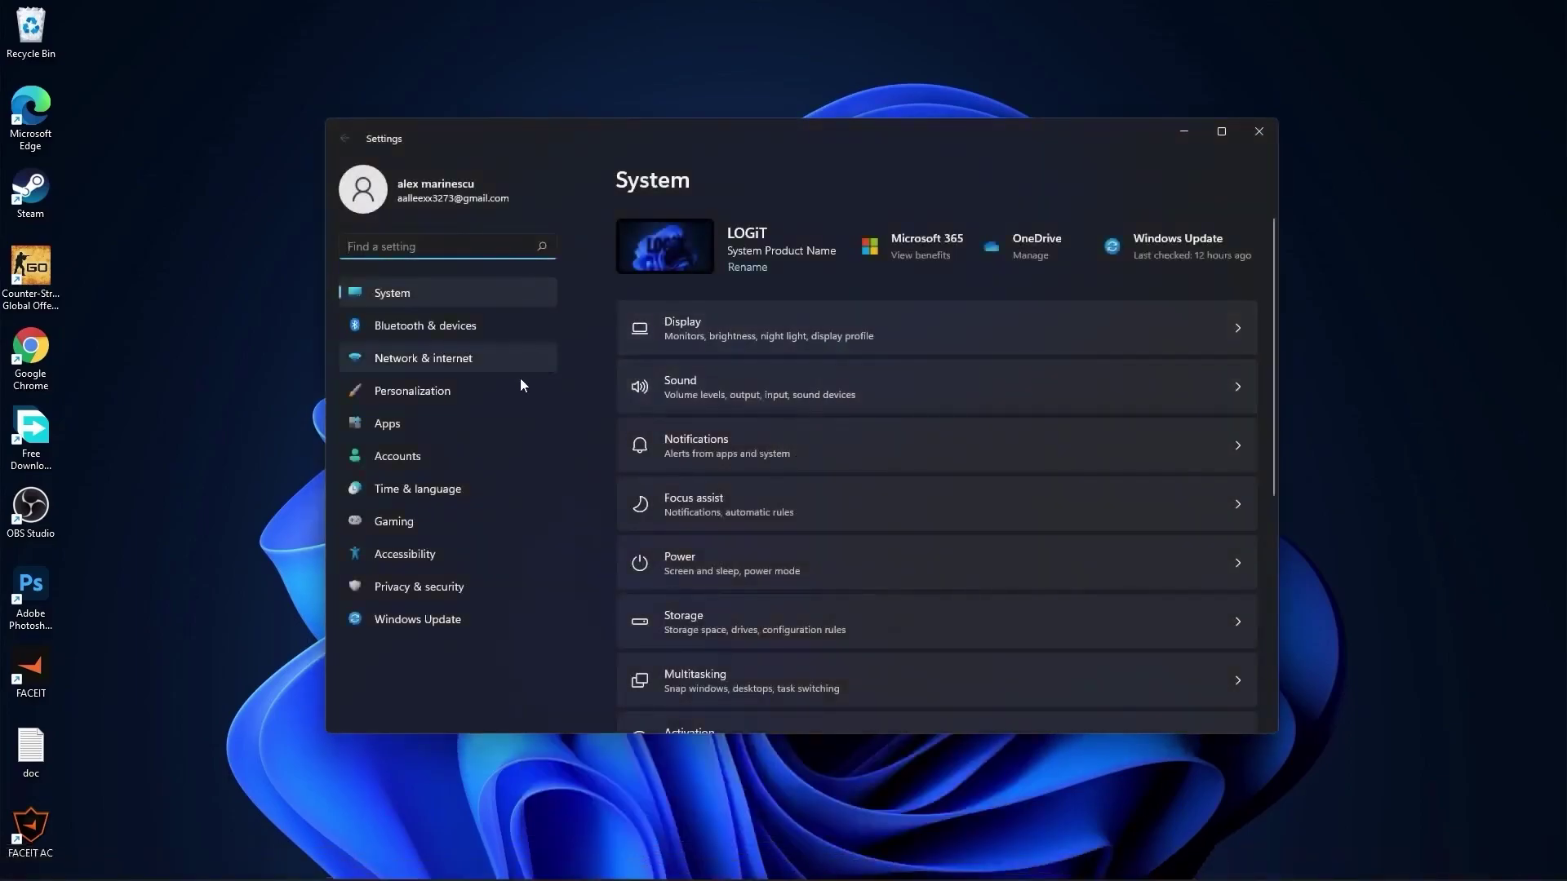
pyautogui.click(406, 524)
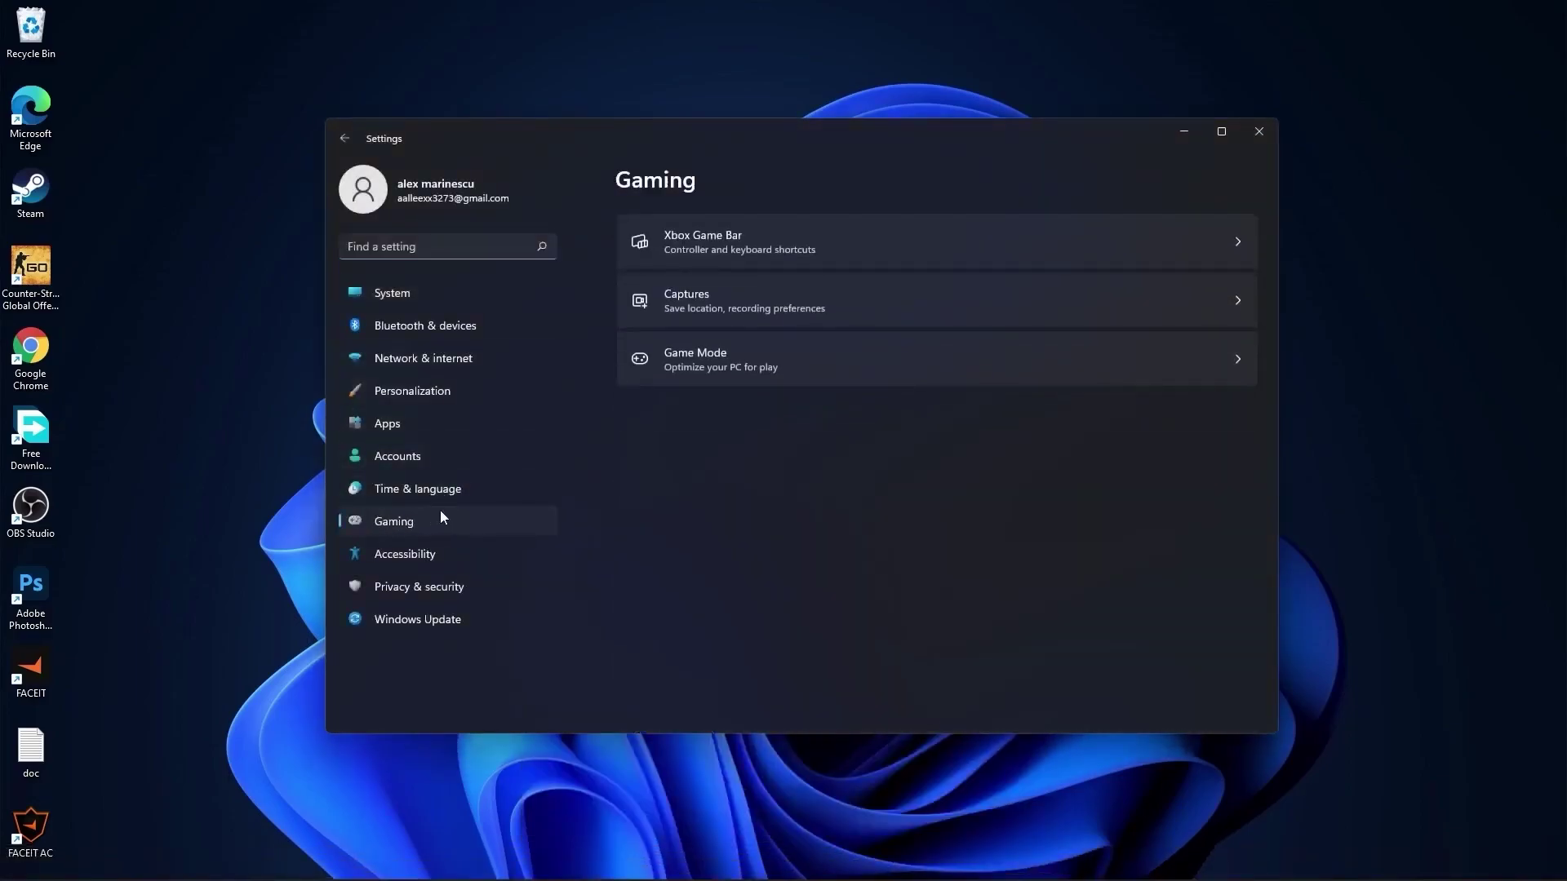
pyautogui.click(705, 356)
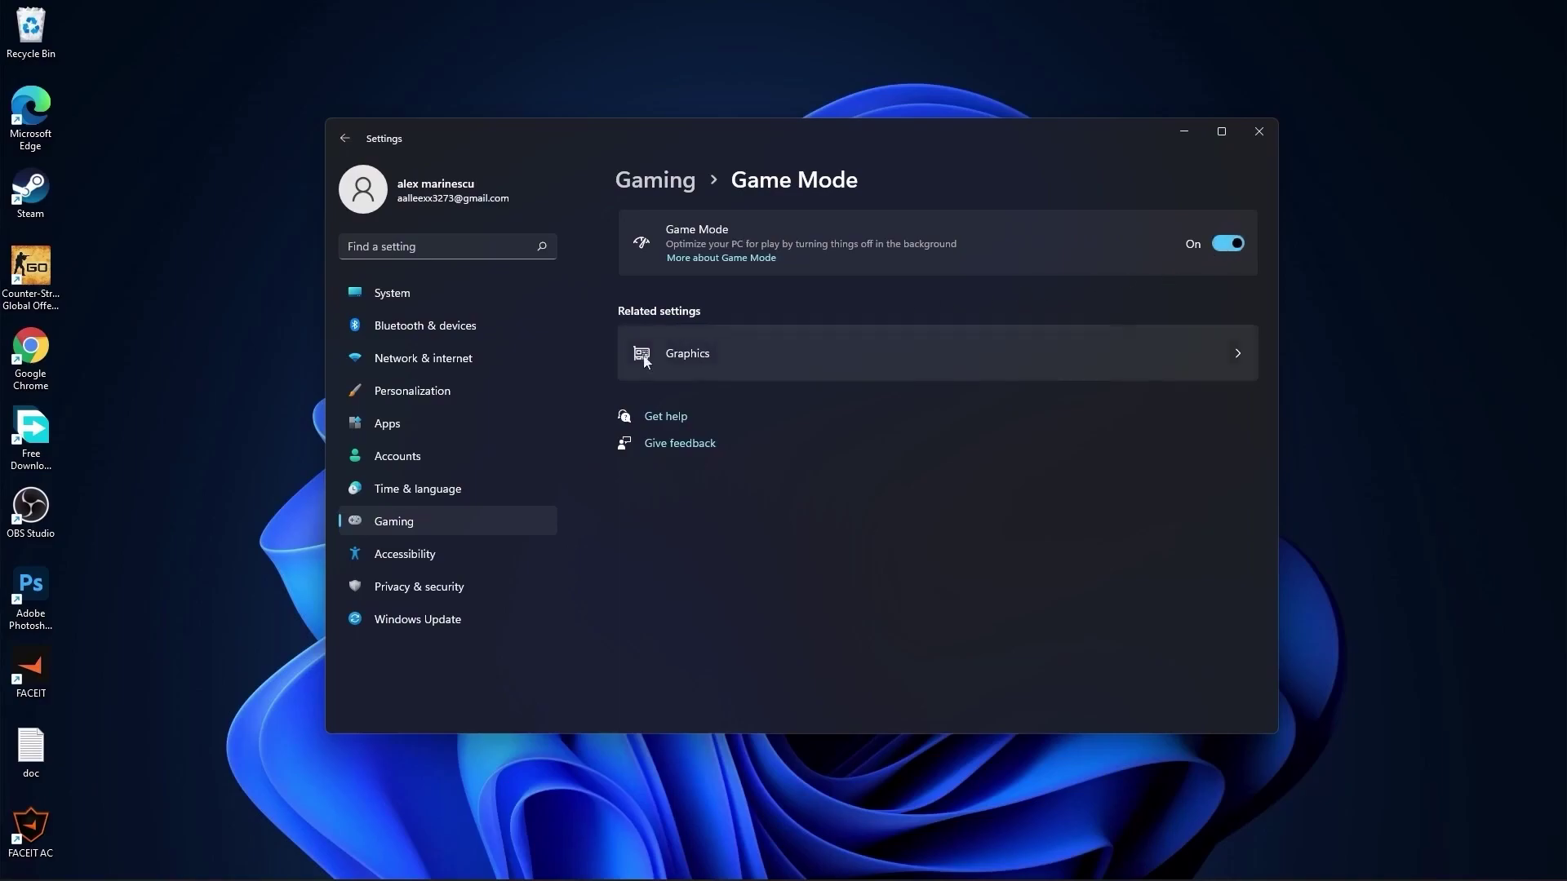
# Check the default graphics settings show GPU scheduling on, then return to the Graphics page.
pyautogui.click(691, 354)
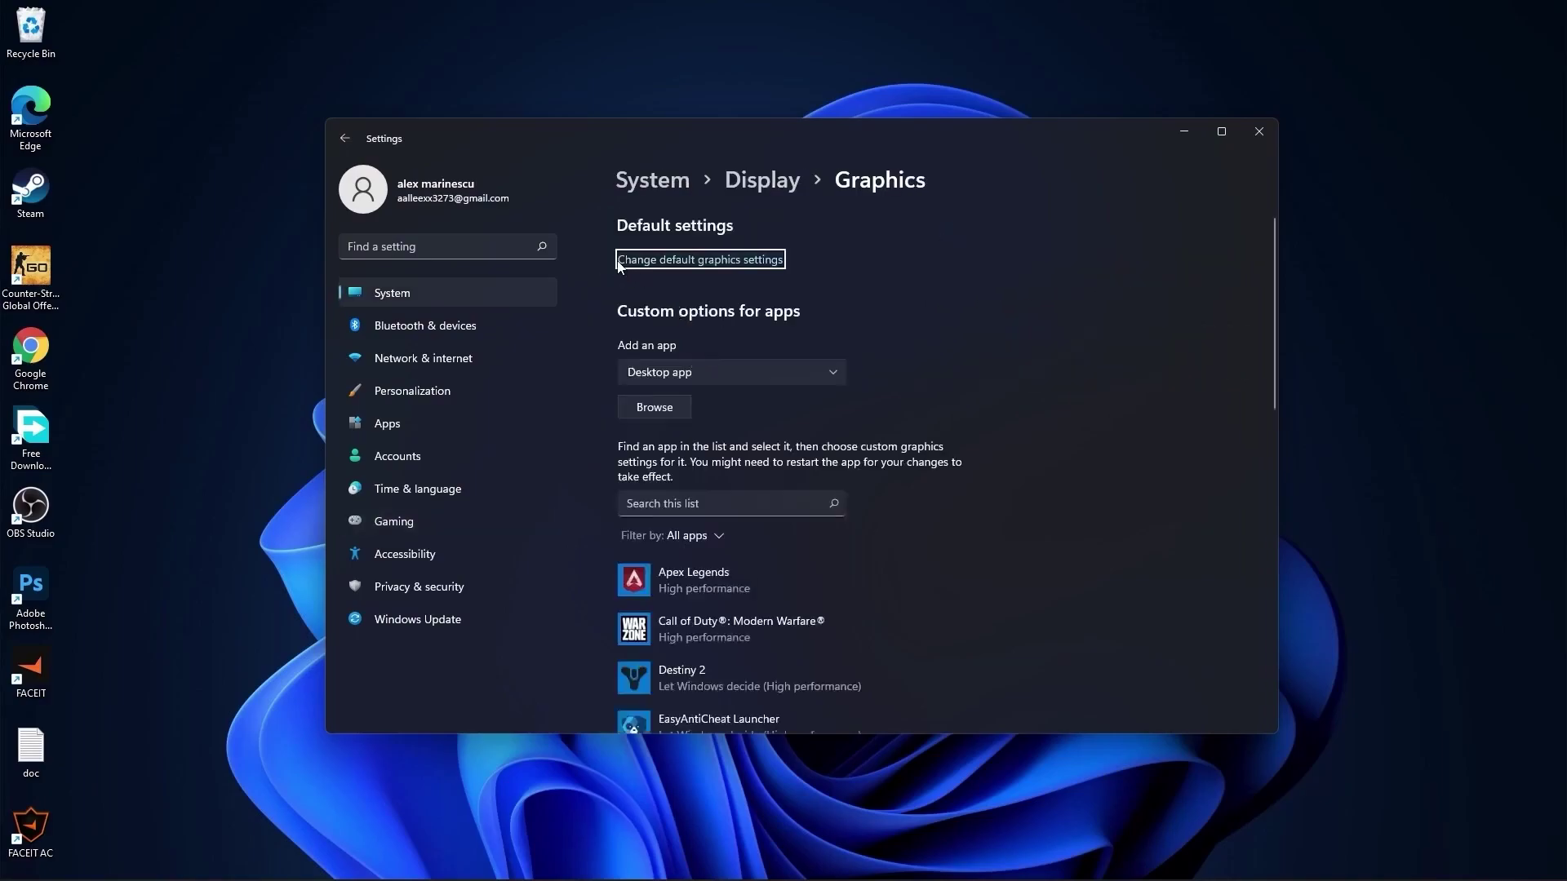
pyautogui.click(701, 264)
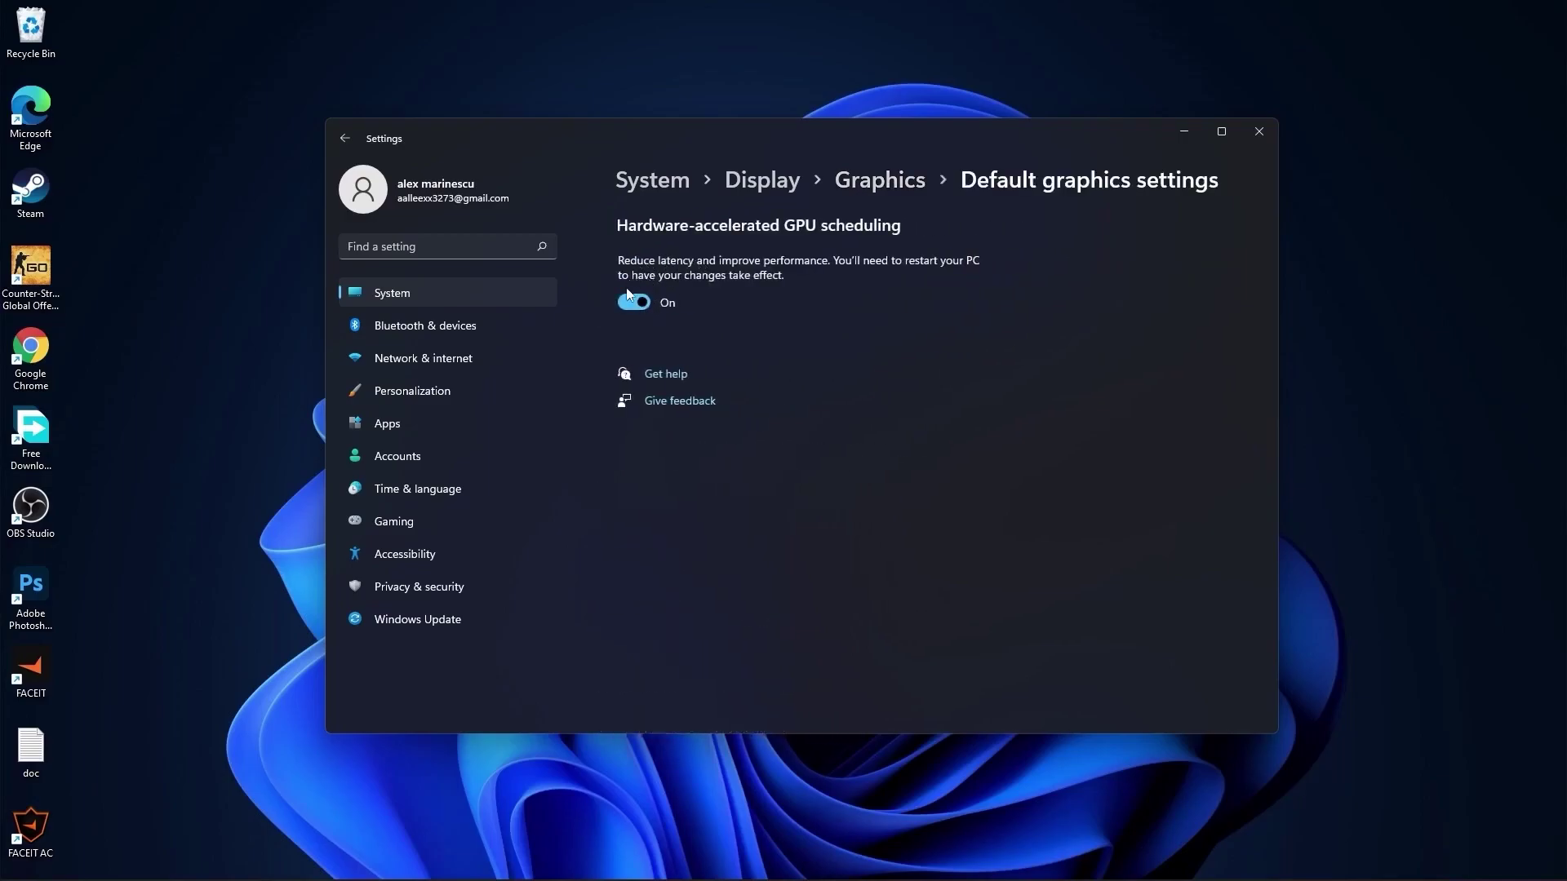
pyautogui.click(876, 180)
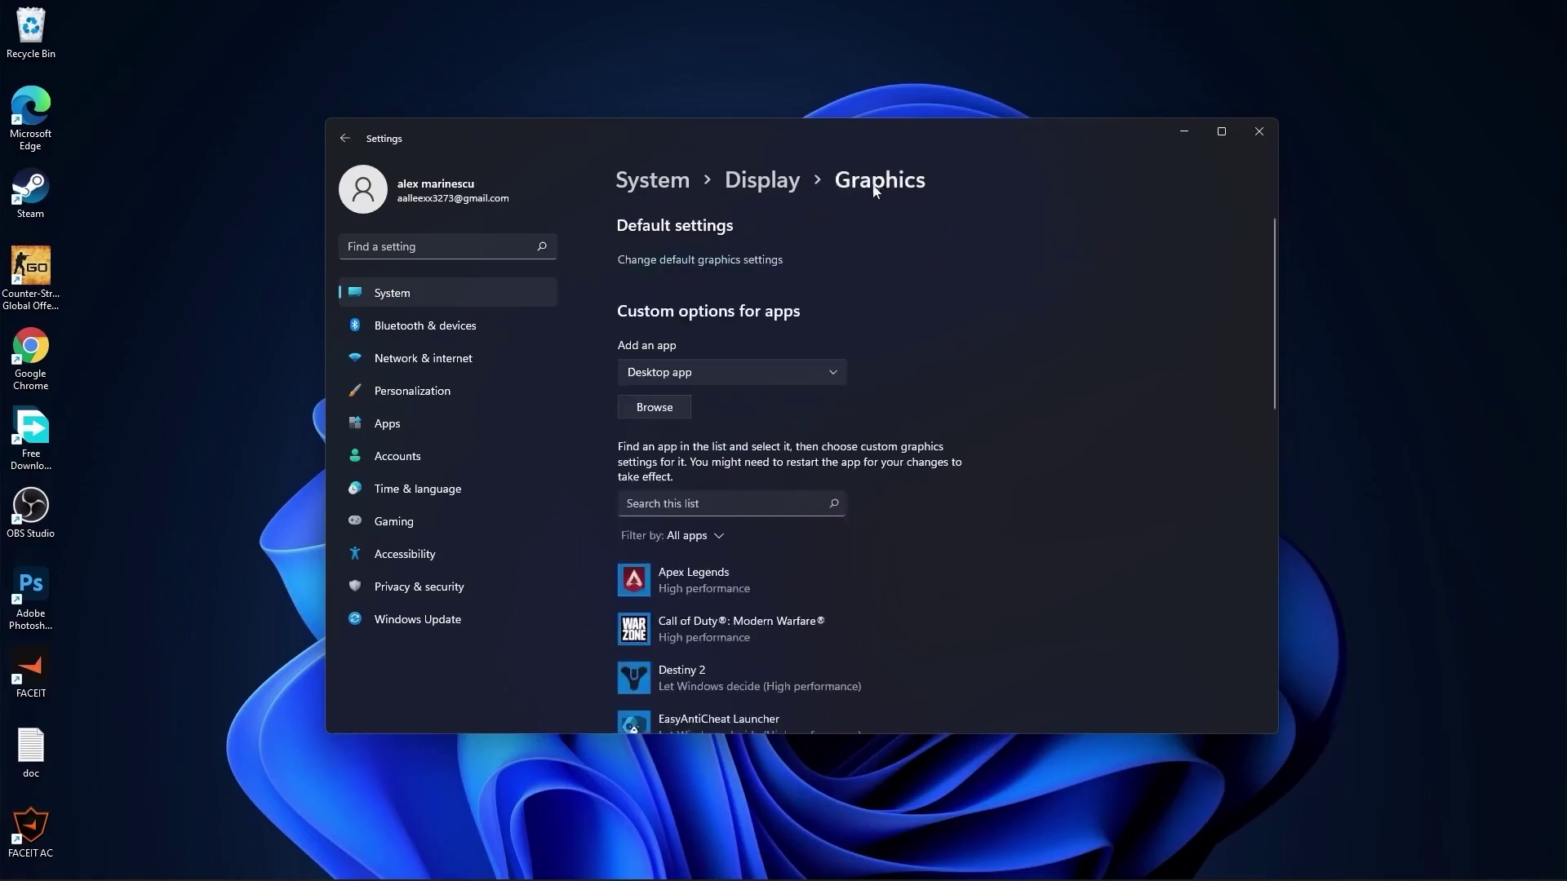
# Browse drive C, search RobloxPlayerLauncher and bring up its Compatibility properties.
pyautogui.click(660, 408)
pyautogui.click(408, 449)
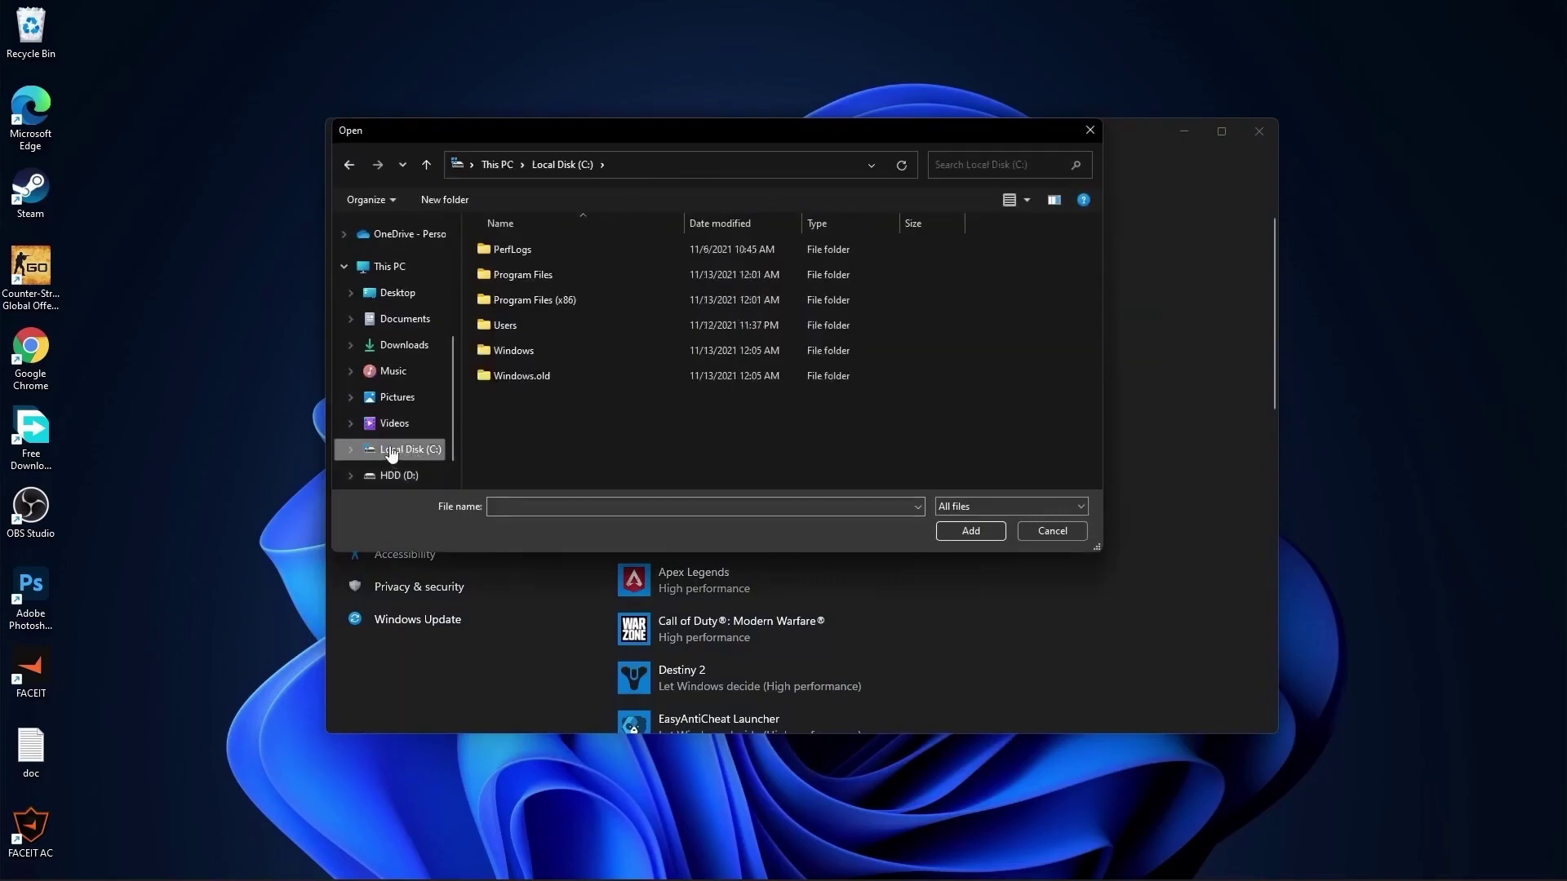
pyautogui.click(1004, 165)
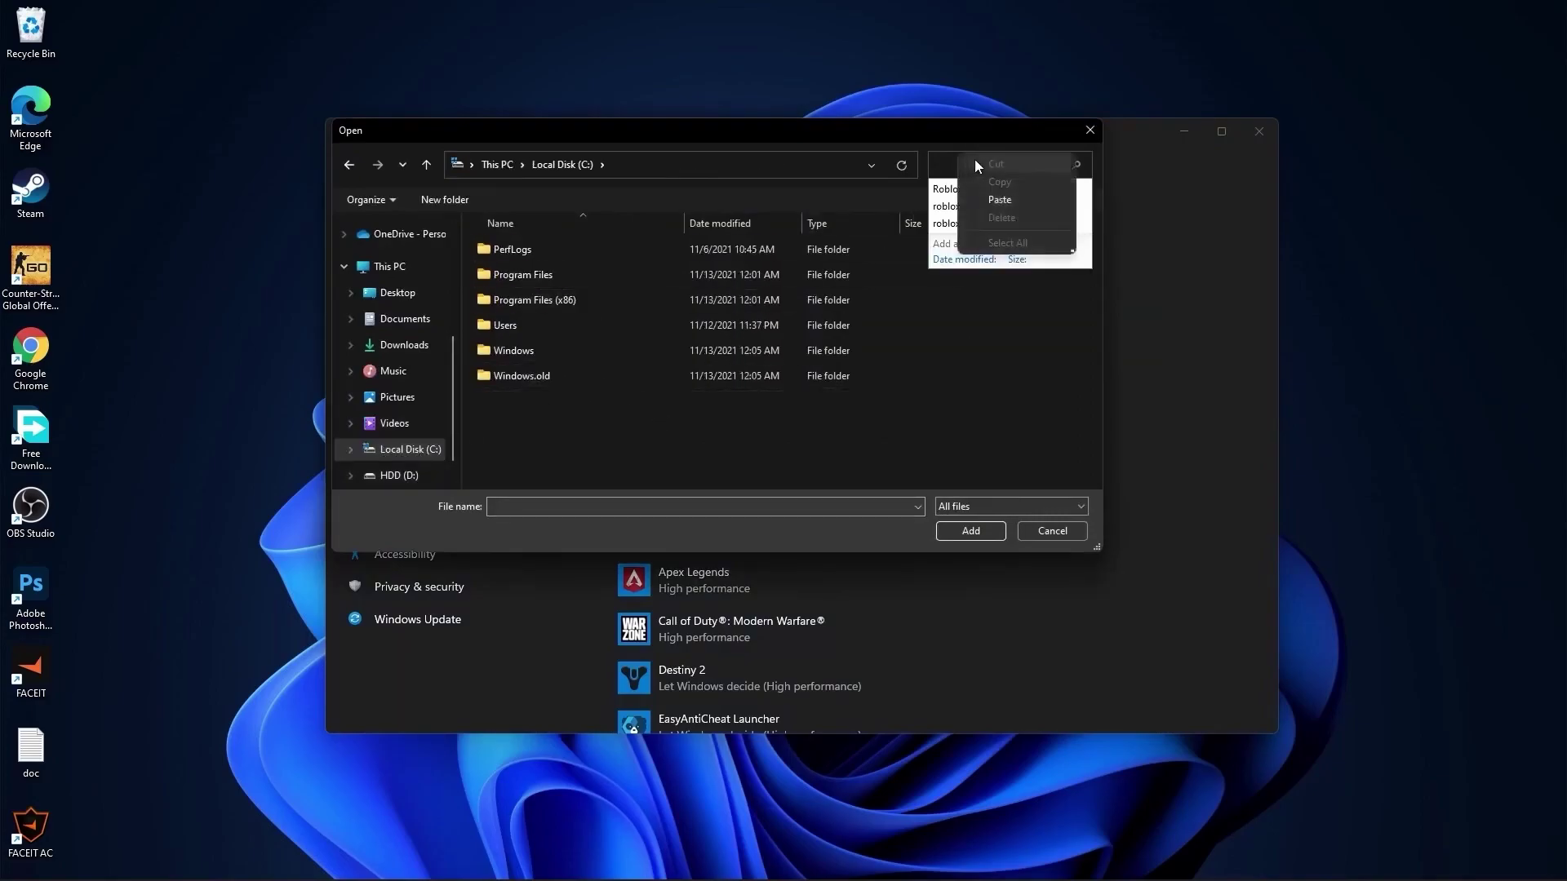
pyautogui.write('RobloxPlayerLauncher')
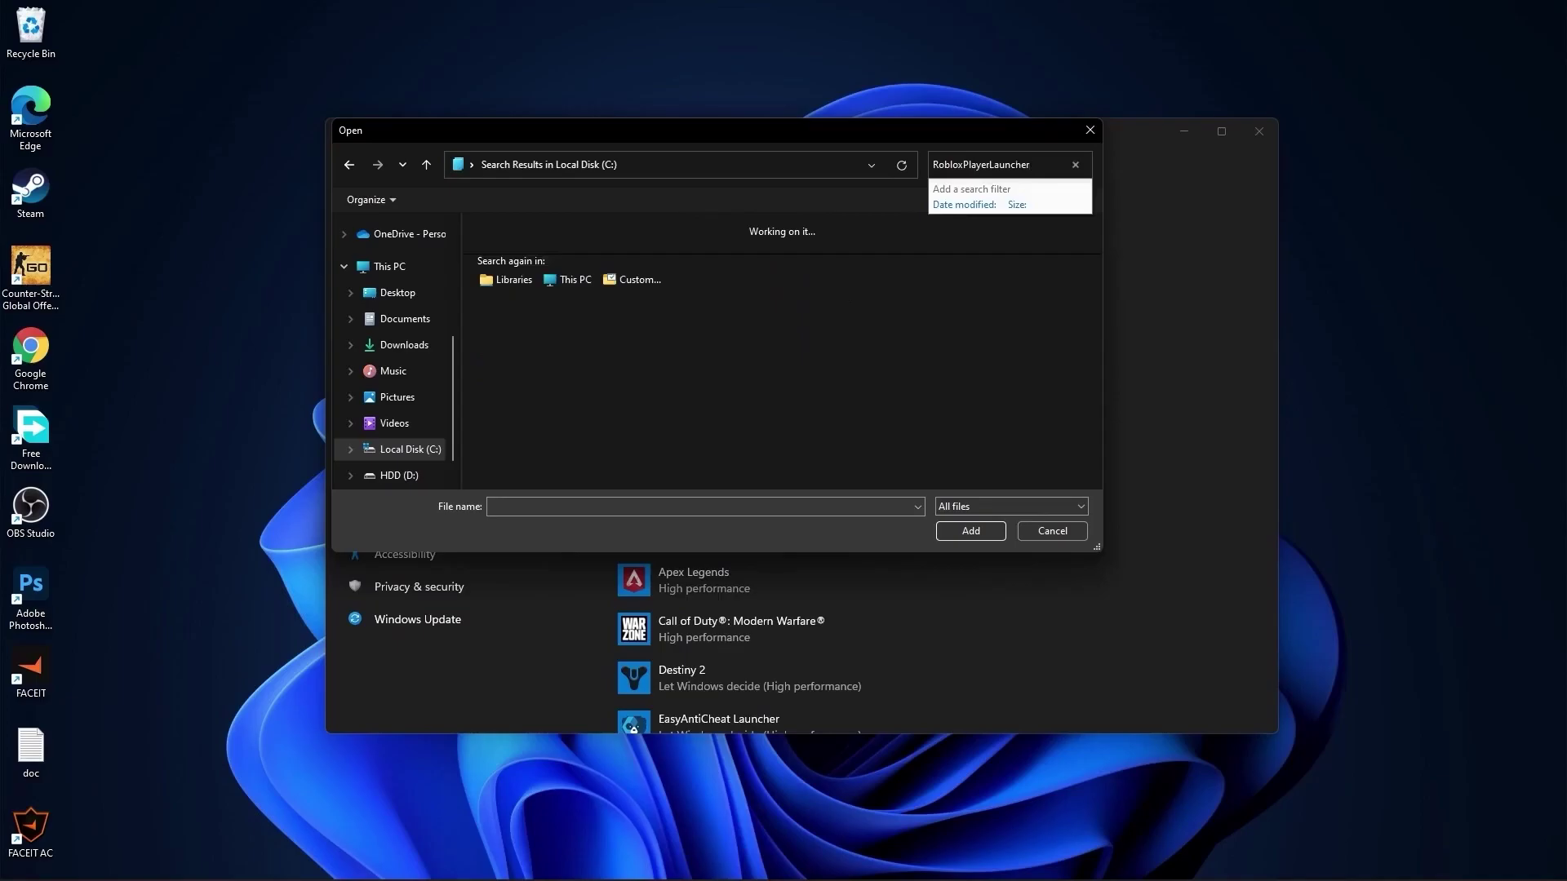
pyautogui.click(612, 248)
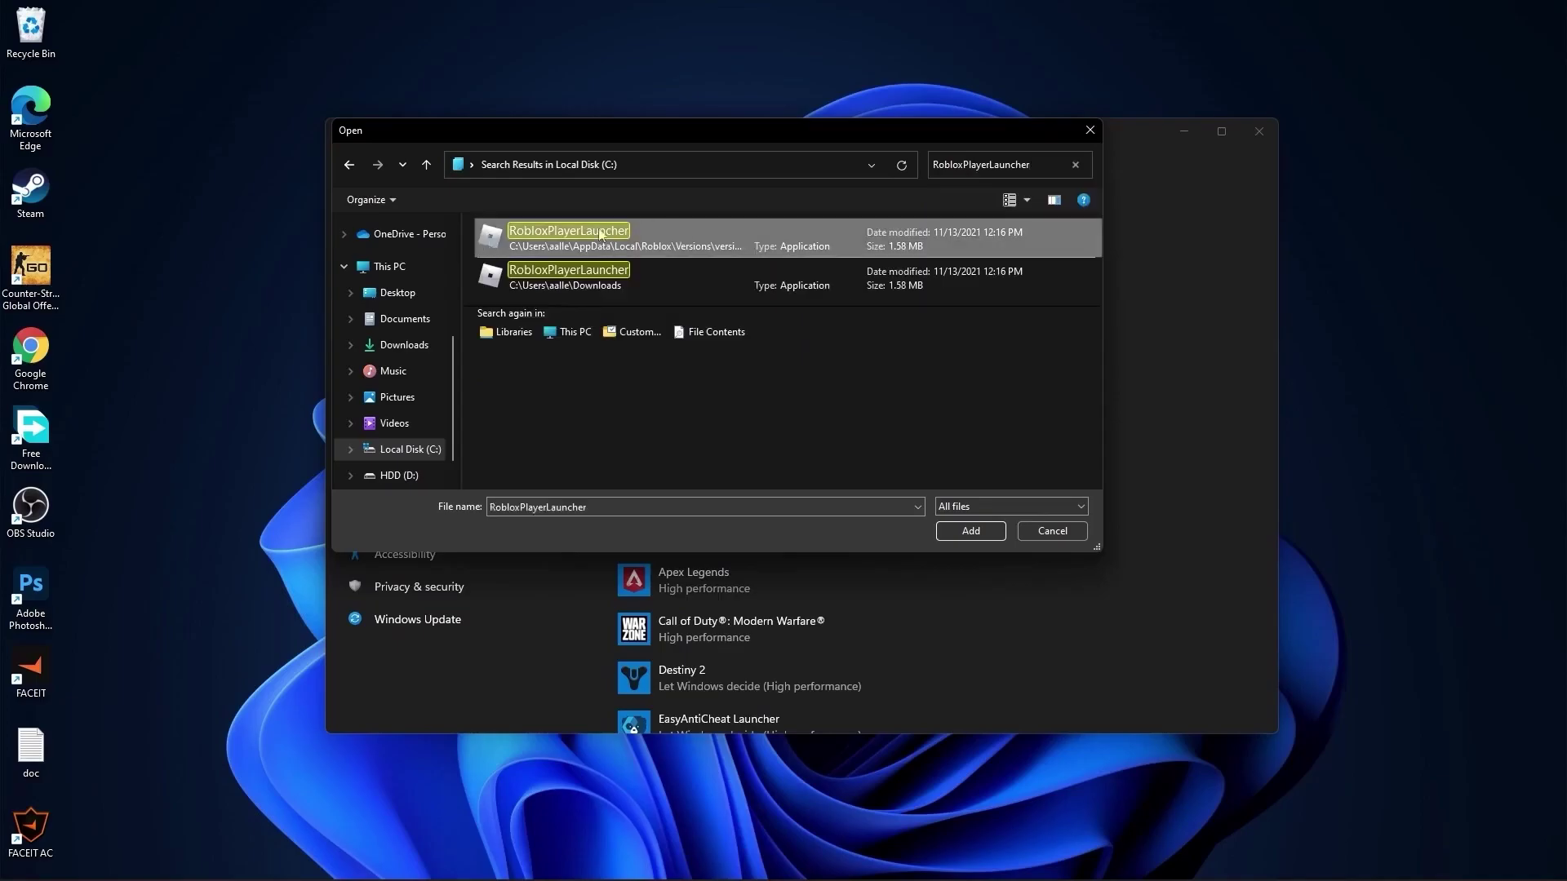
pyautogui.rightClick(599, 242)
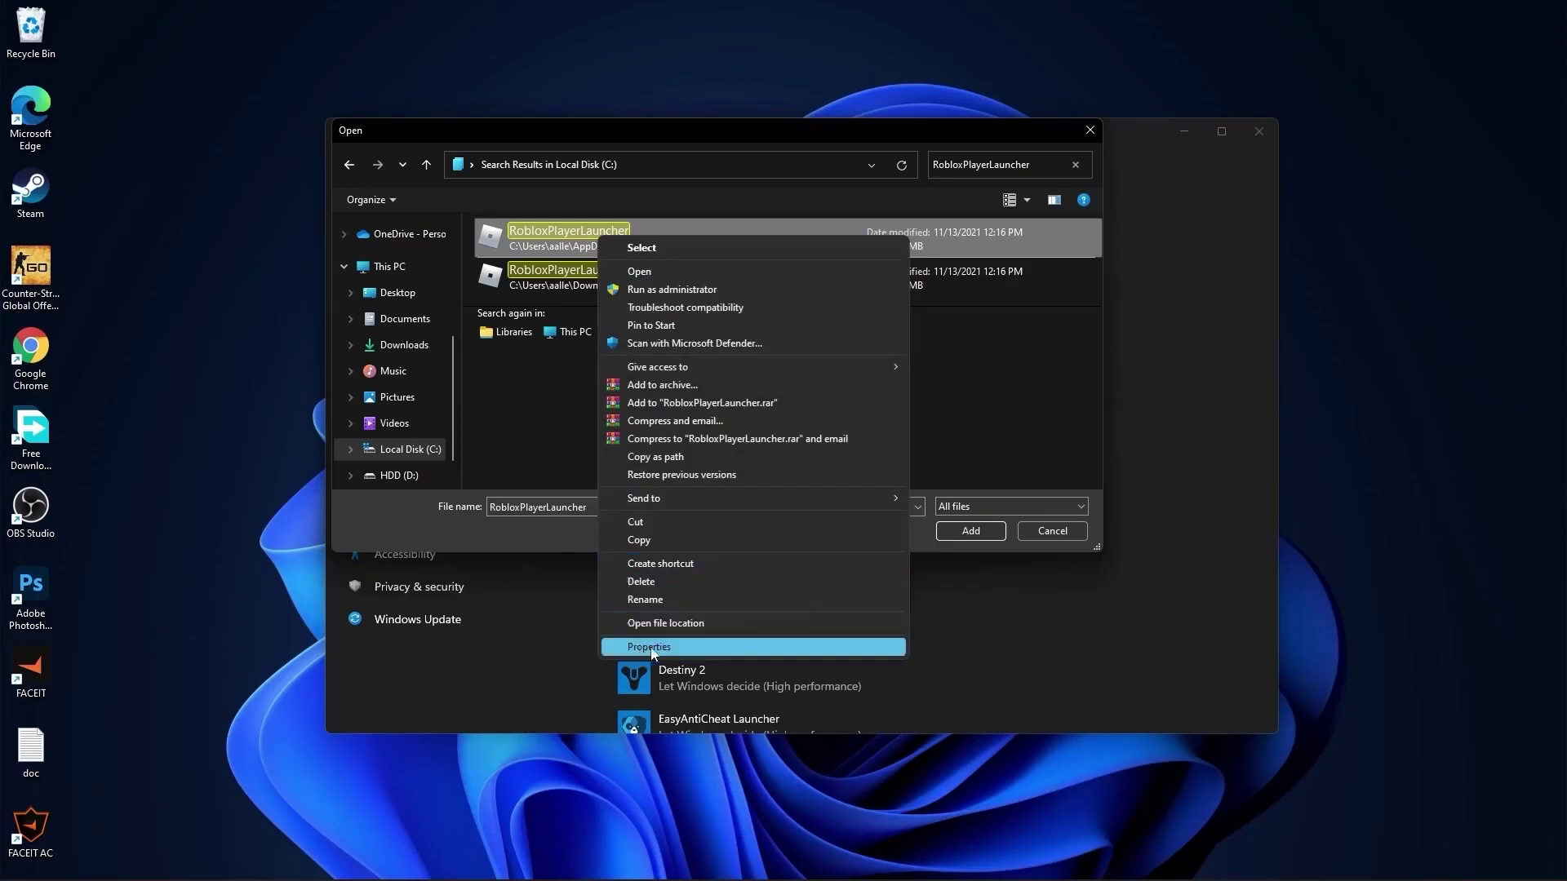
pyautogui.click(652, 649)
pyautogui.click(749, 292)
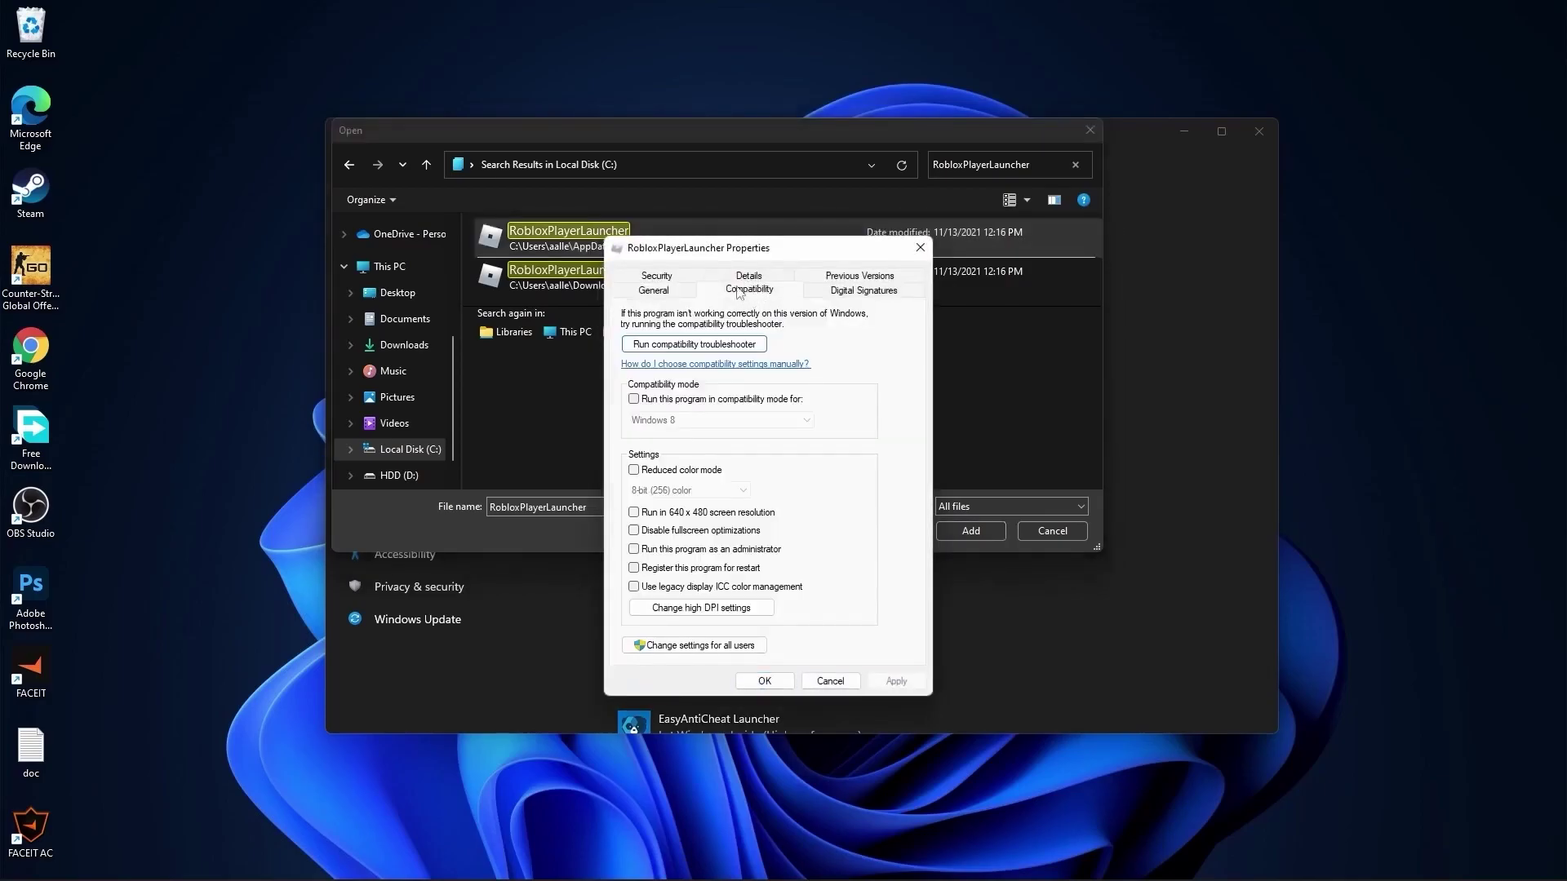
# Disable fullscreen optimizations and let the application handle high DPI scaling for the launcher.
pyautogui.click(634, 532)
pyautogui.click(714, 609)
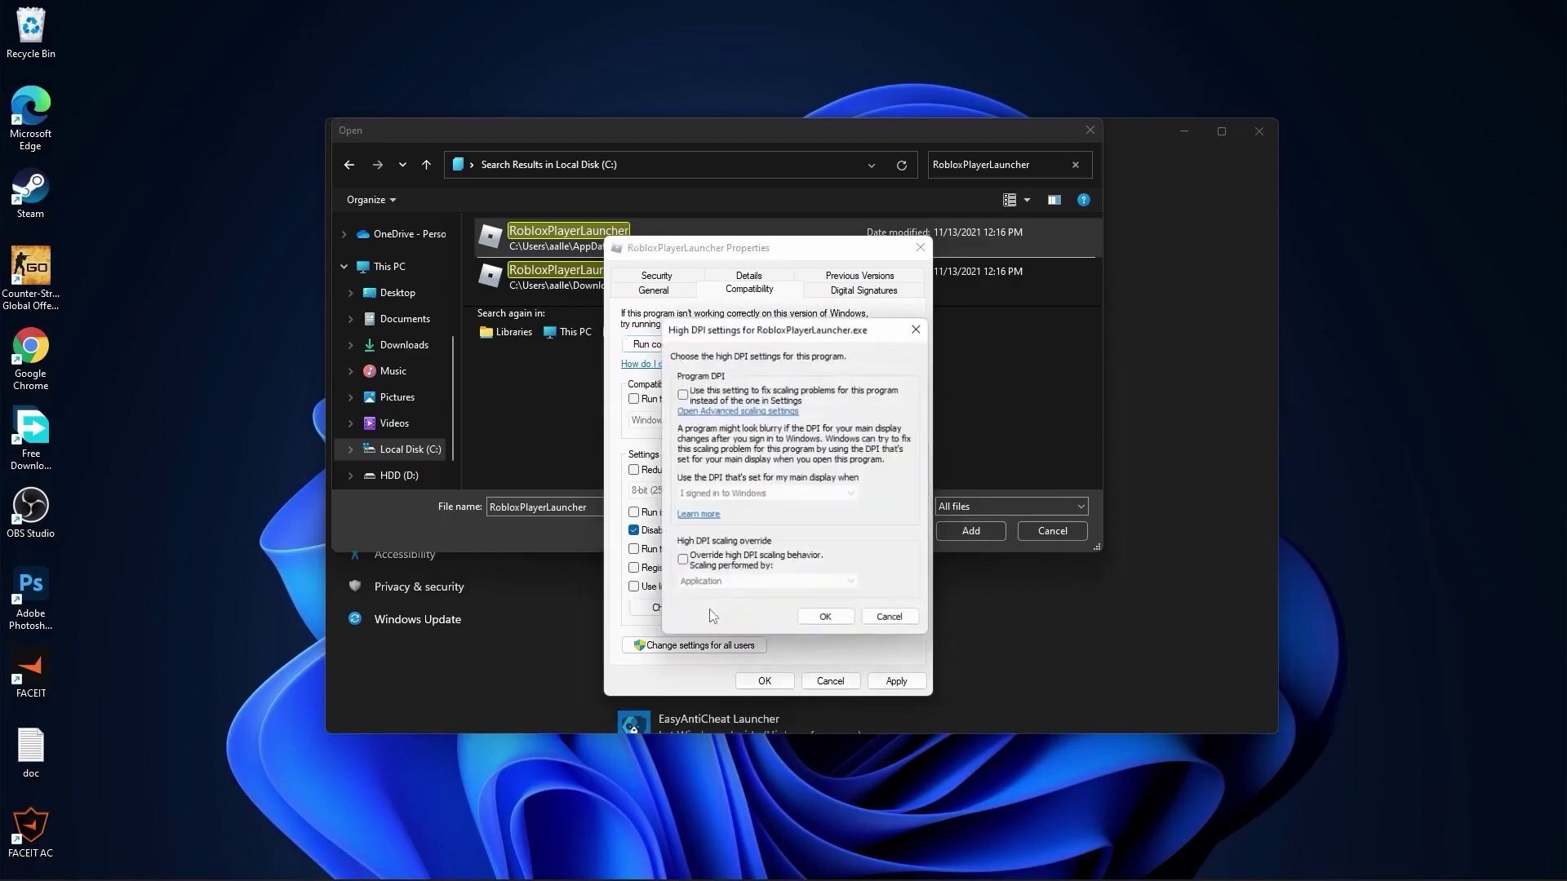
pyautogui.click(682, 563)
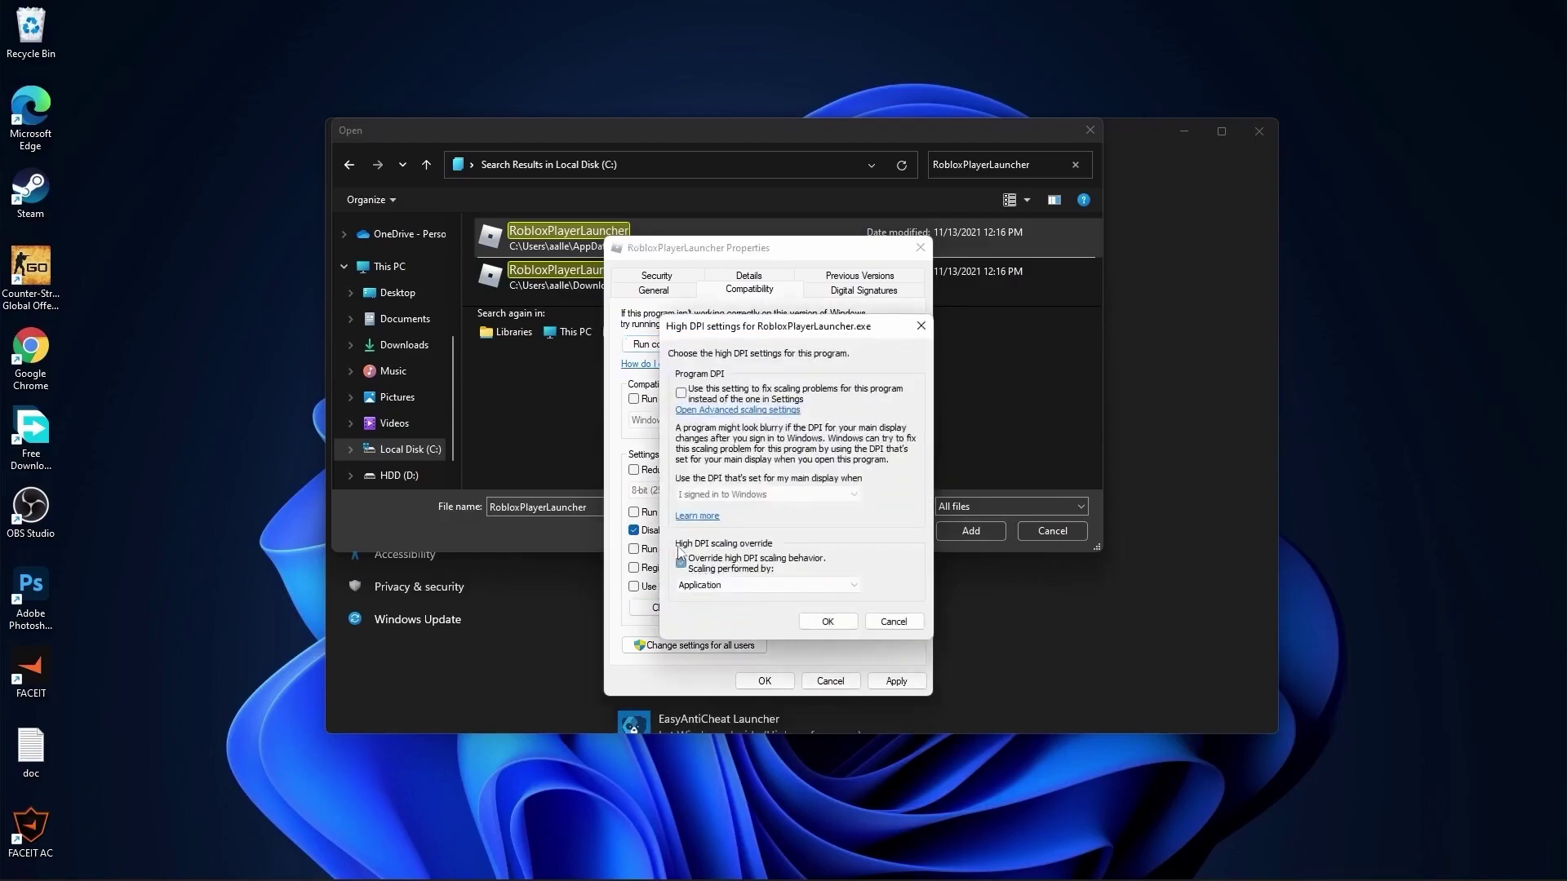
pyautogui.click(823, 621)
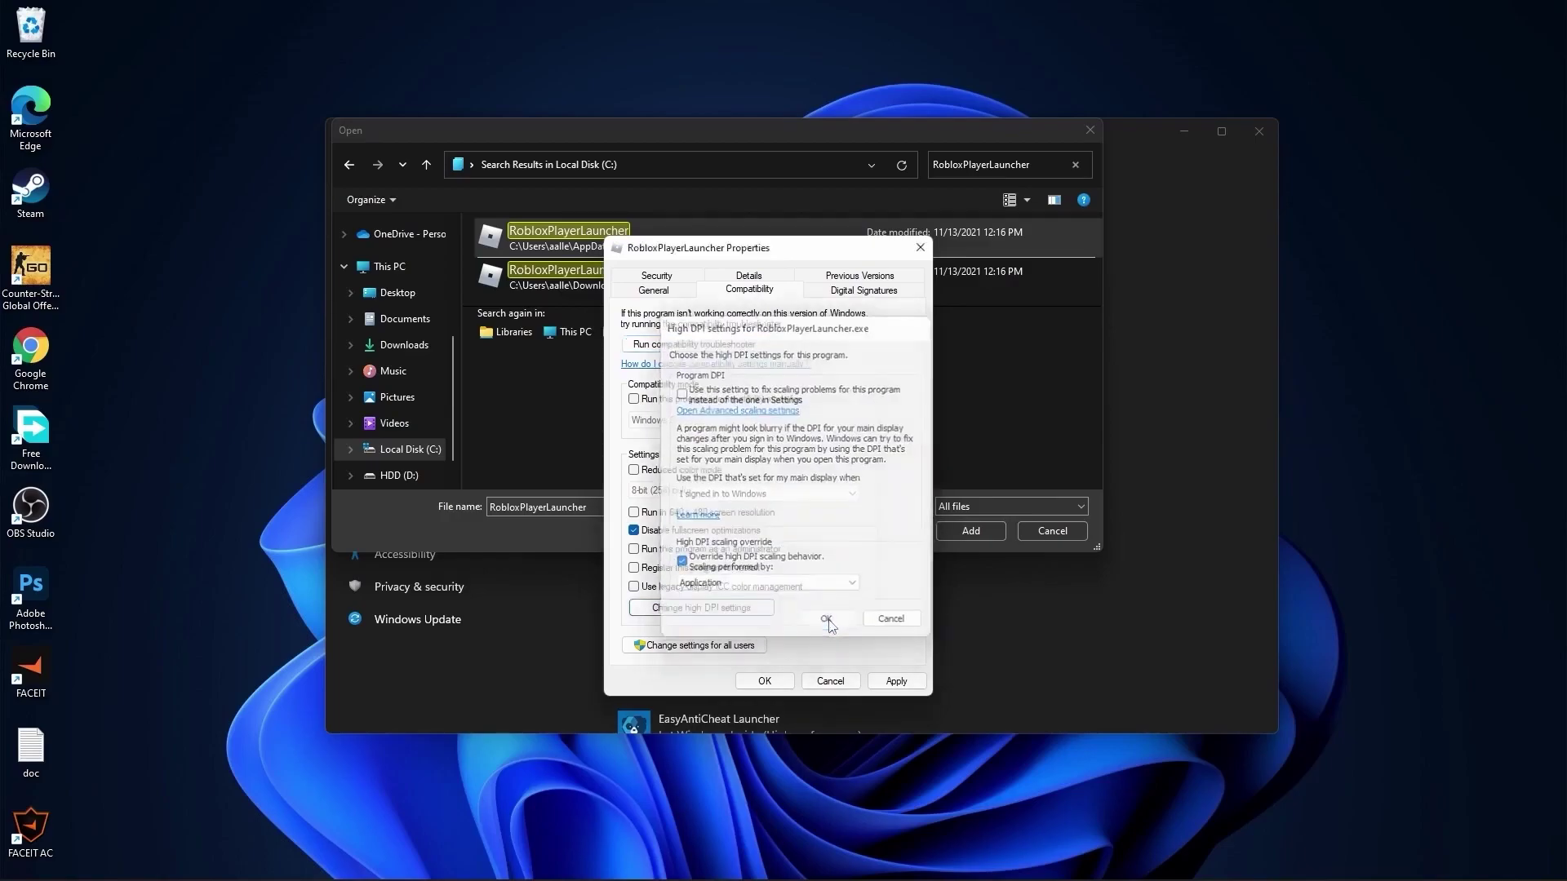
# Apply the compatibility changes and add RobloxPlayerLauncher to the per-app graphics list.
pyautogui.click(895, 684)
pyautogui.click(768, 681)
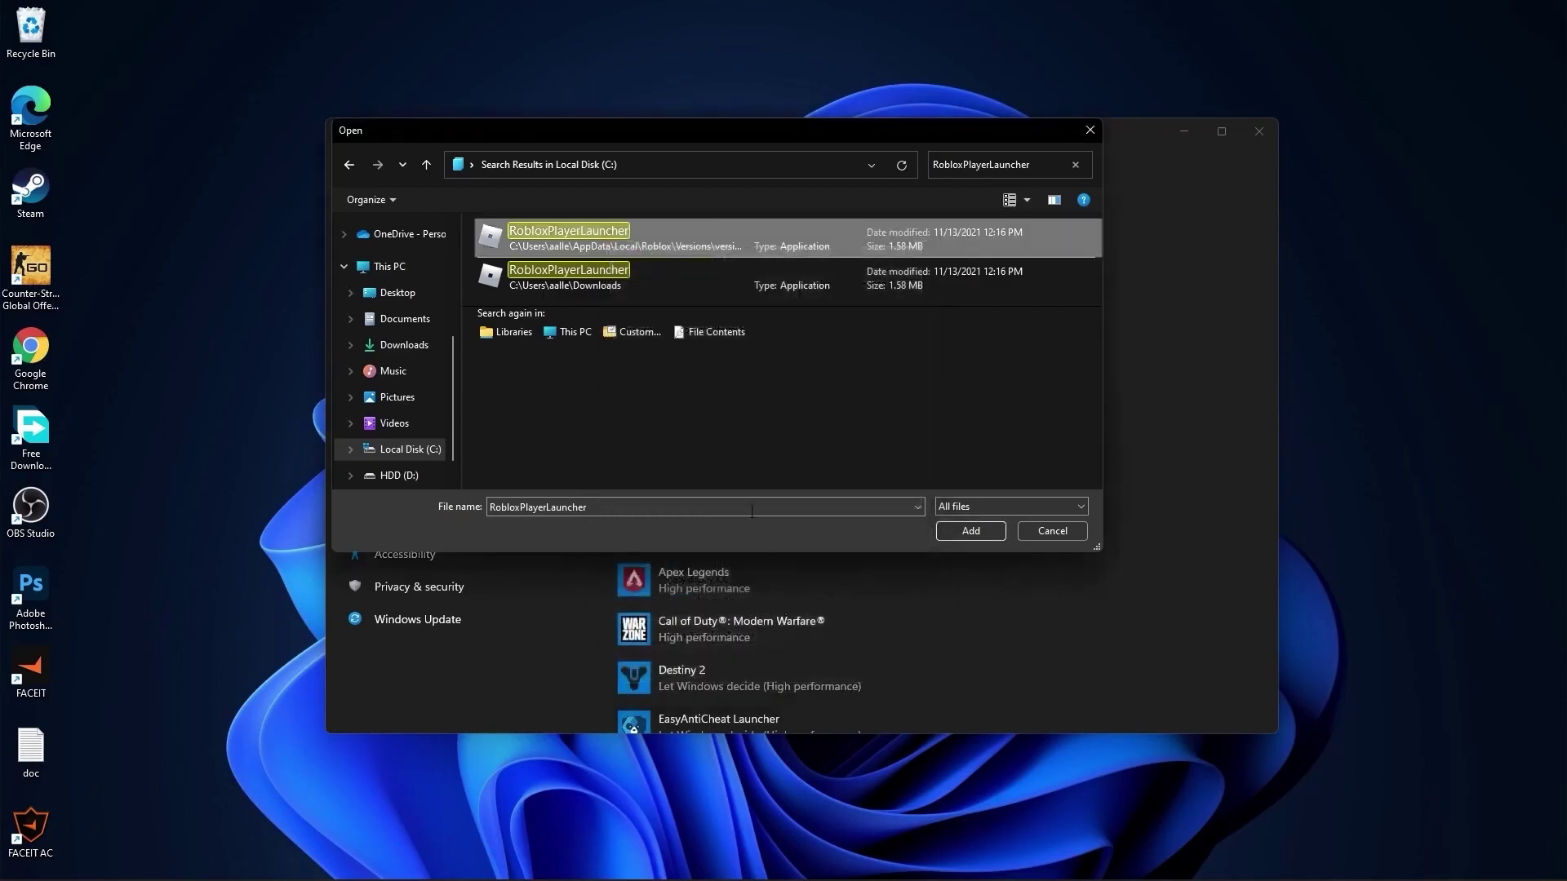
pyautogui.click(571, 286)
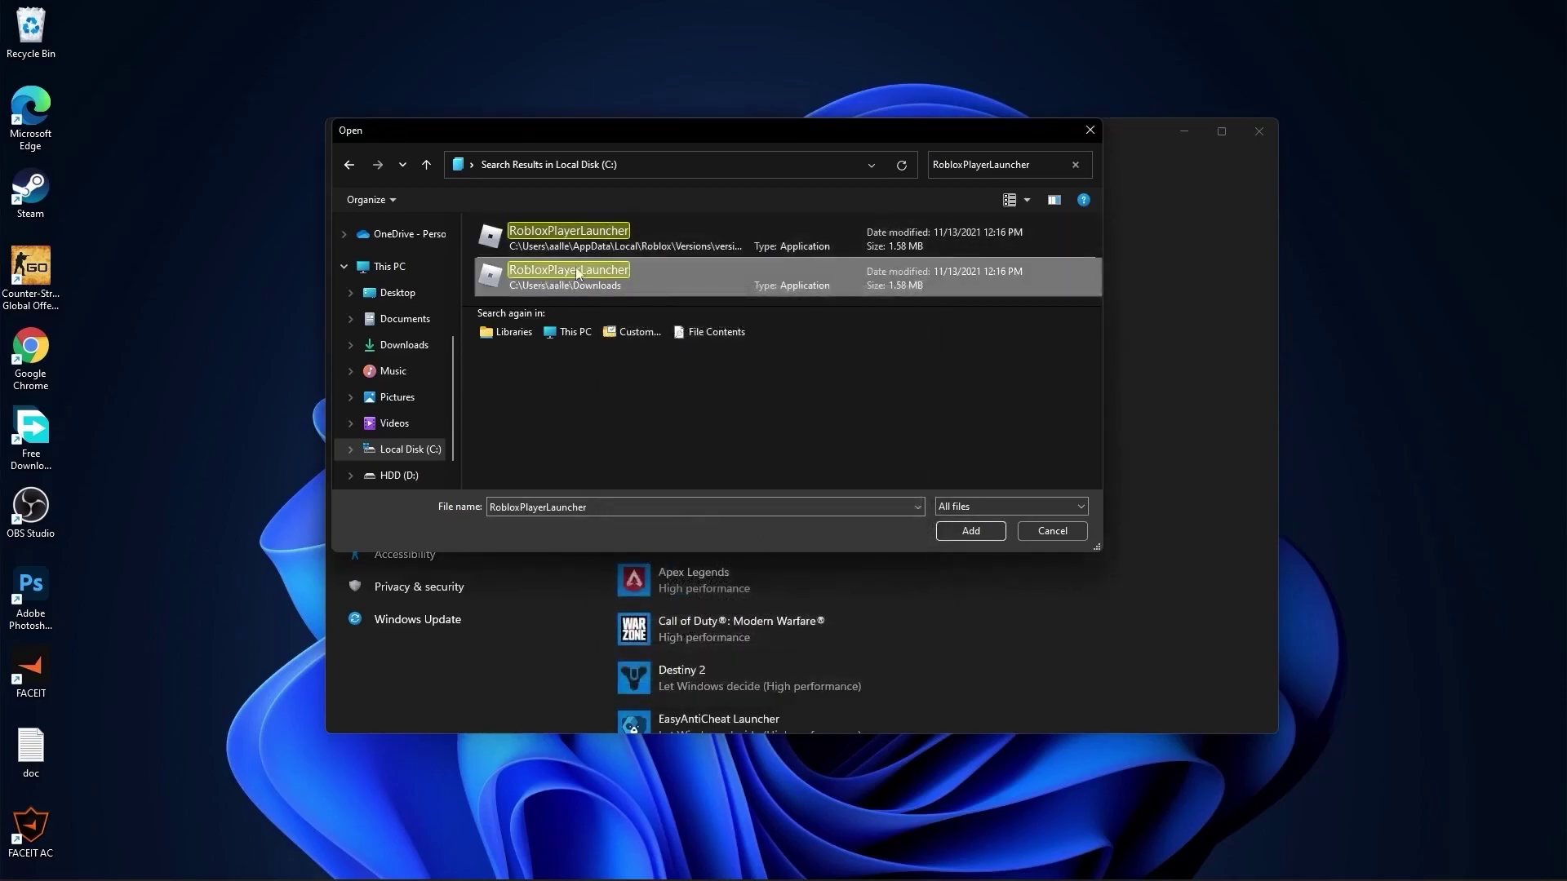
pyautogui.click(578, 231)
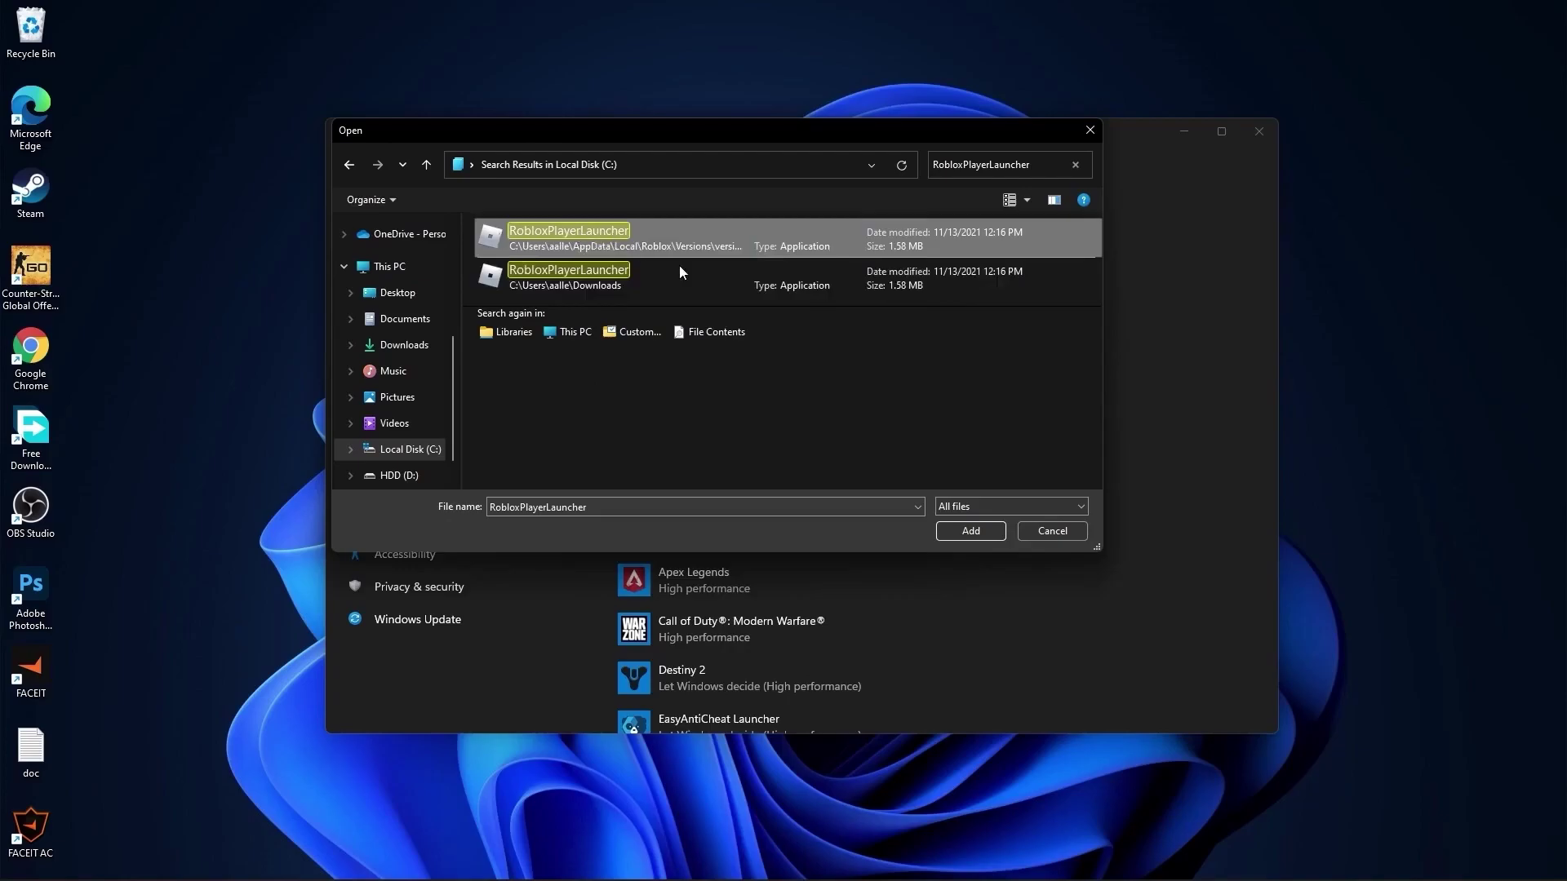
pyautogui.click(968, 530)
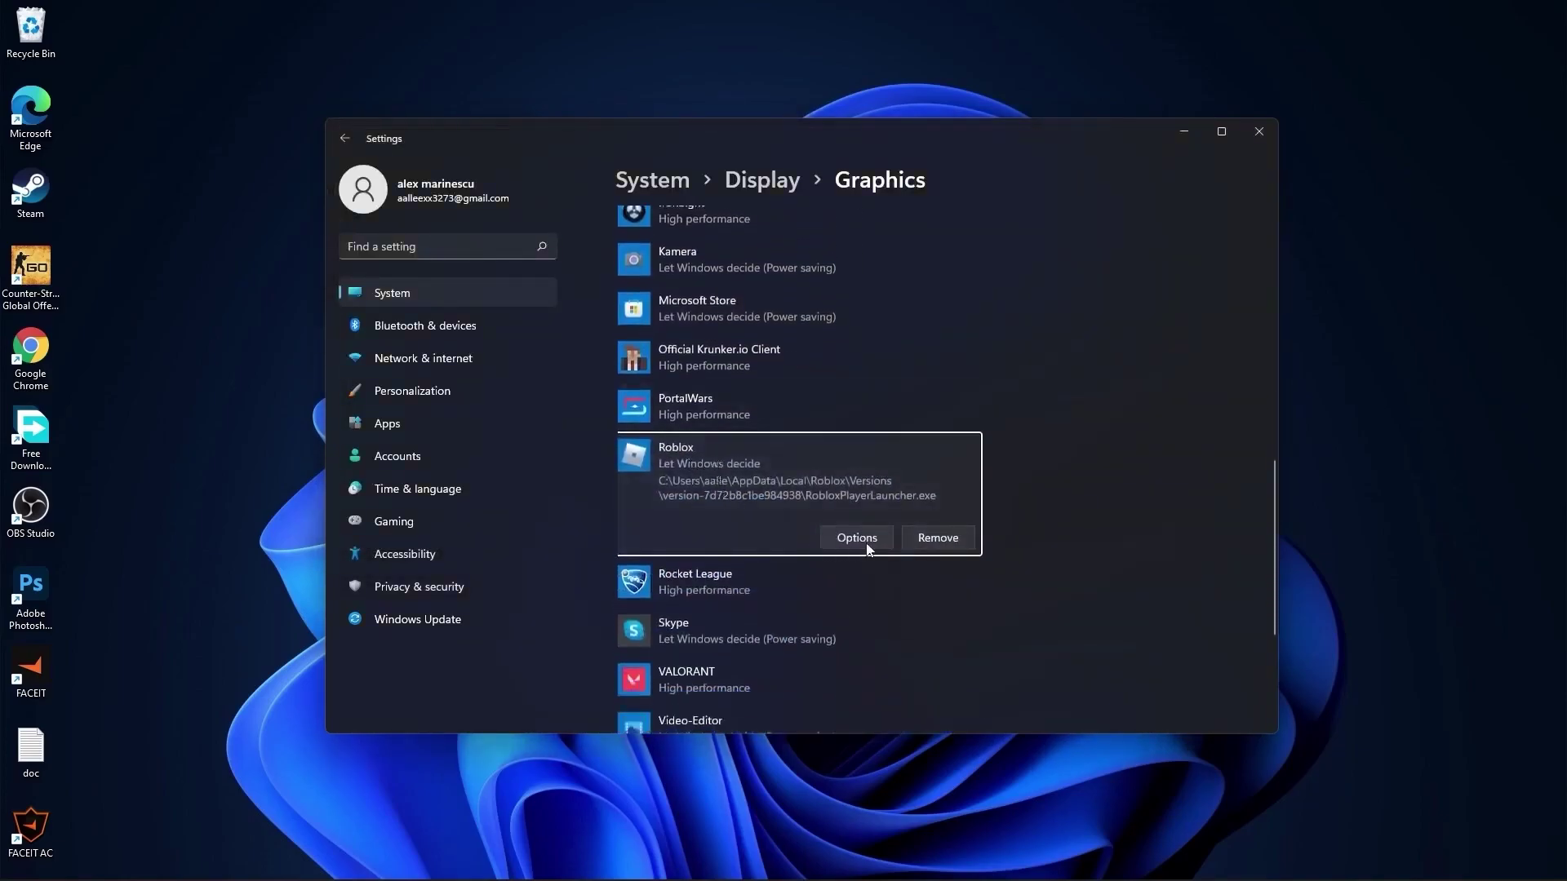
# Set Roblox's graphics preference to High performance and save it.
pyautogui.click(859, 540)
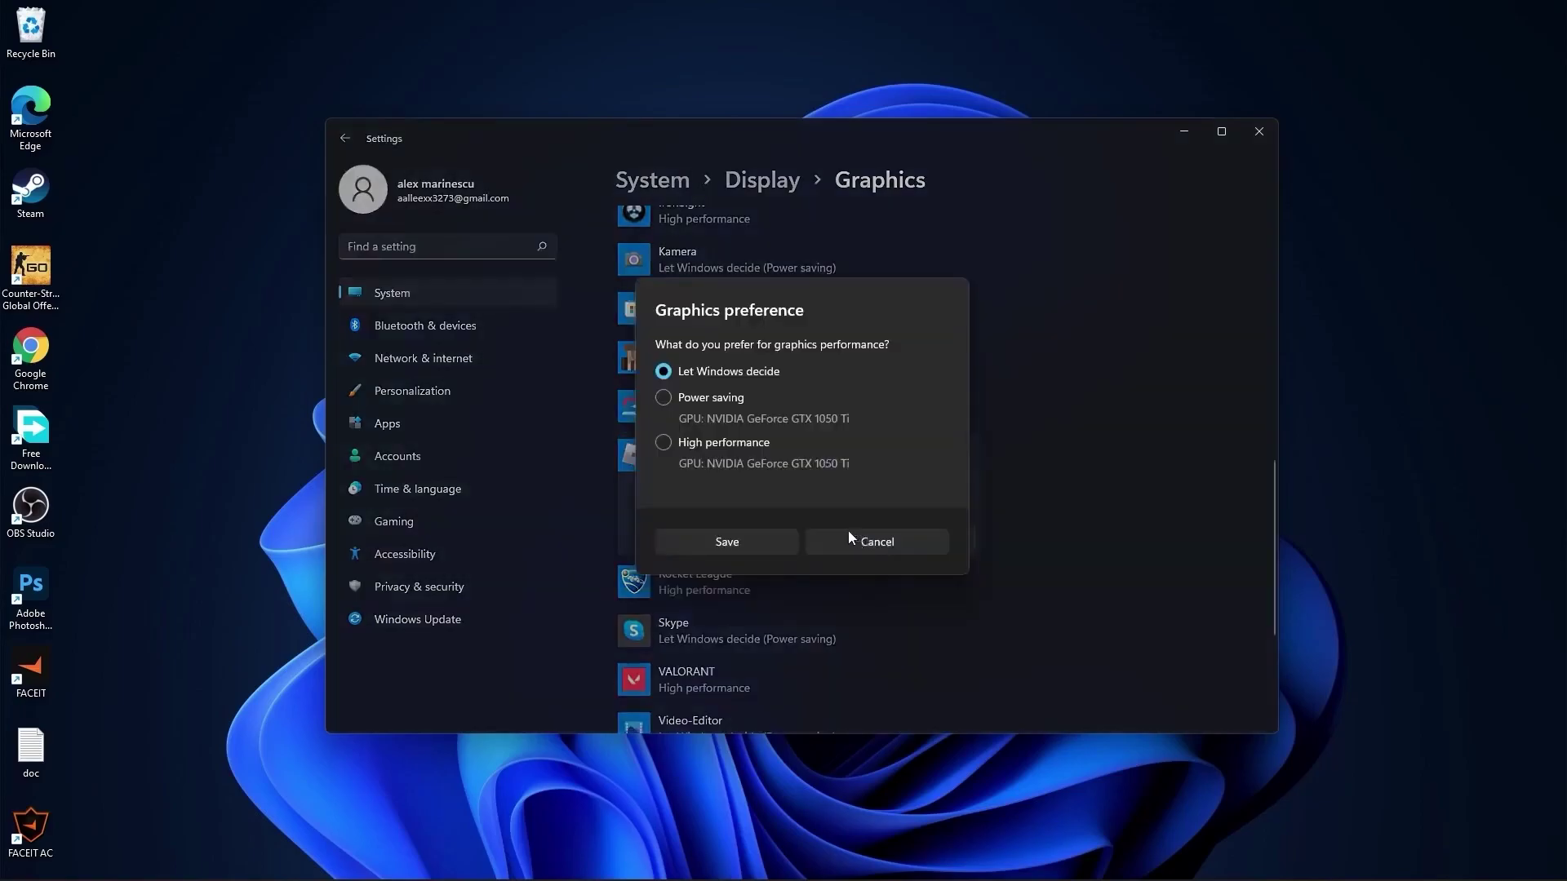
pyautogui.click(663, 443)
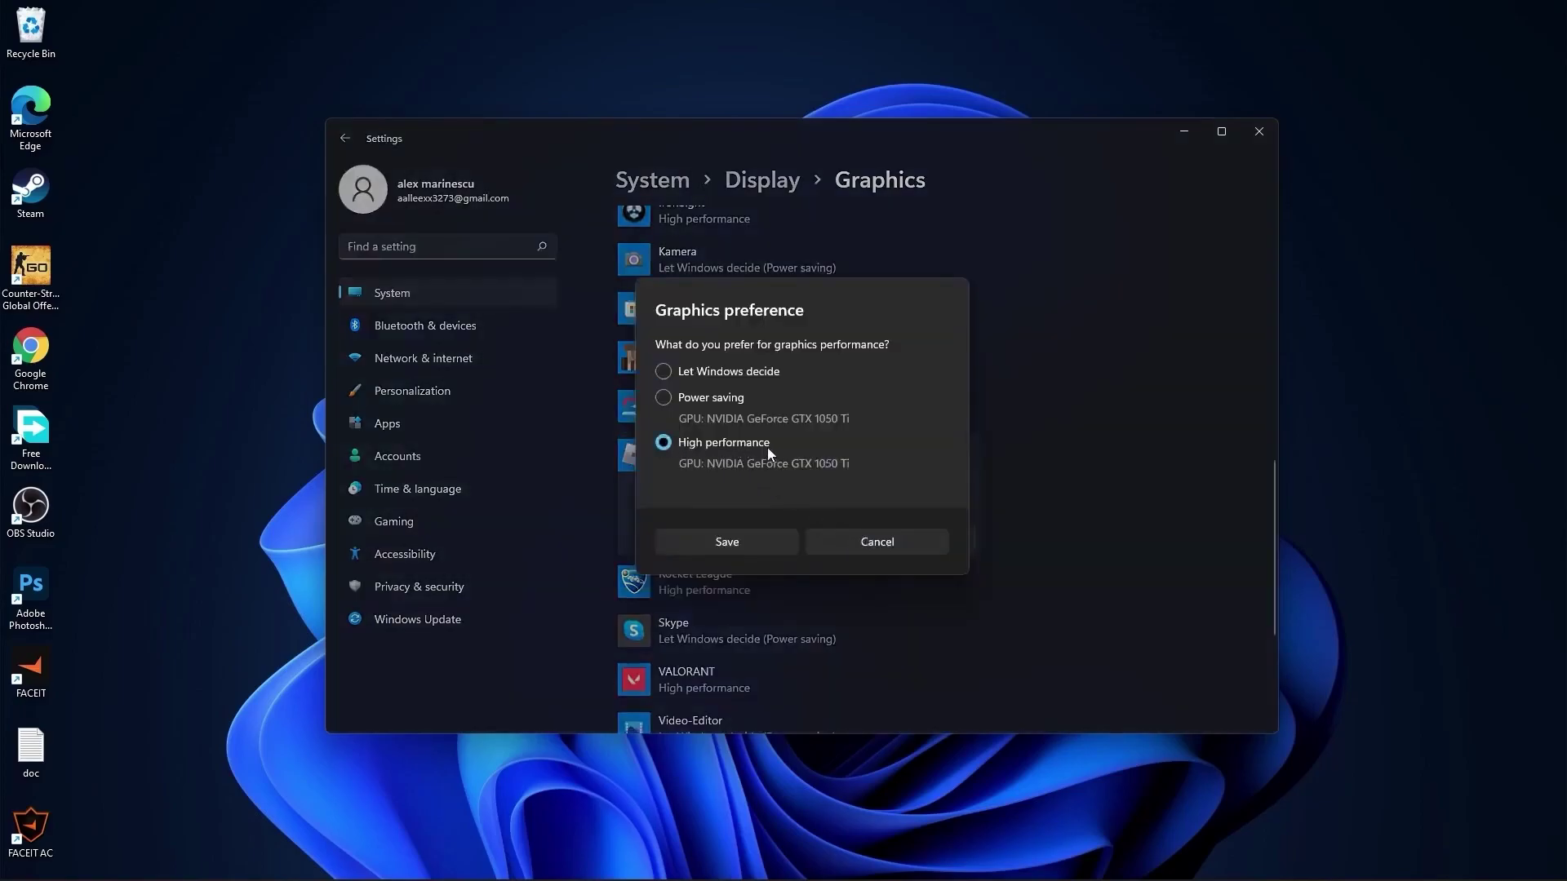
pyautogui.click(737, 539)
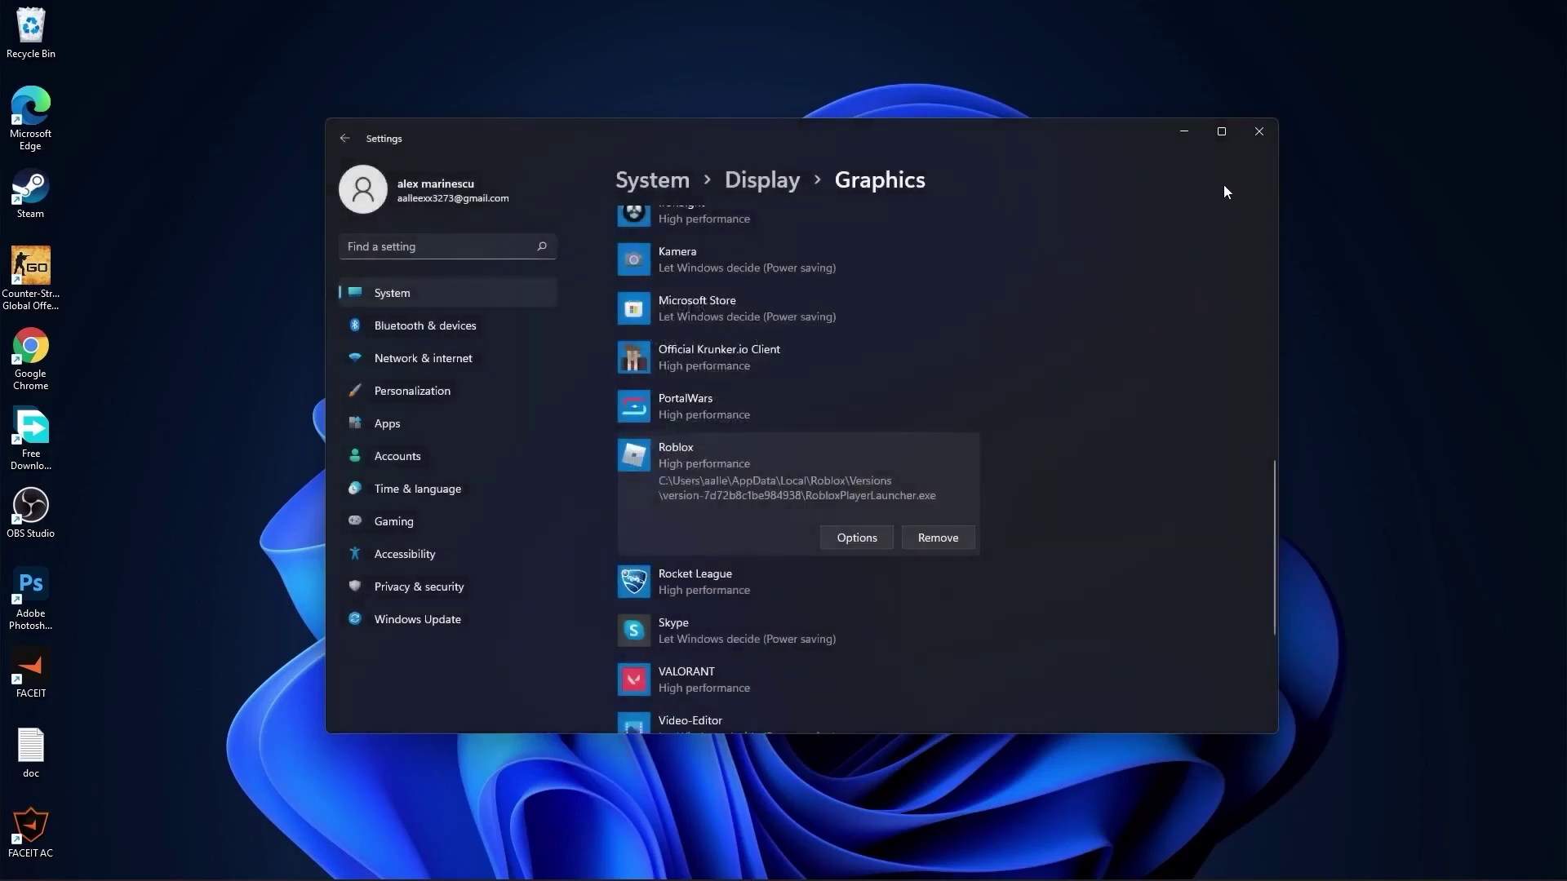
# Reopen Settings, confirm Windows Update reports up to date, and return to System.
pyautogui.click(1260, 131)
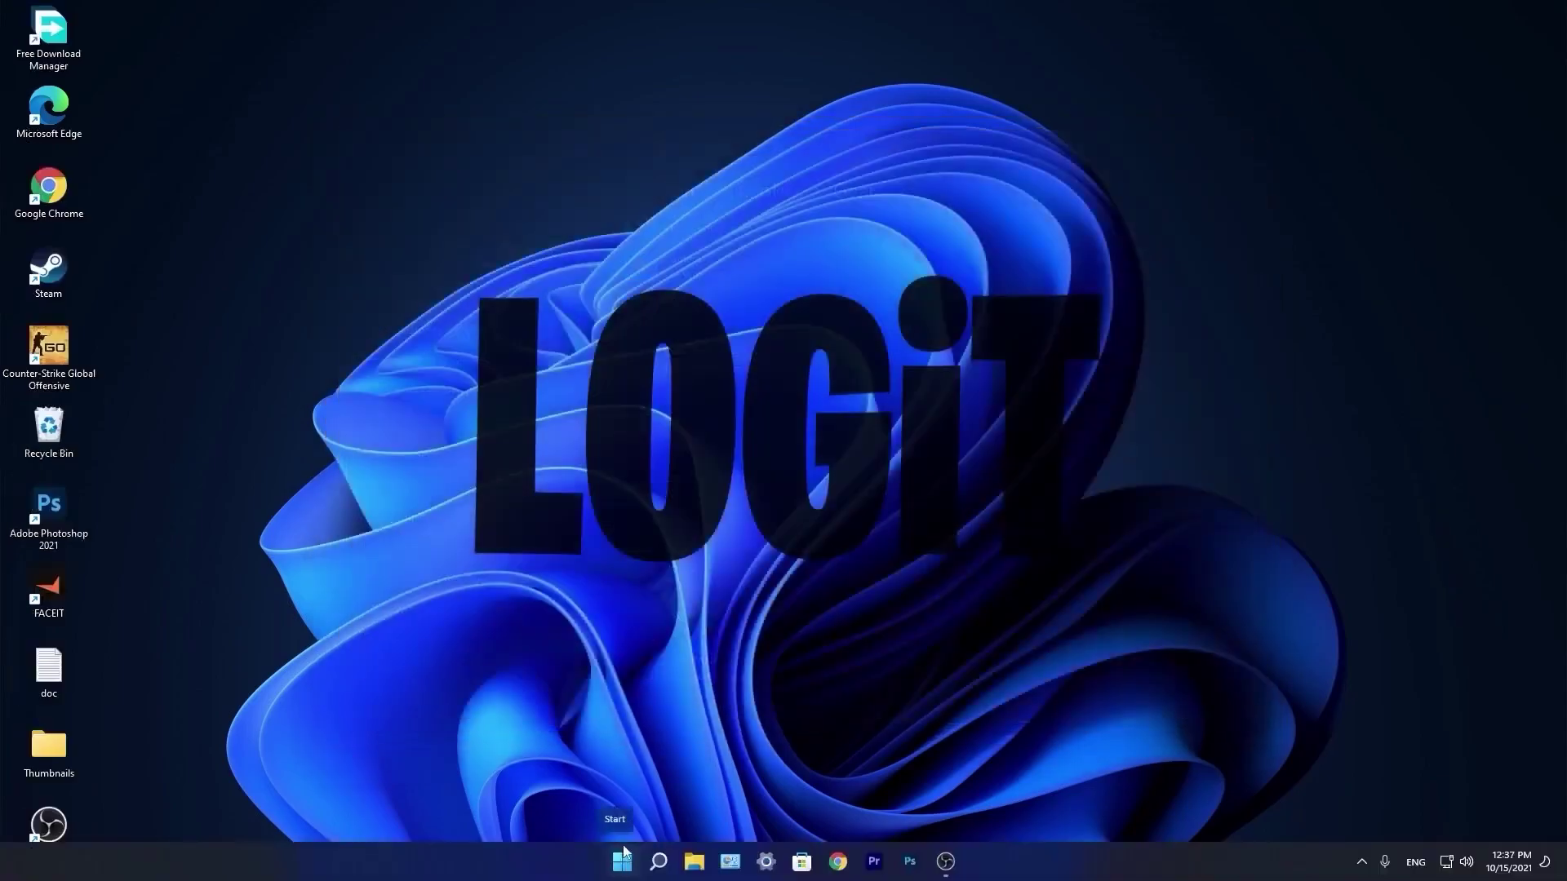
pyautogui.click(621, 862)
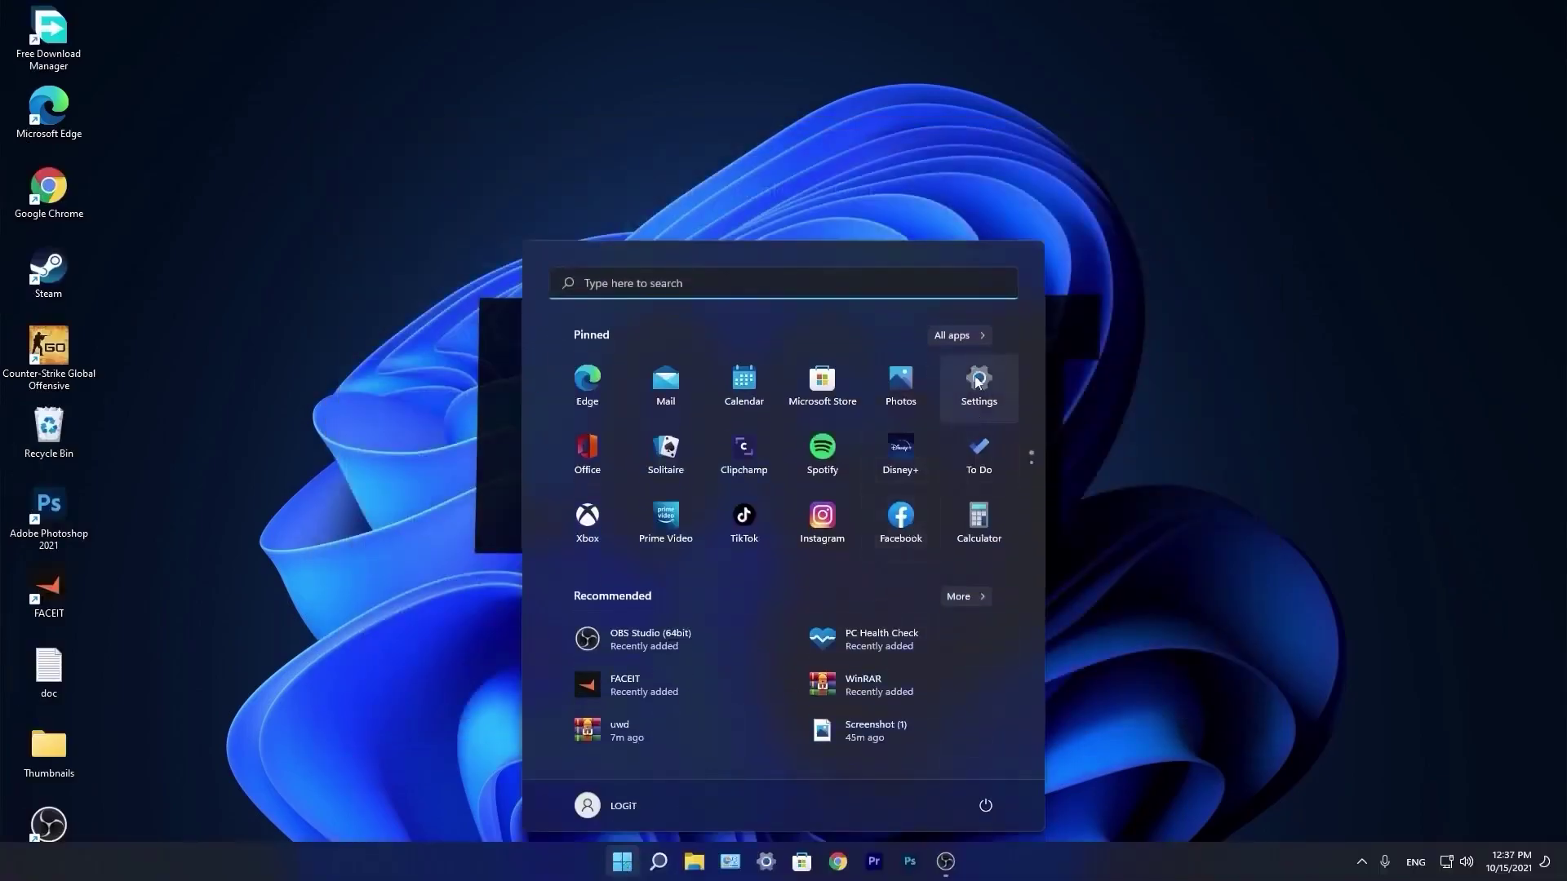
pyautogui.click(980, 392)
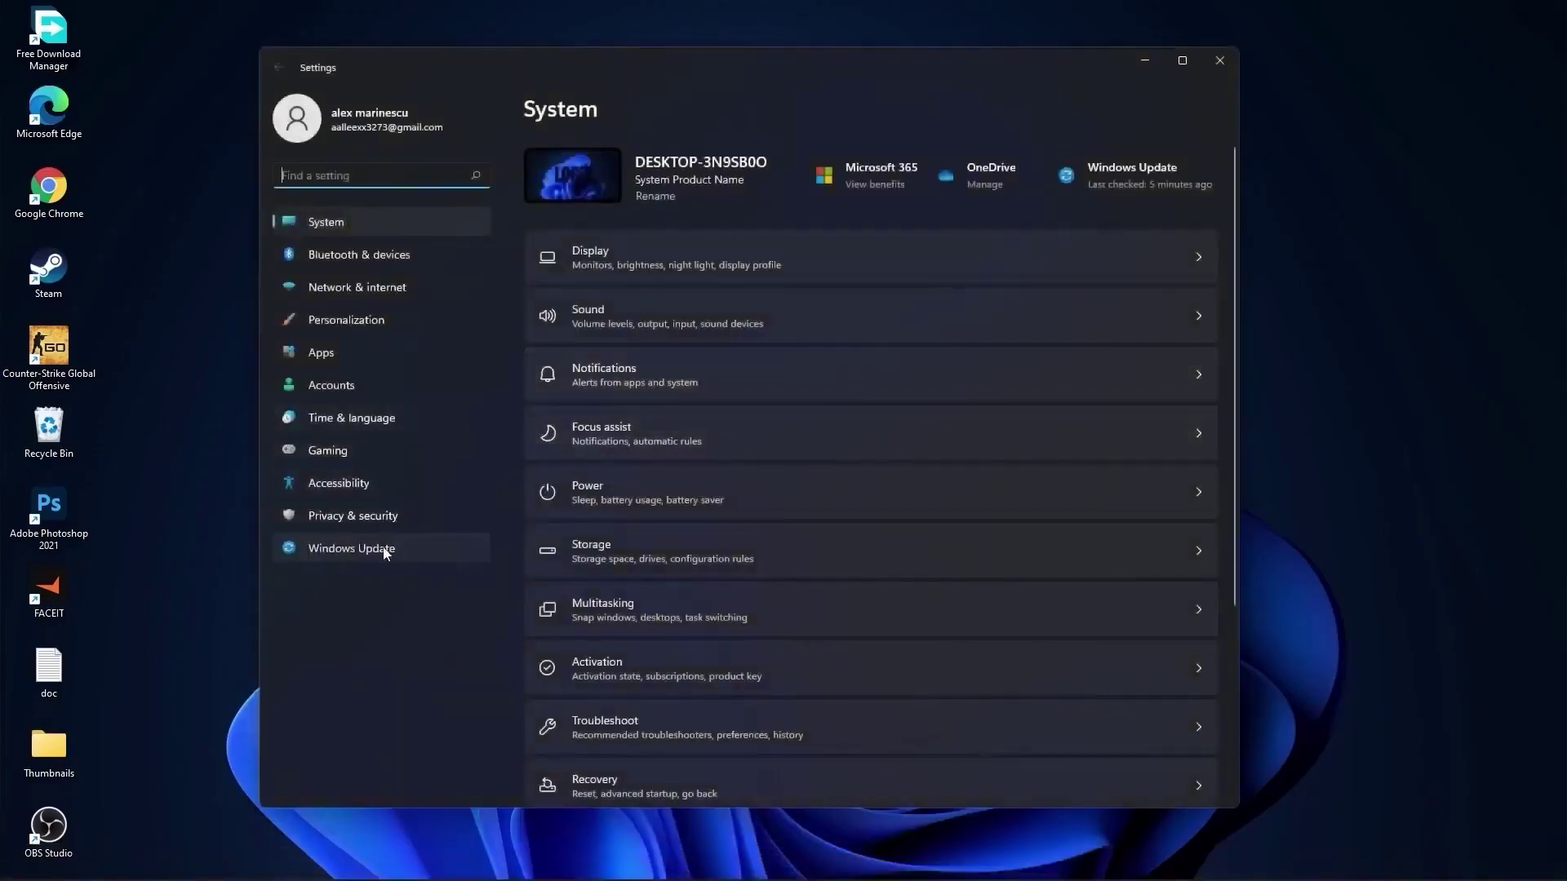
pyautogui.click(288, 550)
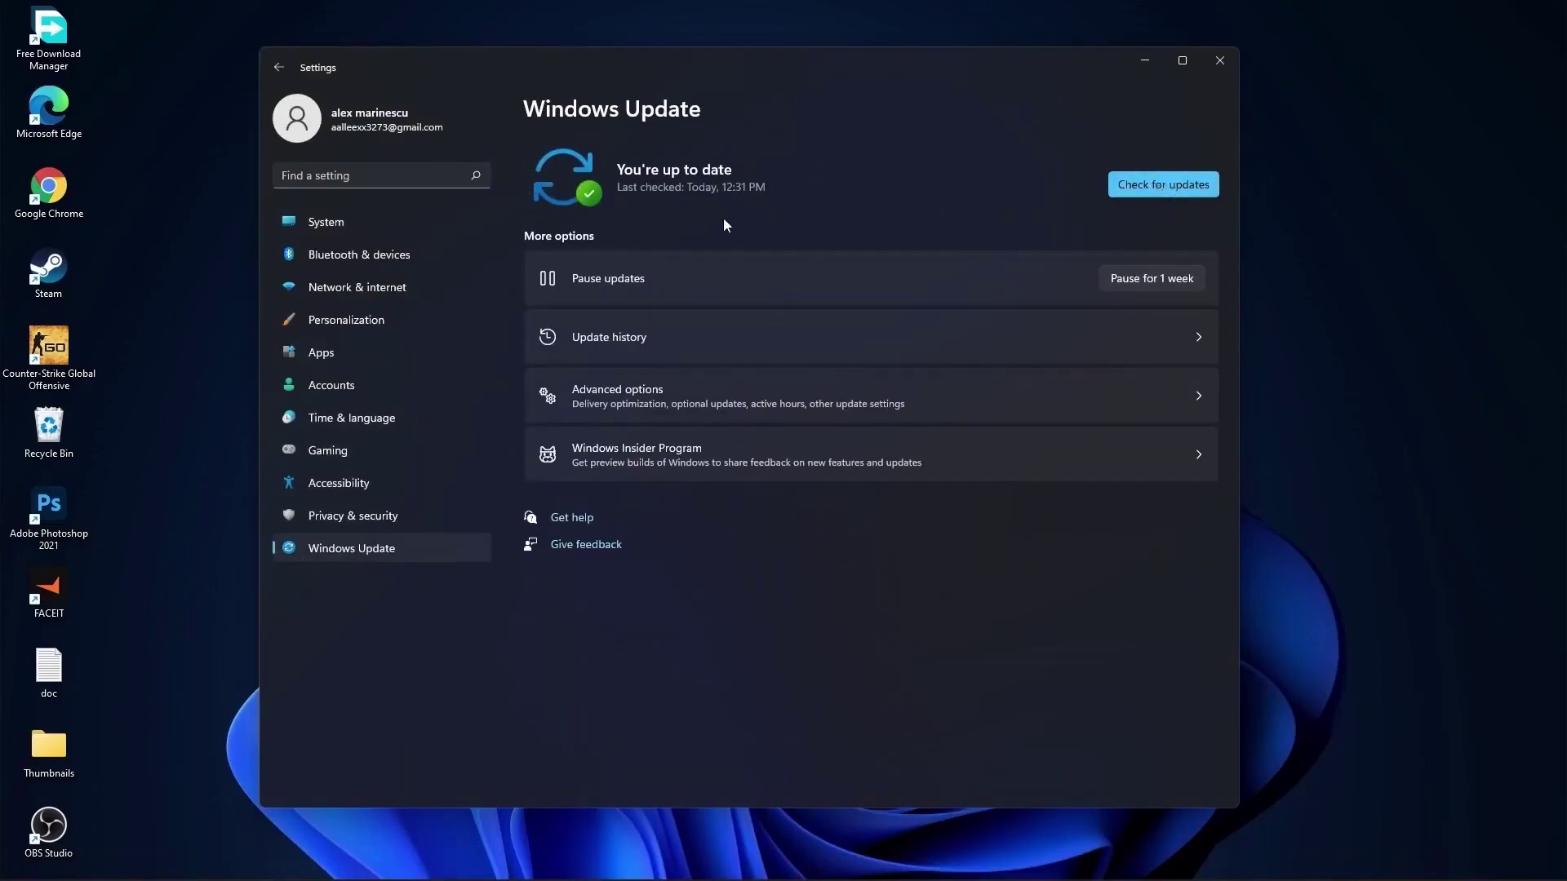
pyautogui.click(371, 222)
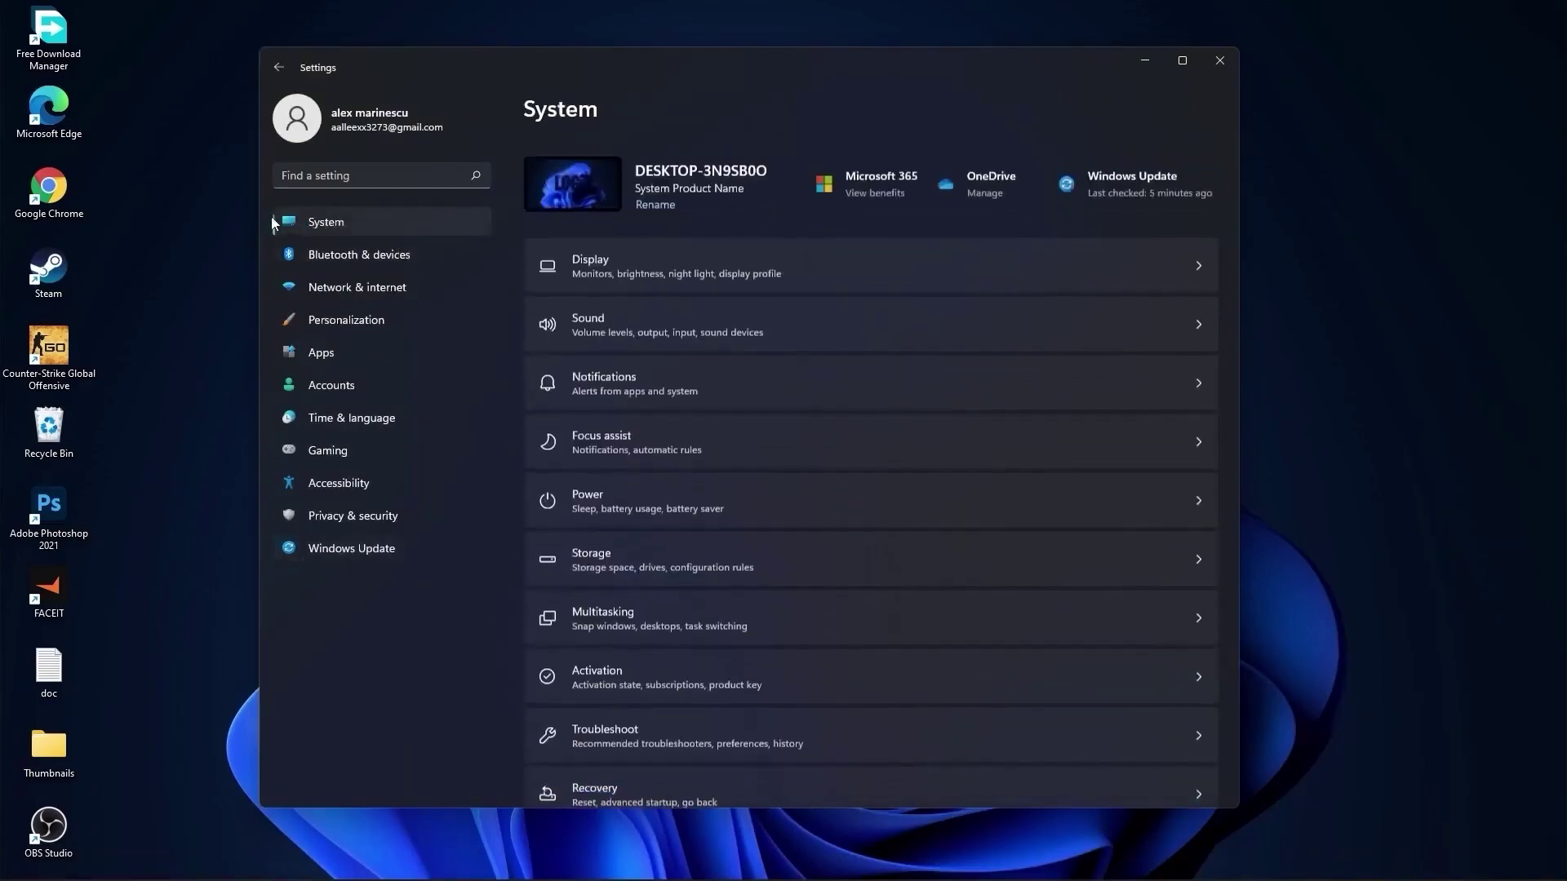
# Review Advanced display and keep the monitor's highest refresh rate of 74.97 Hz.
pyautogui.click(613, 252)
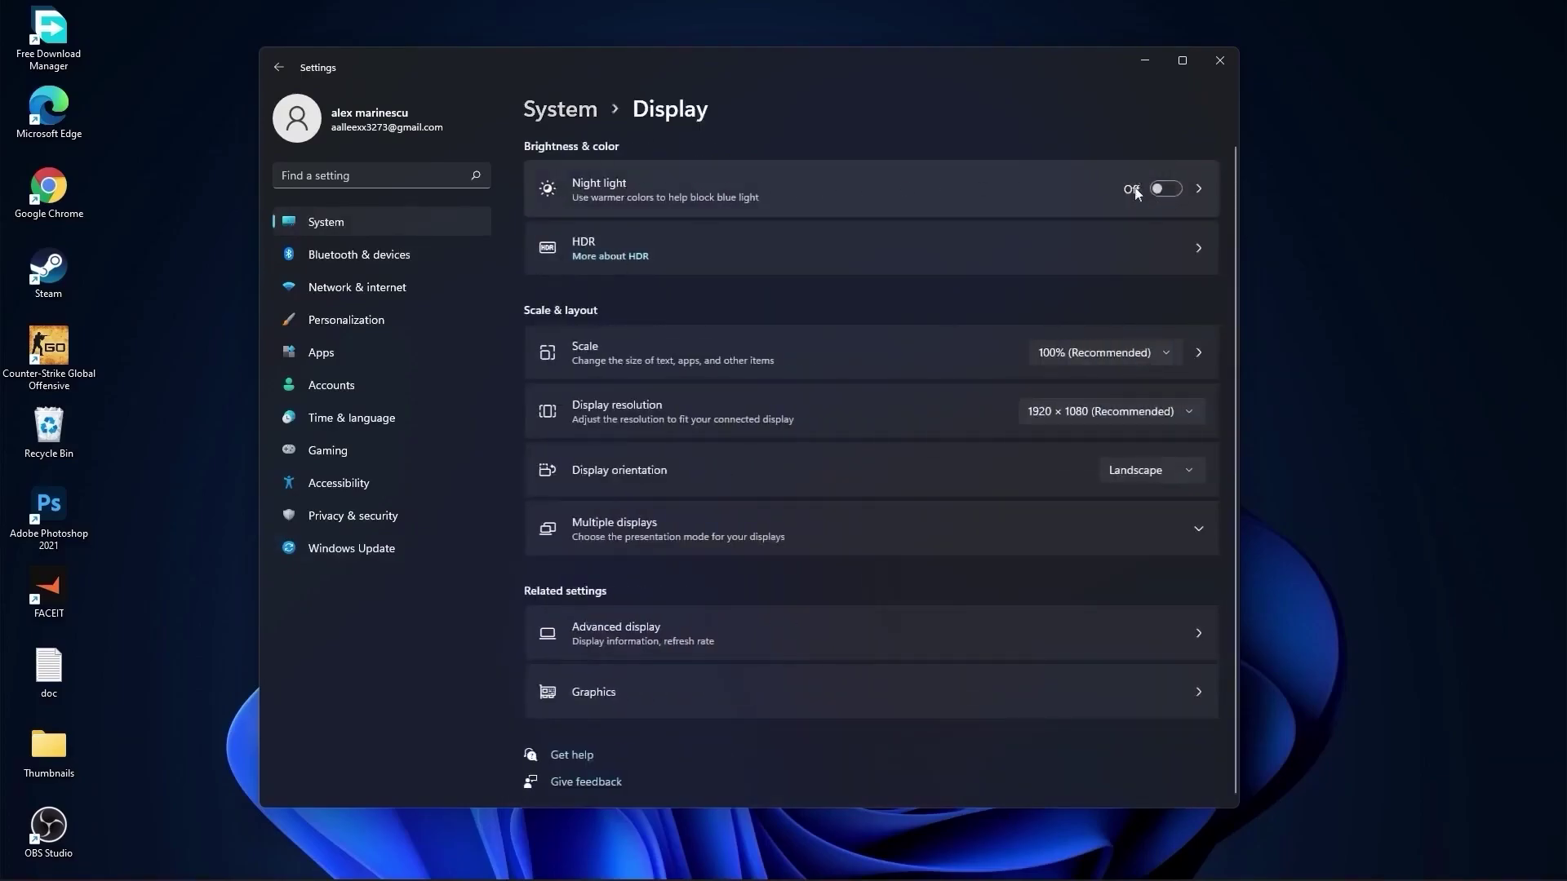
pyautogui.click(619, 633)
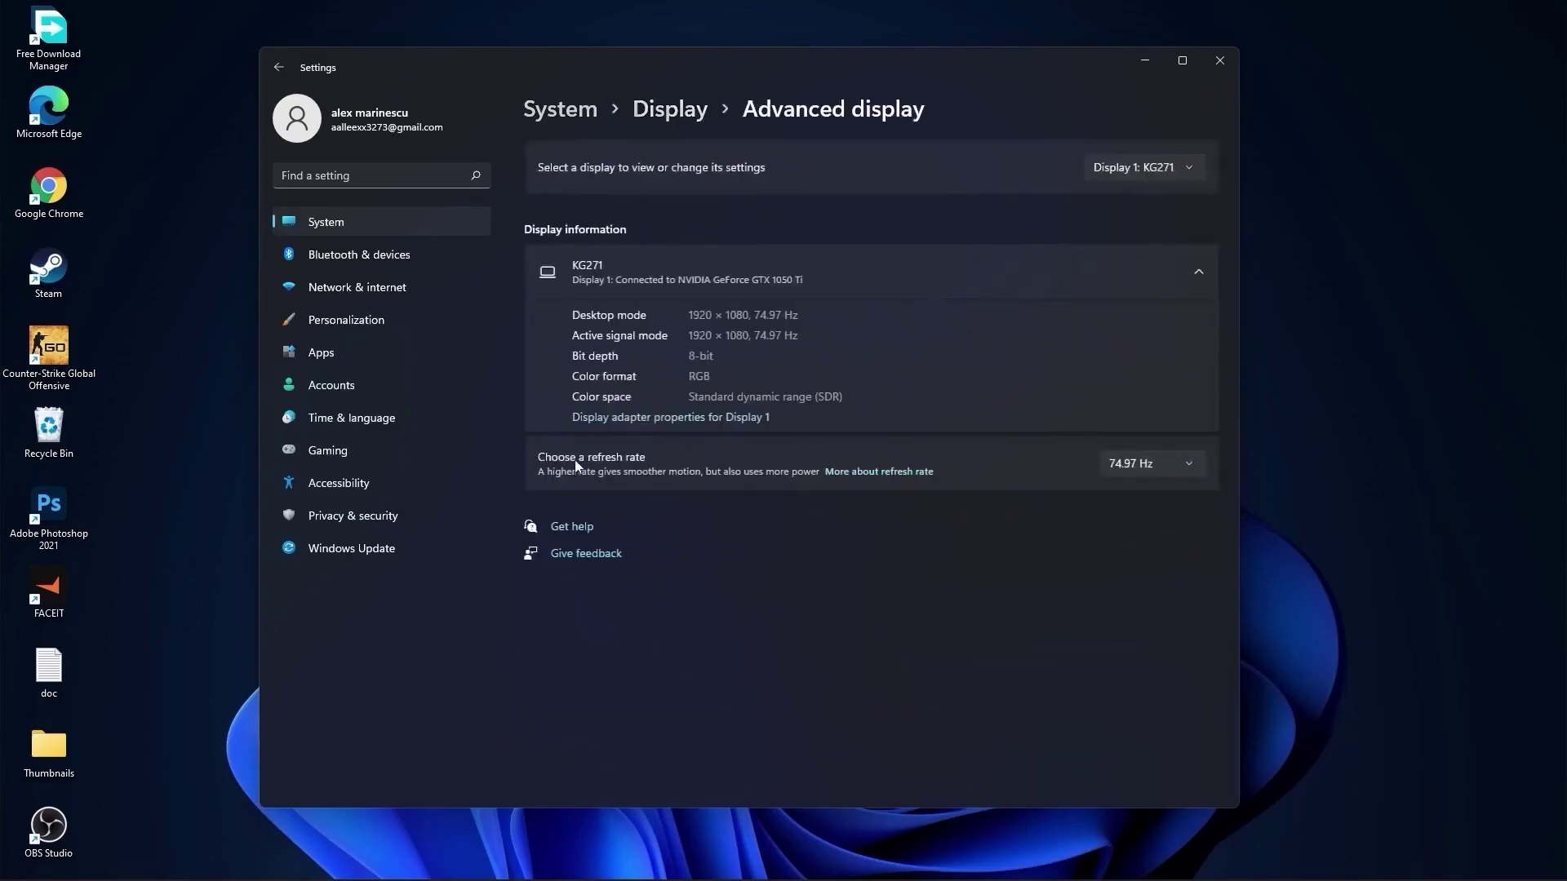
pyautogui.click(1130, 465)
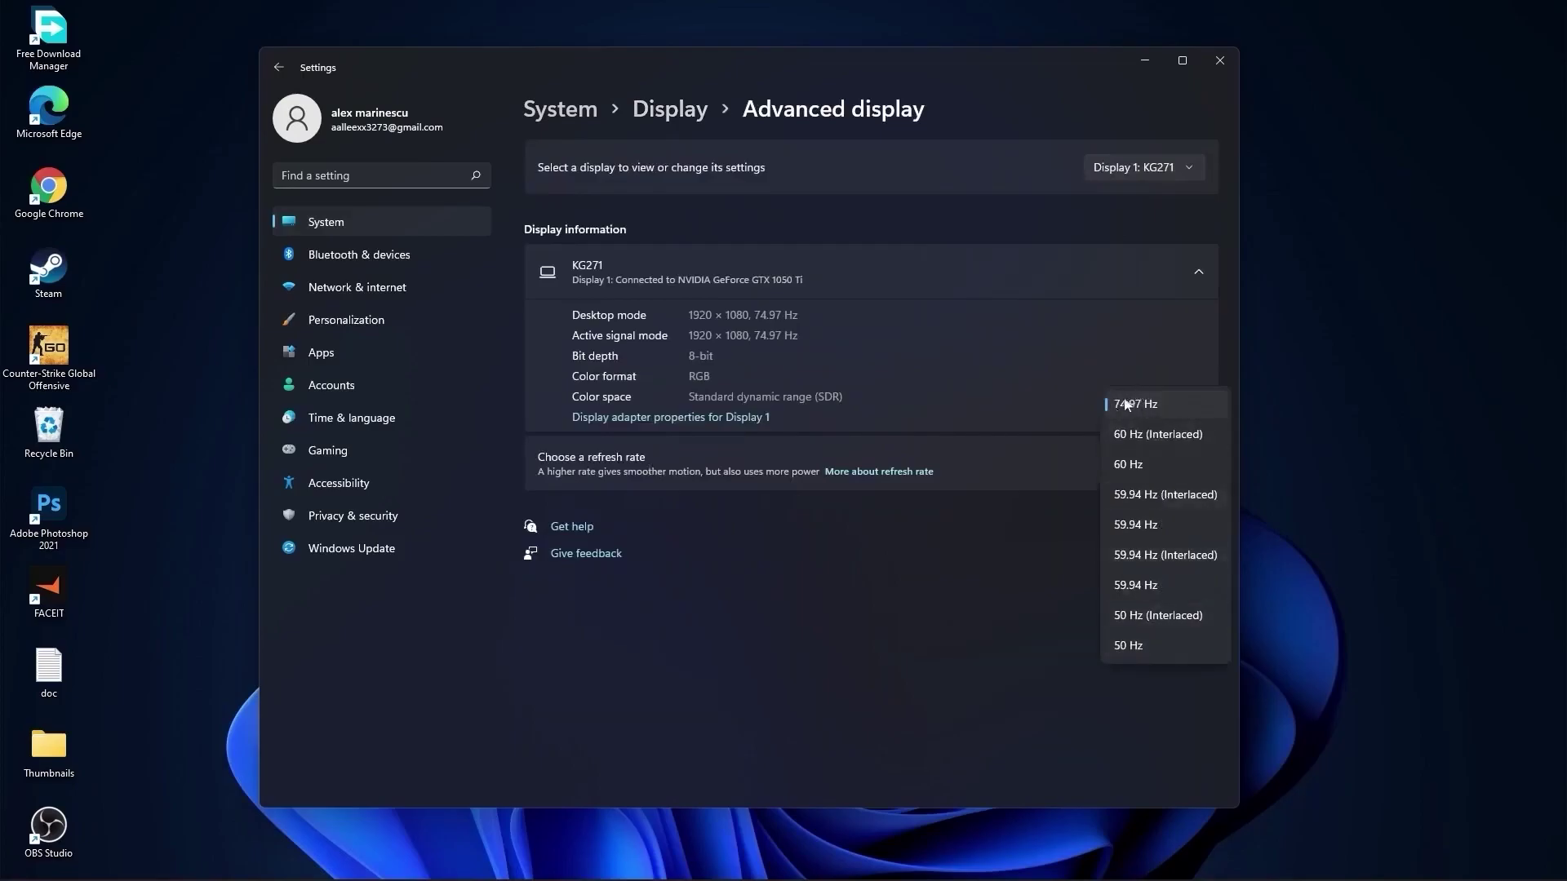
pyautogui.click(1122, 404)
# Check that Notifications and Focus assist are both off, returning to the System overview each time.
pyautogui.click(550, 112)
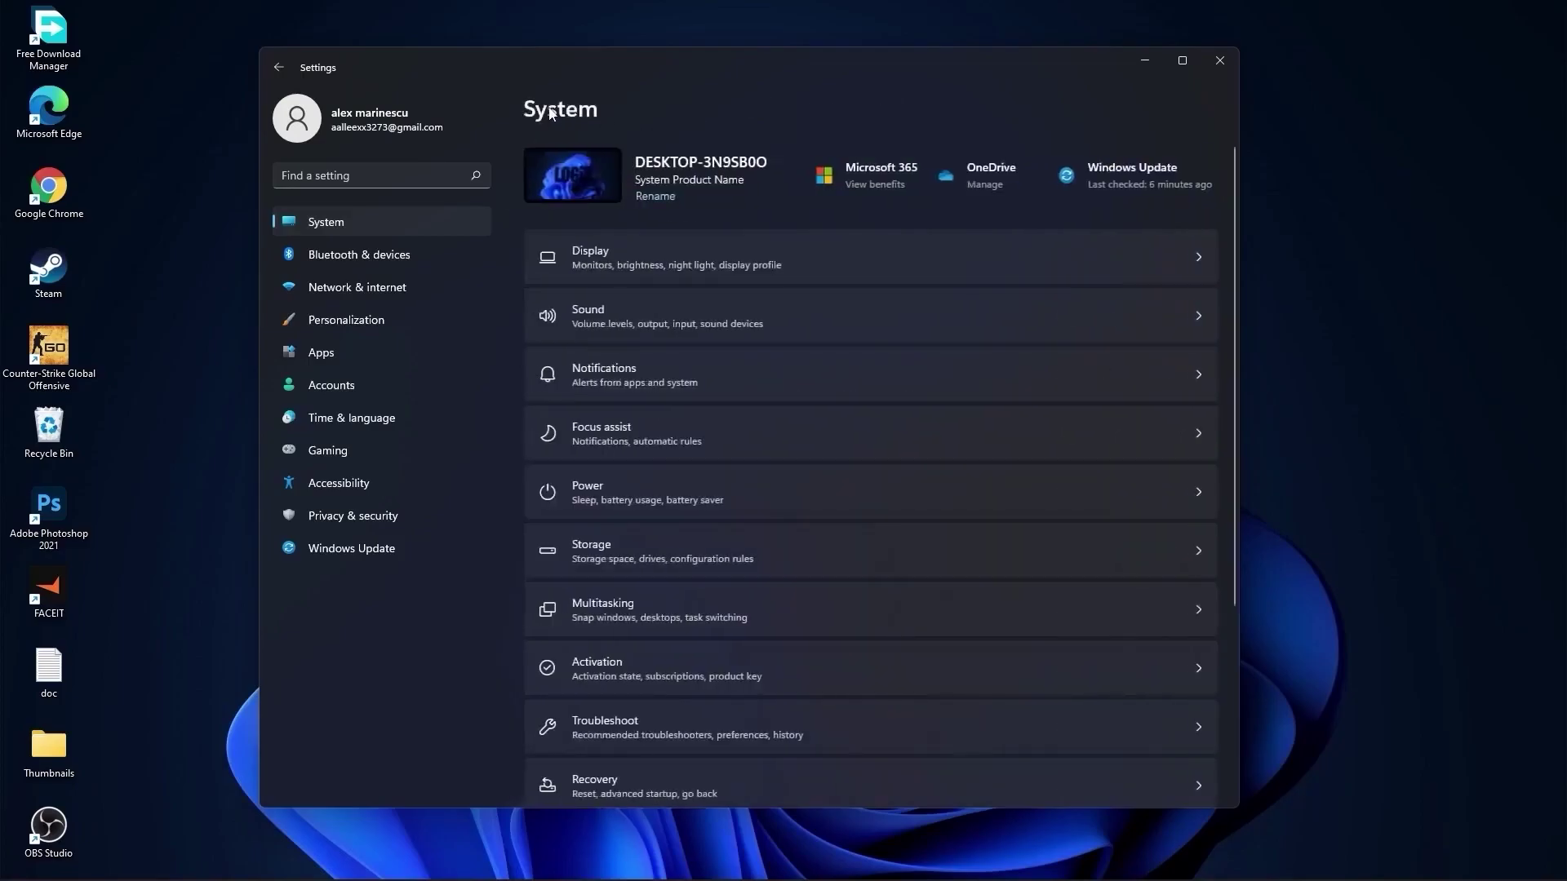
pyautogui.click(610, 376)
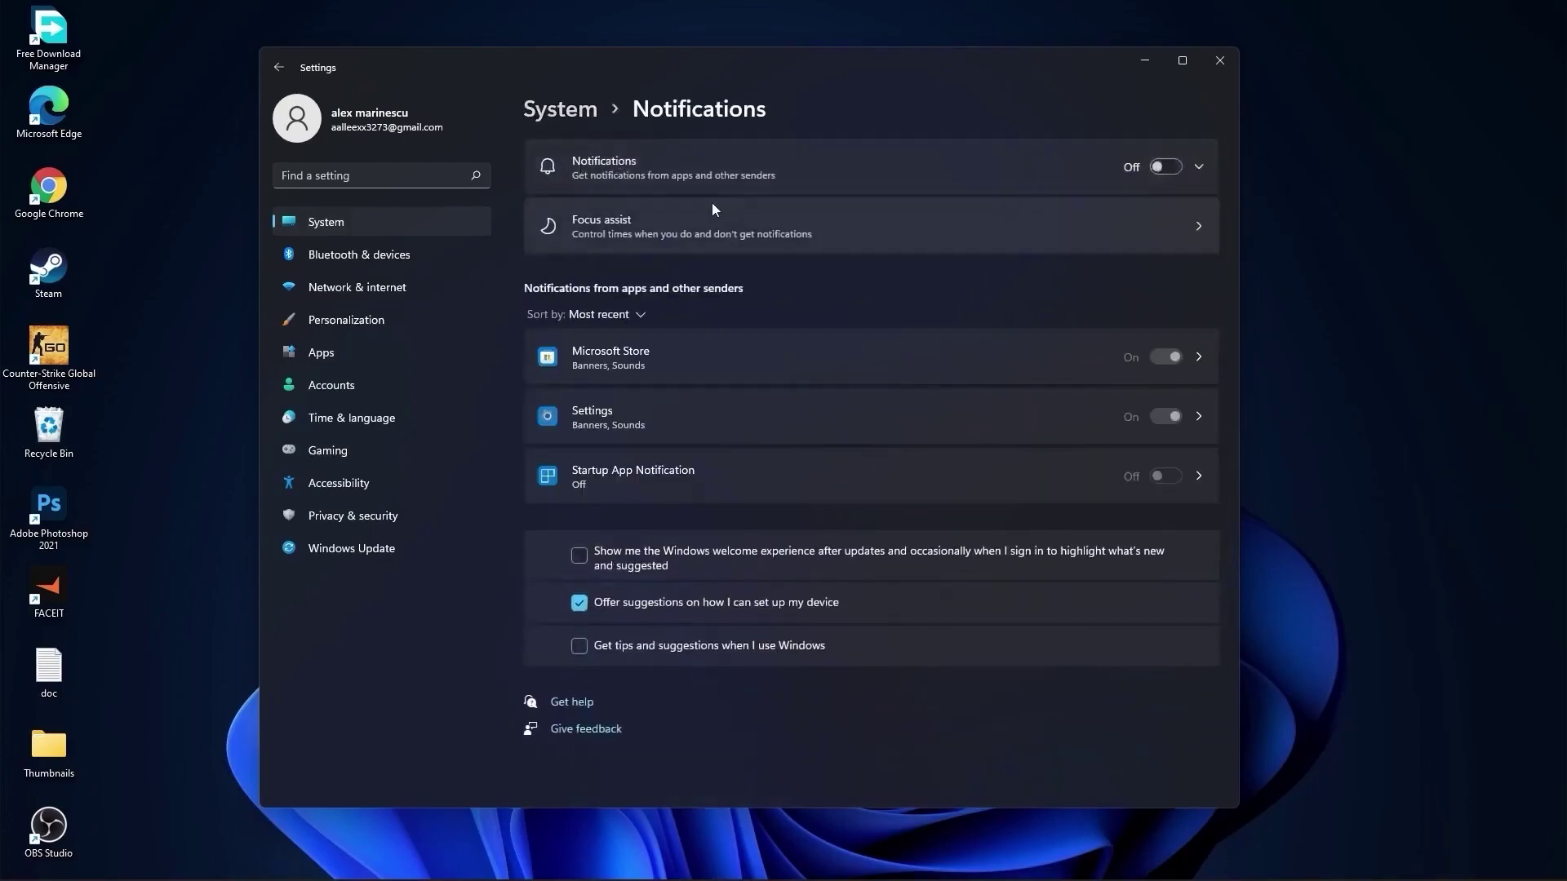
pyautogui.click(561, 109)
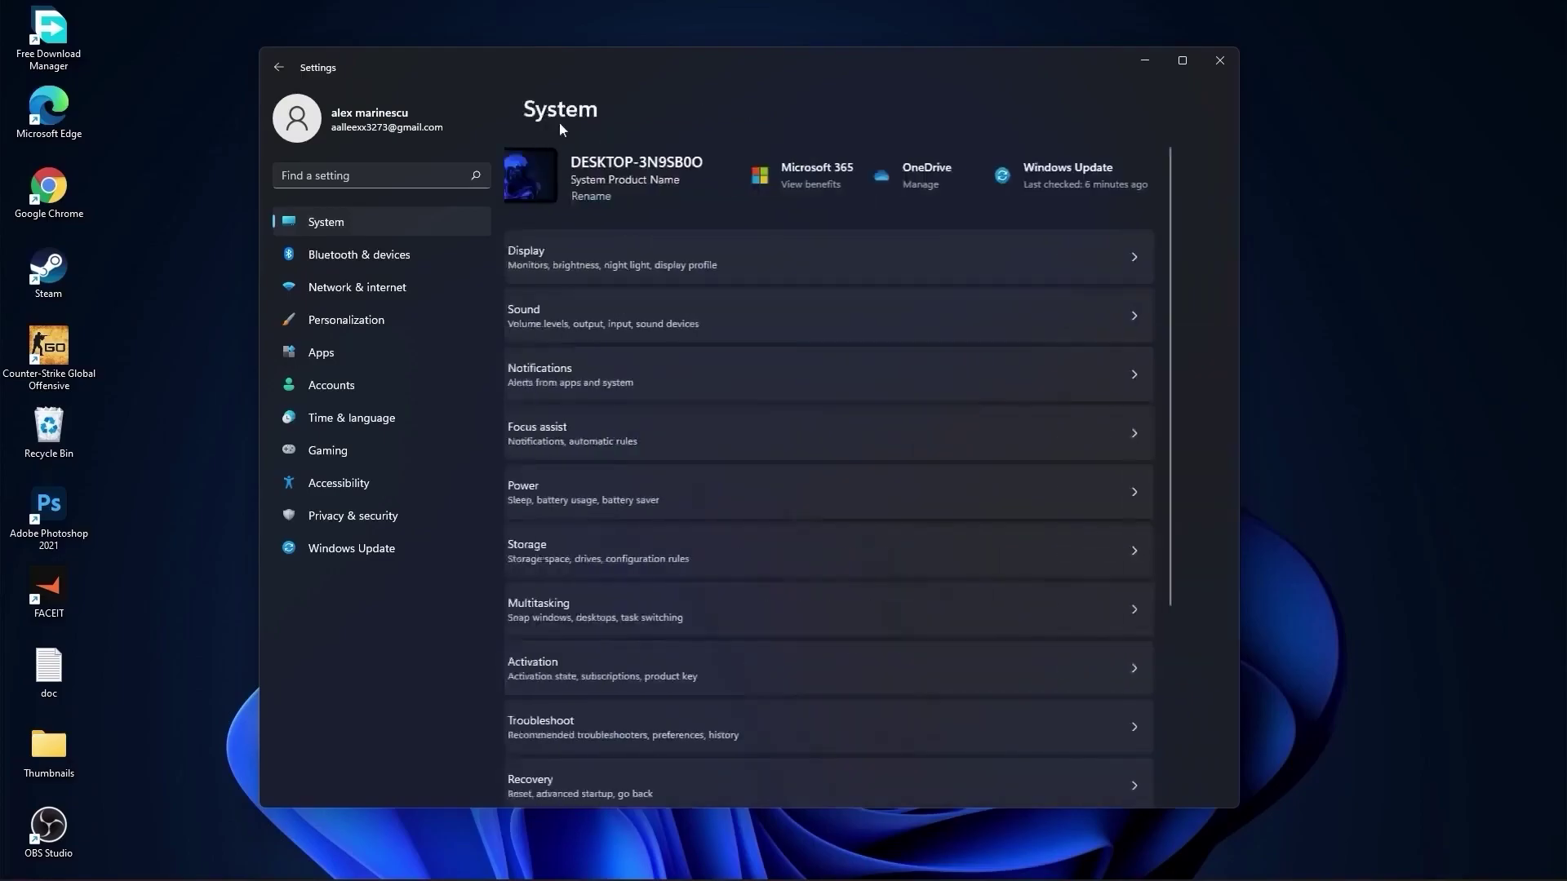
pyautogui.click(599, 432)
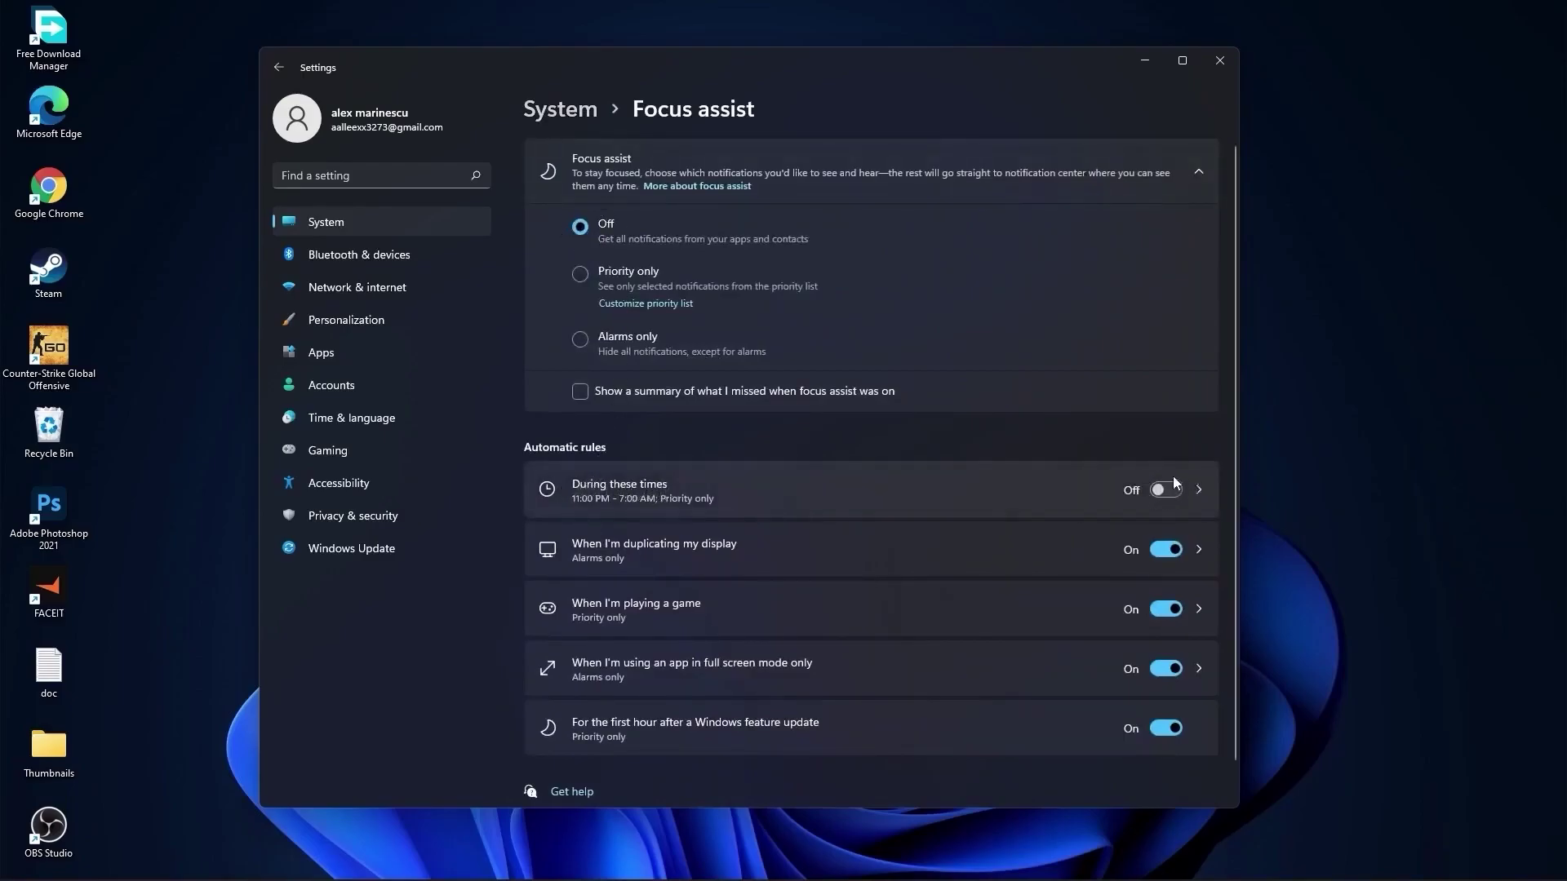
pyautogui.click(560, 109)
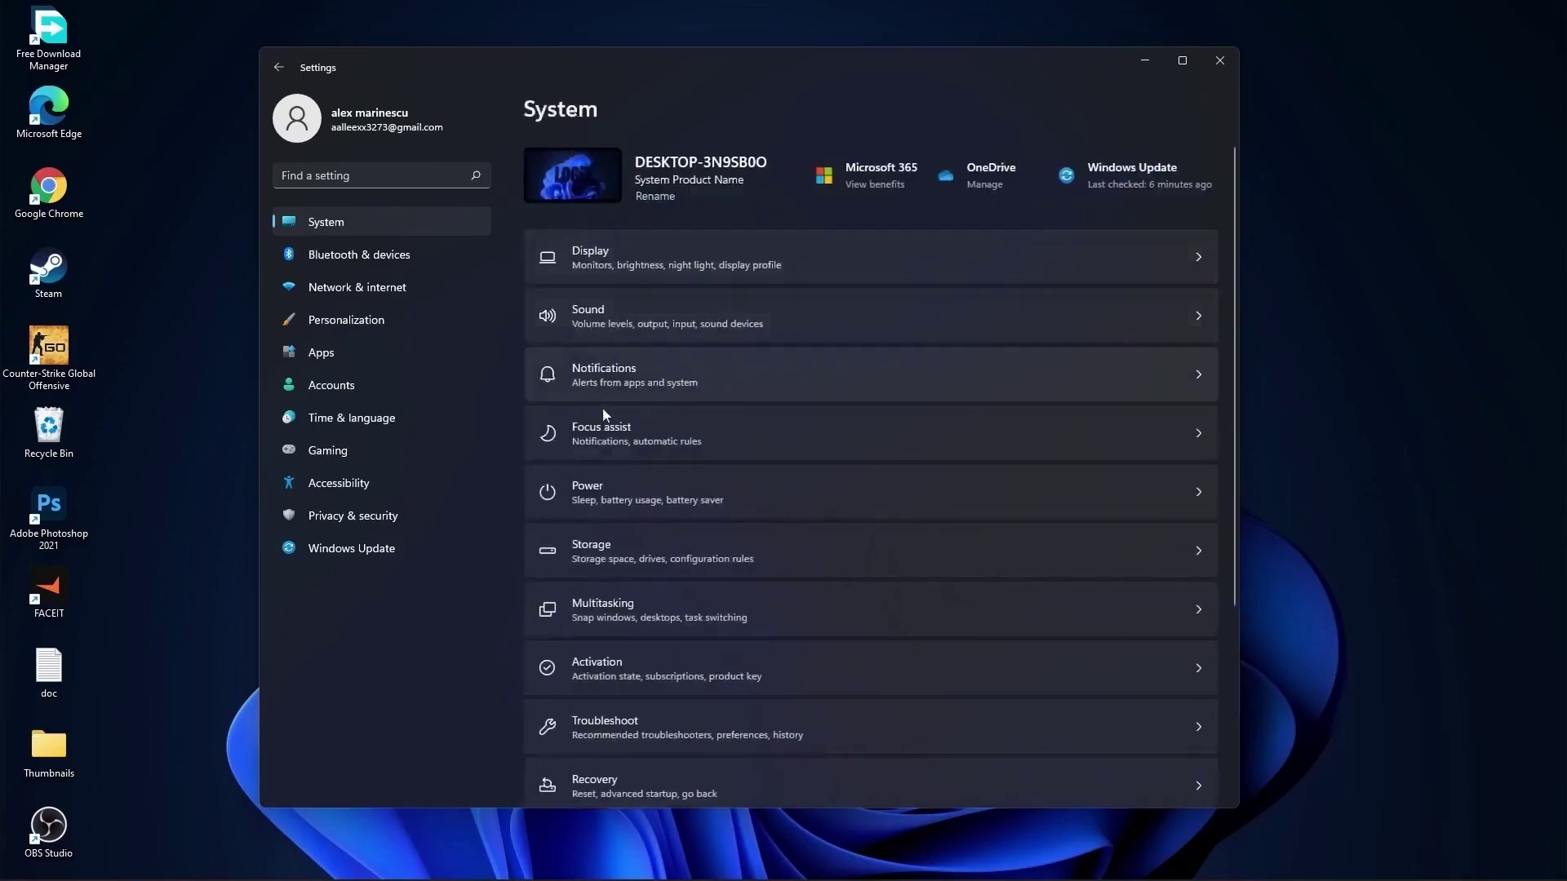
# Set the Power mode to Best performance and return to System.
pyautogui.click(606, 497)
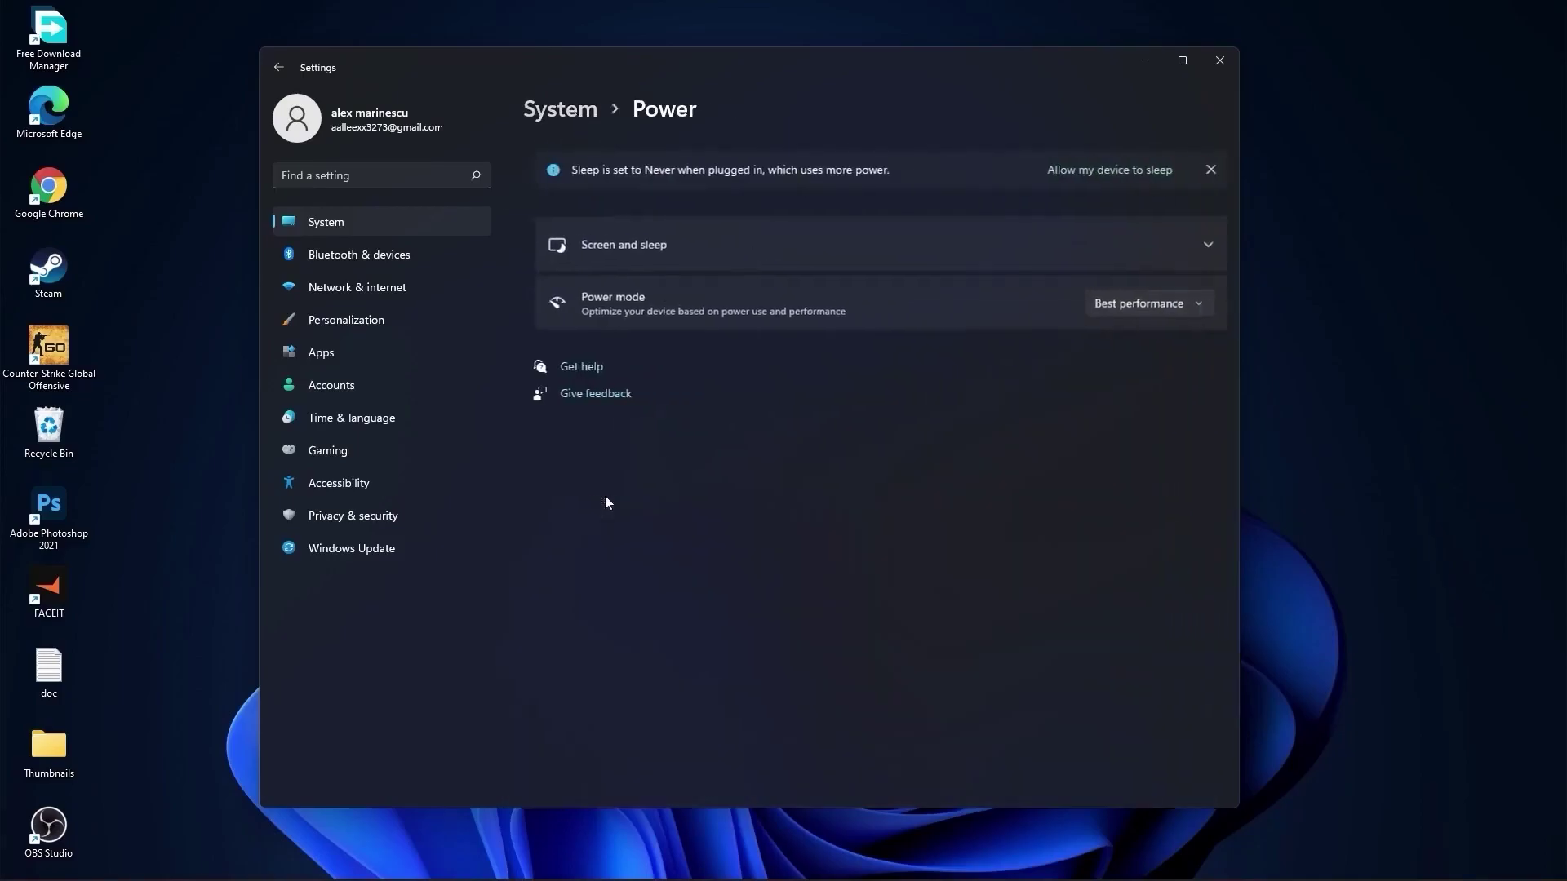
pyautogui.click(1114, 308)
pyautogui.click(1141, 309)
pyautogui.click(556, 118)
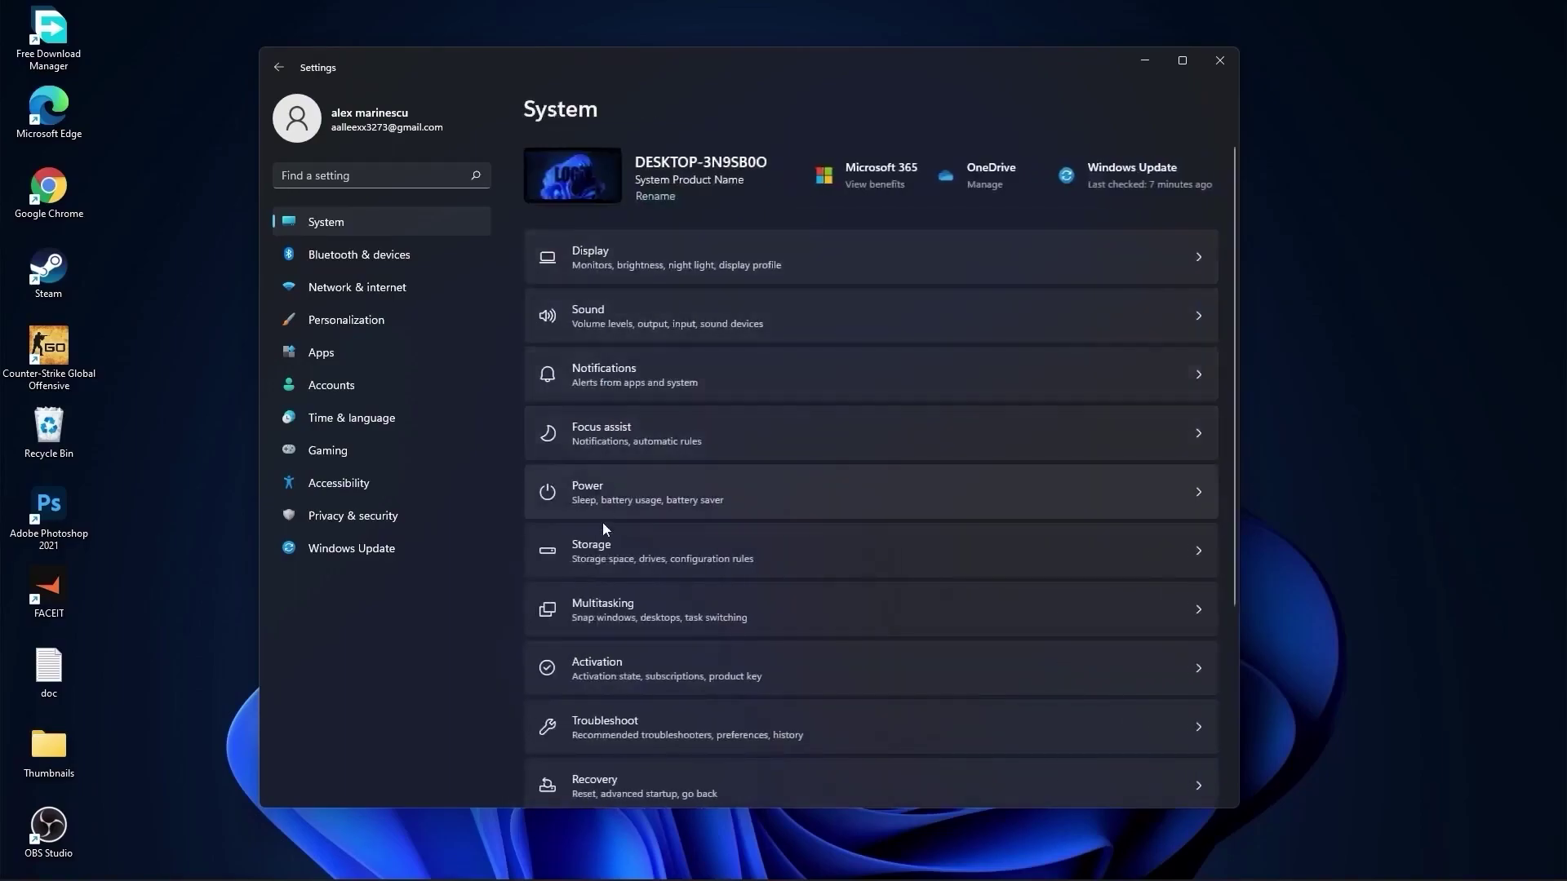
# Permanently delete Downloads and previous Windows installation files via Cleanup recommendations, about 45.3 GB.
pyautogui.click(596, 553)
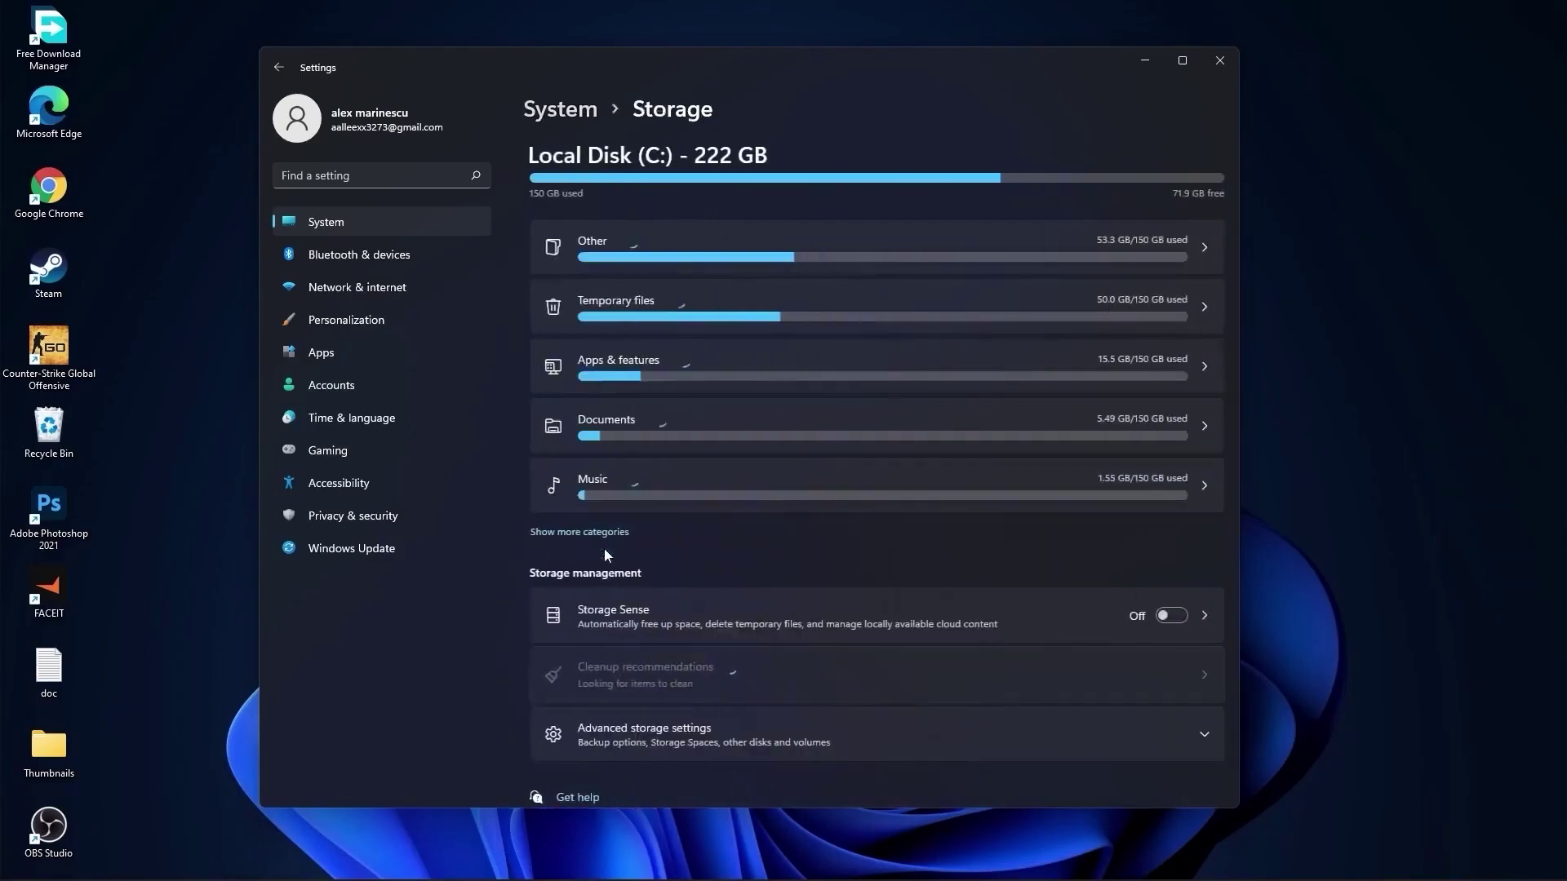
pyautogui.scroll(-2, 628, 562)
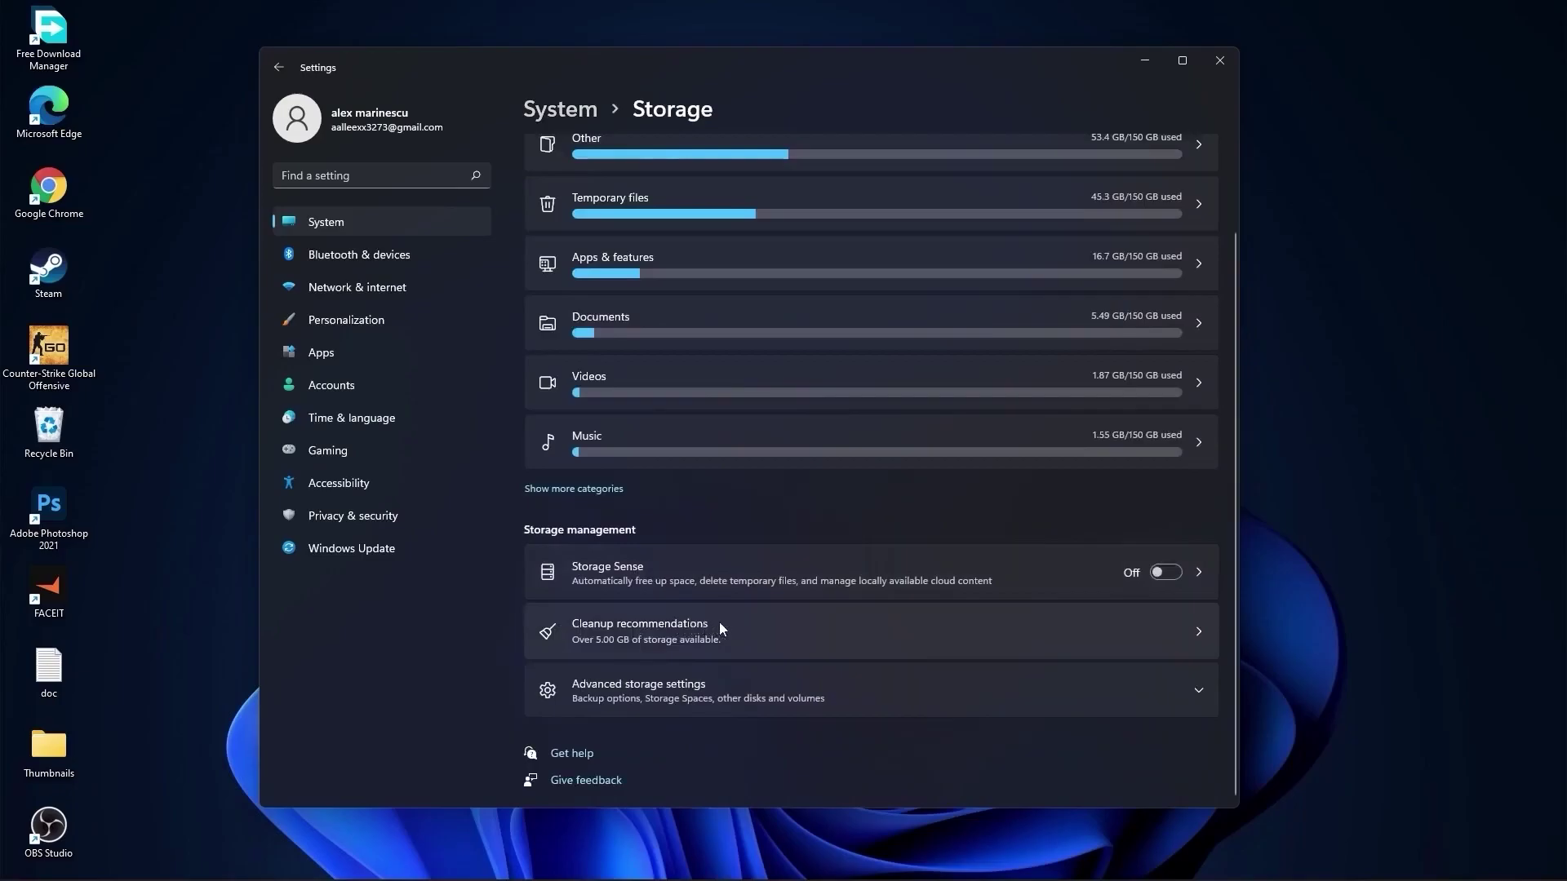
pyautogui.click(632, 630)
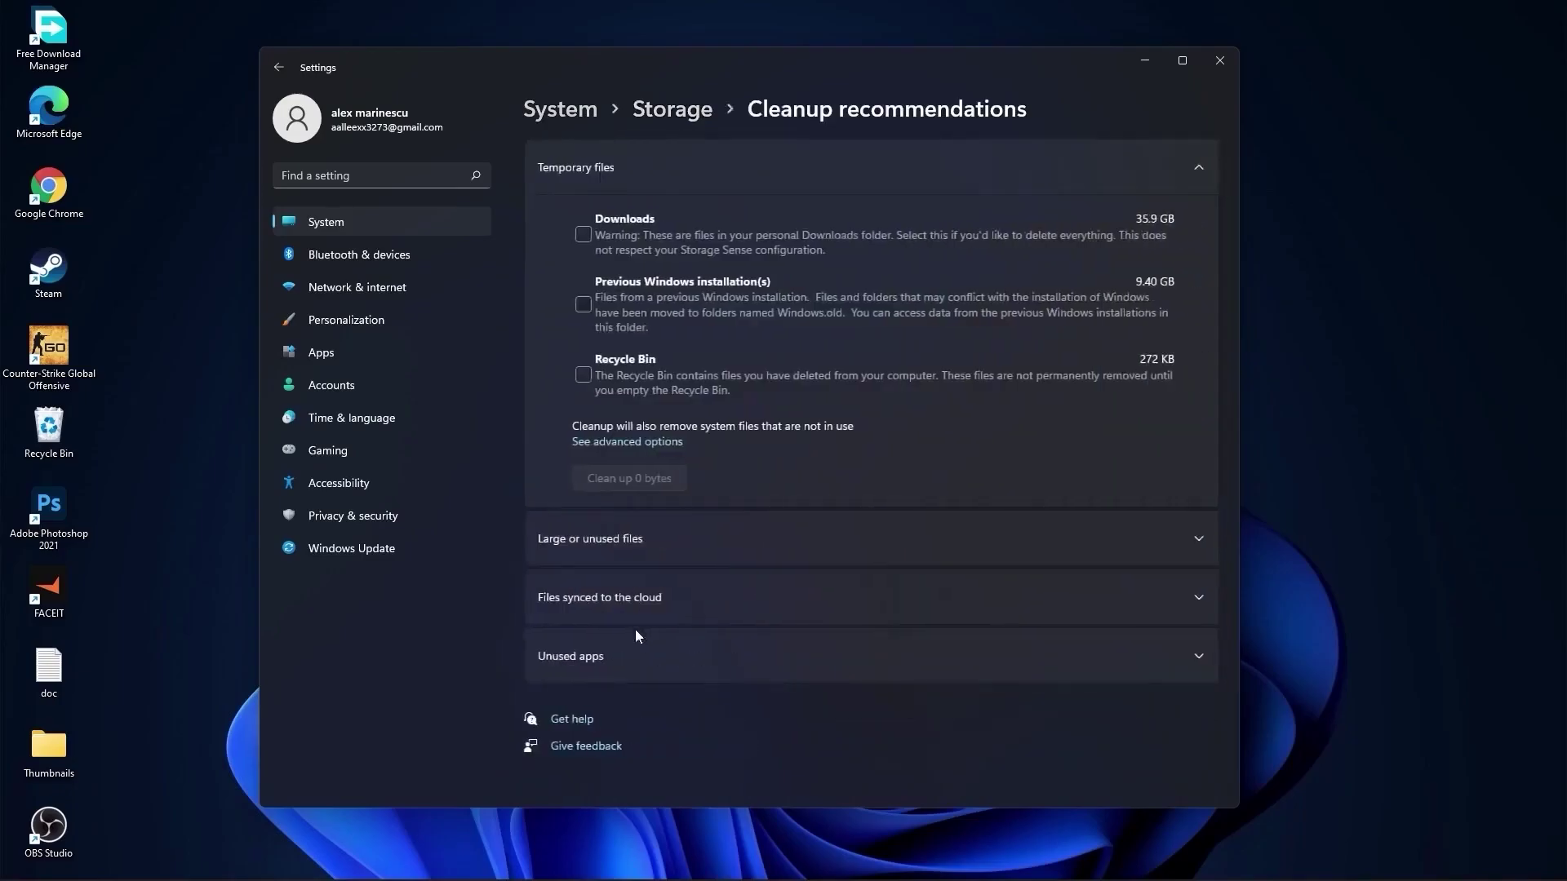
pyautogui.click(586, 231)
pyautogui.click(584, 305)
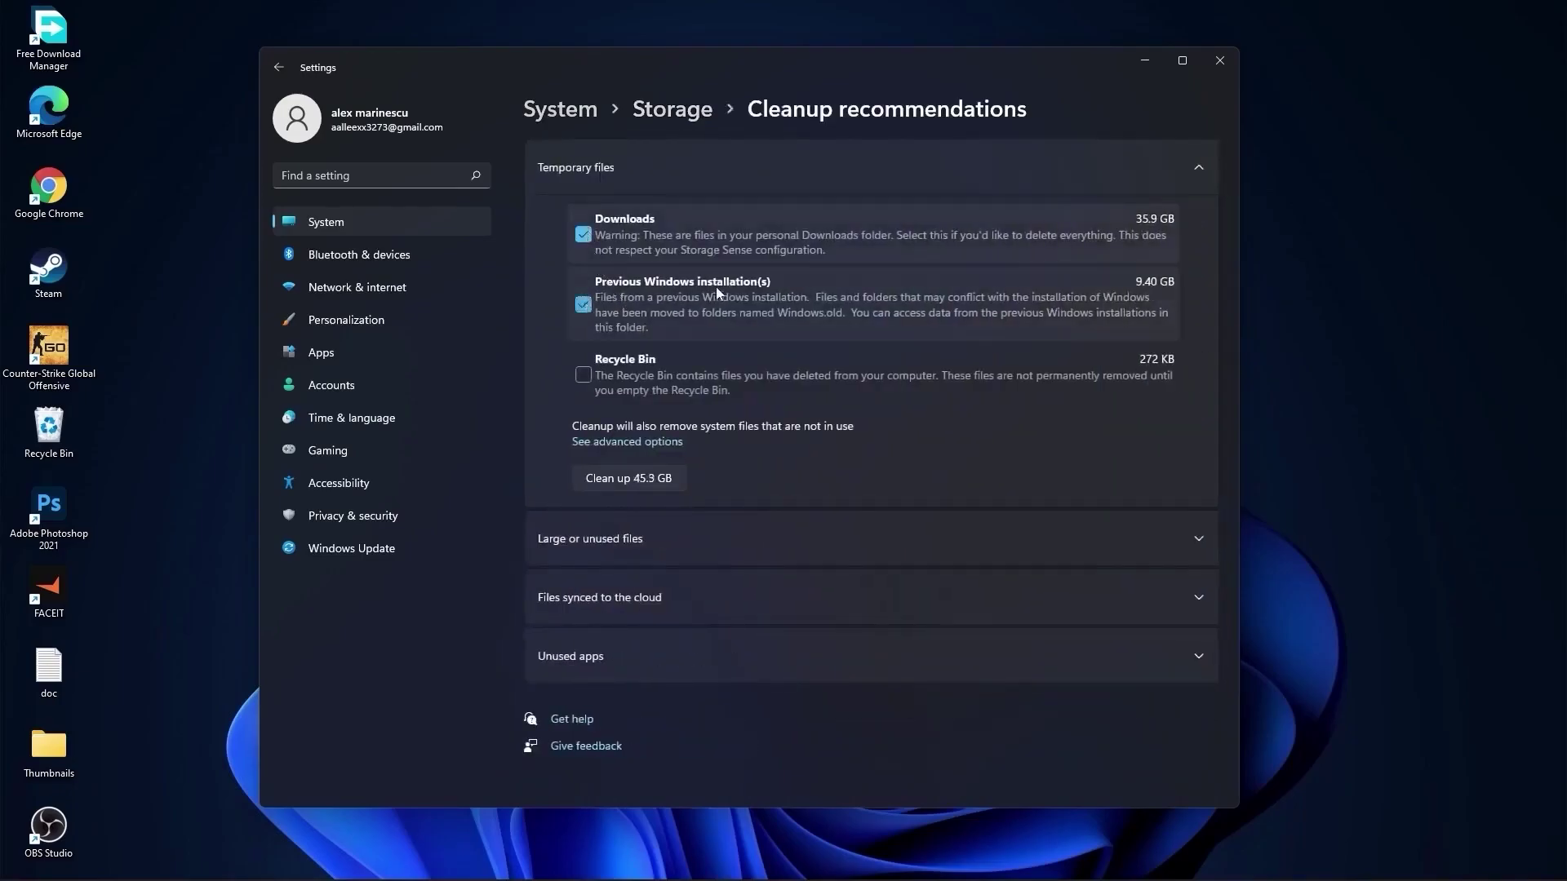
pyautogui.click(628, 477)
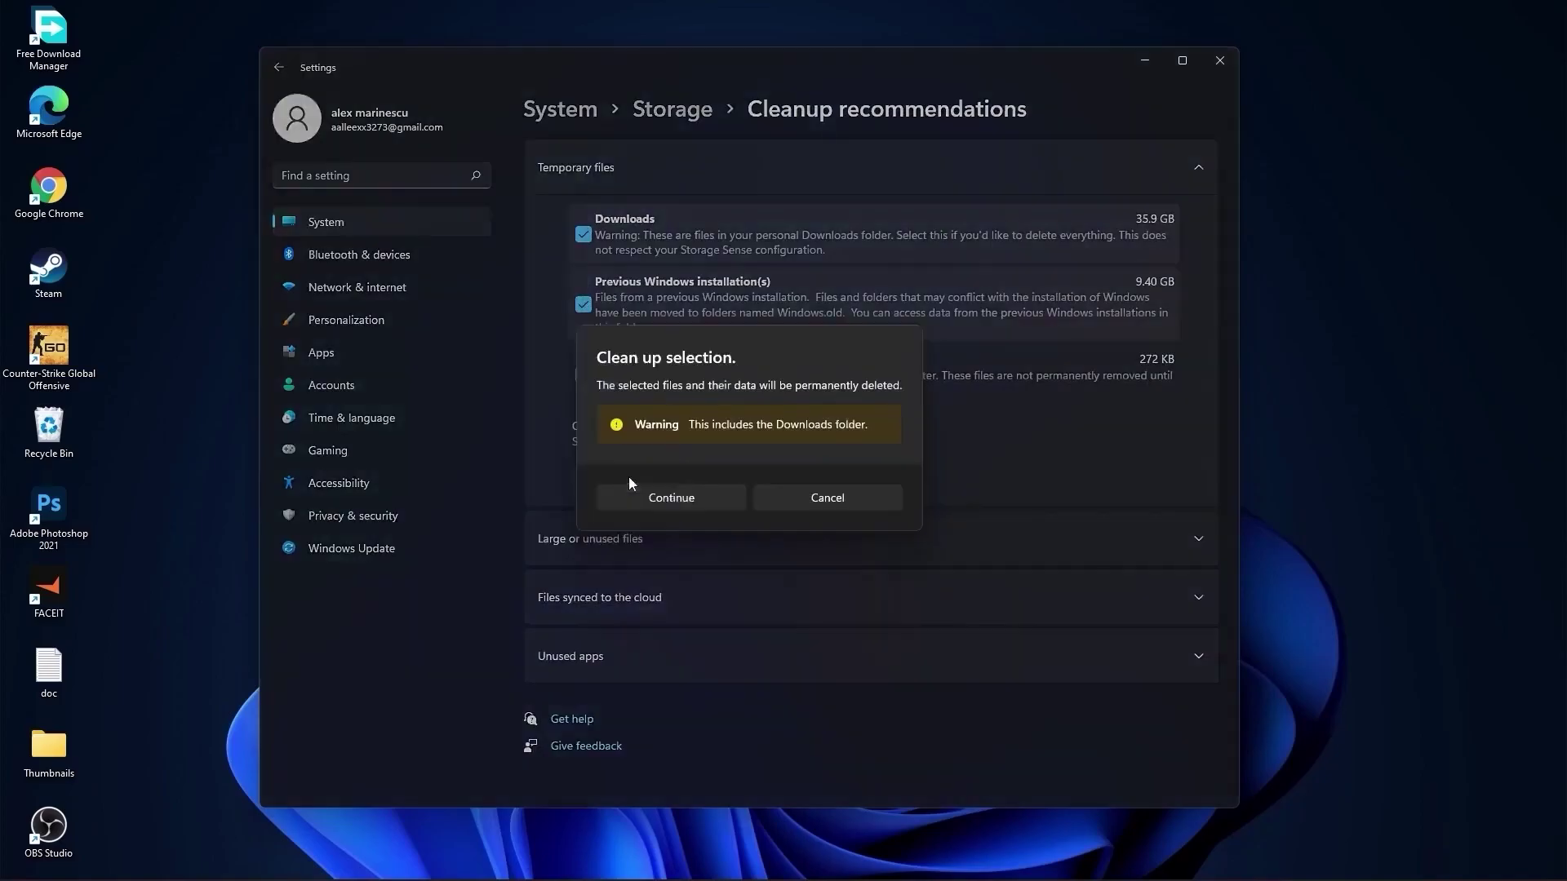
pyautogui.click(673, 497)
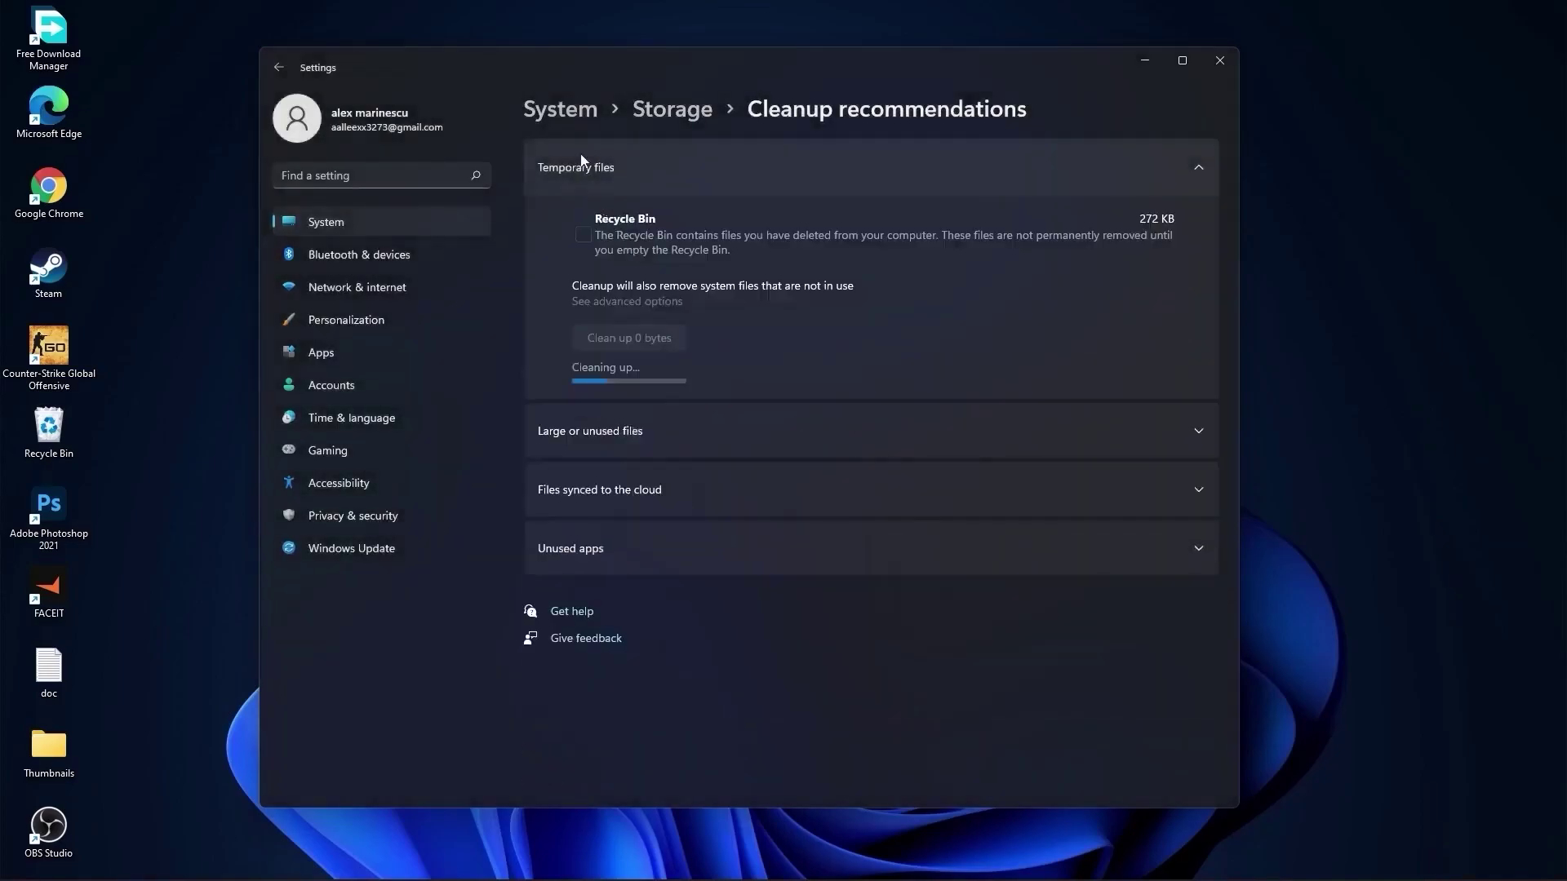
pyautogui.click(553, 111)
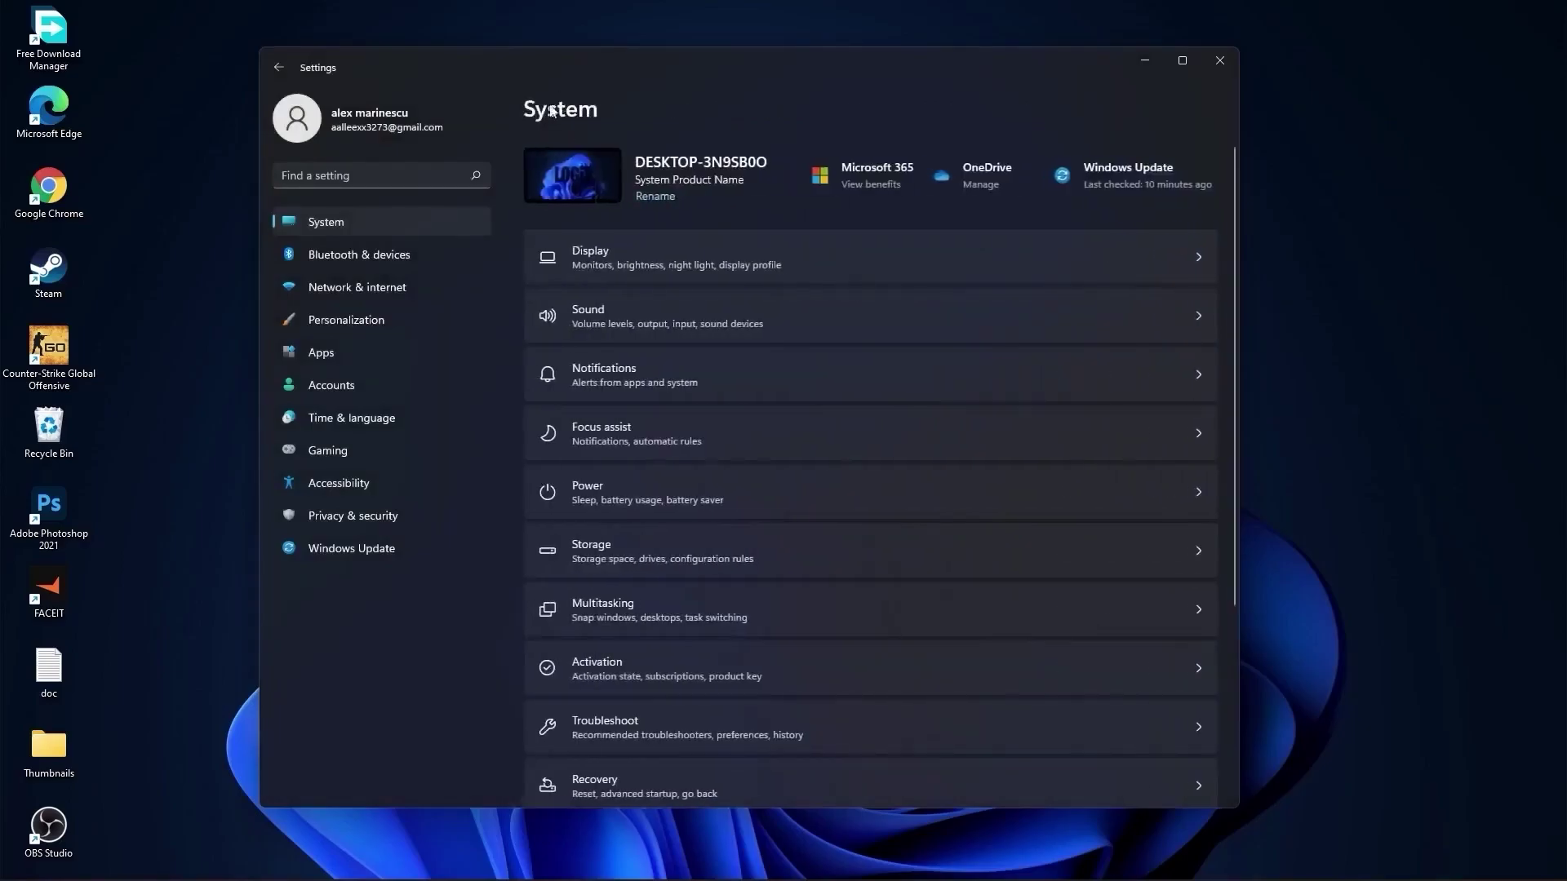
# Look over the Multitasking settings and confirm Remote Desktop is off.
pyautogui.click(626, 609)
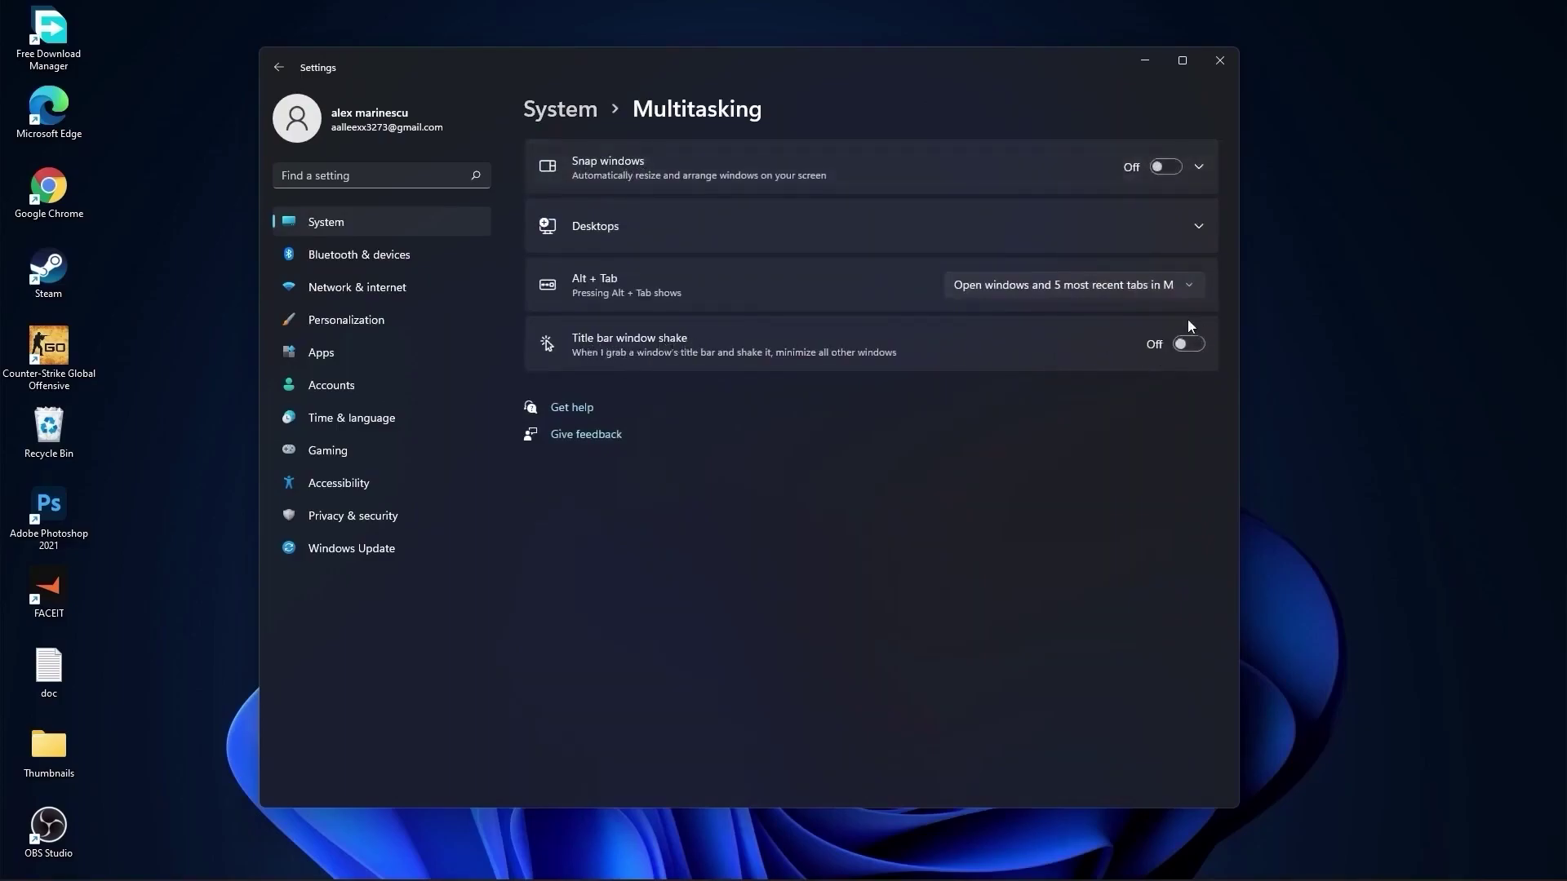
pyautogui.click(564, 120)
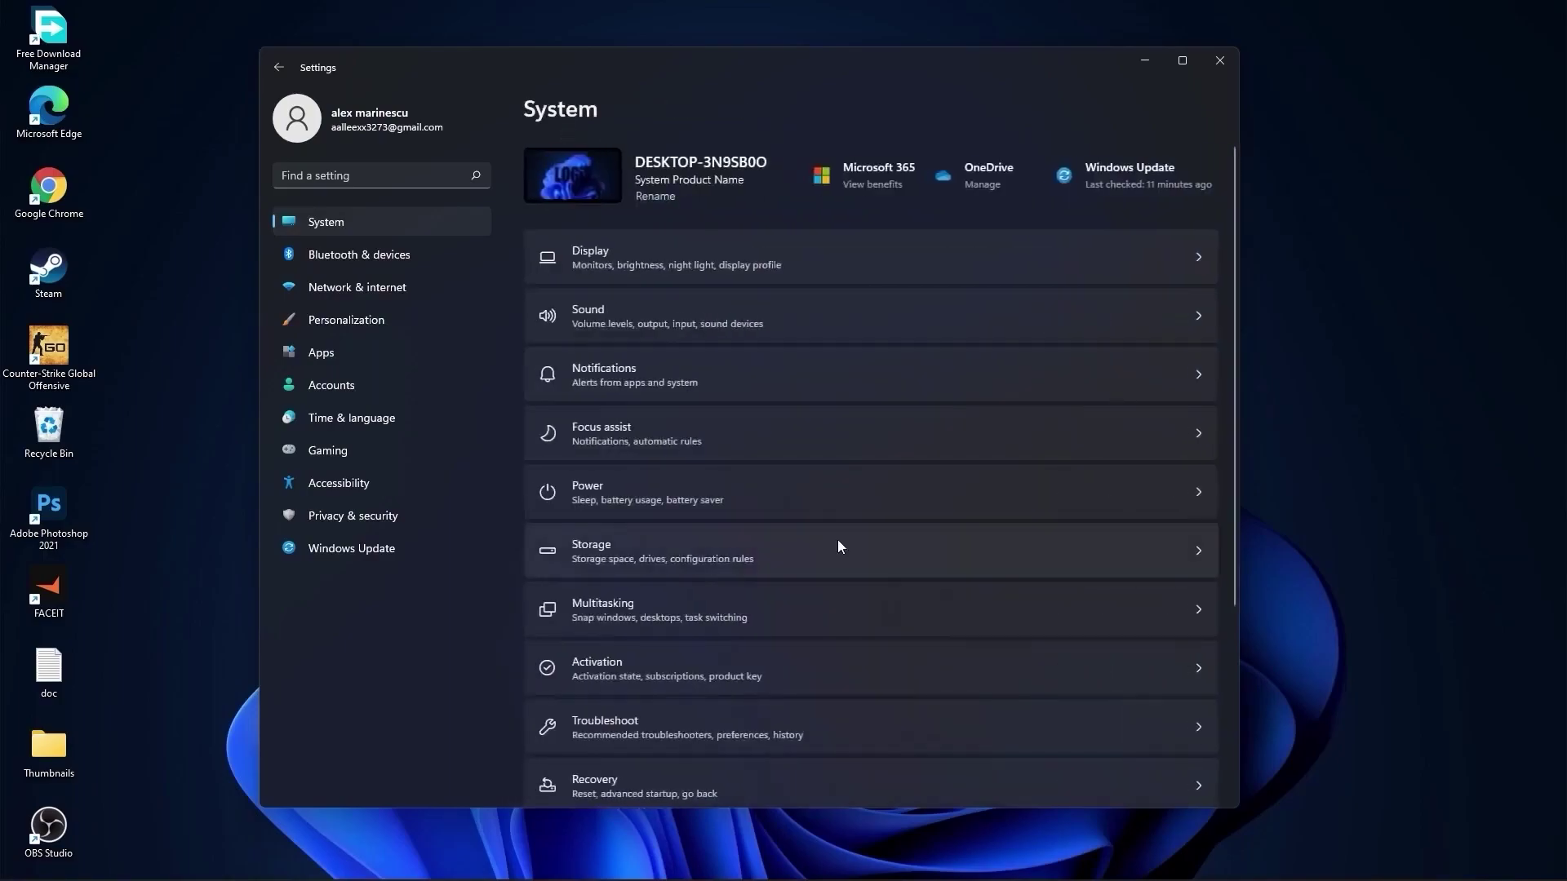
pyautogui.scroll(-3, 839, 540)
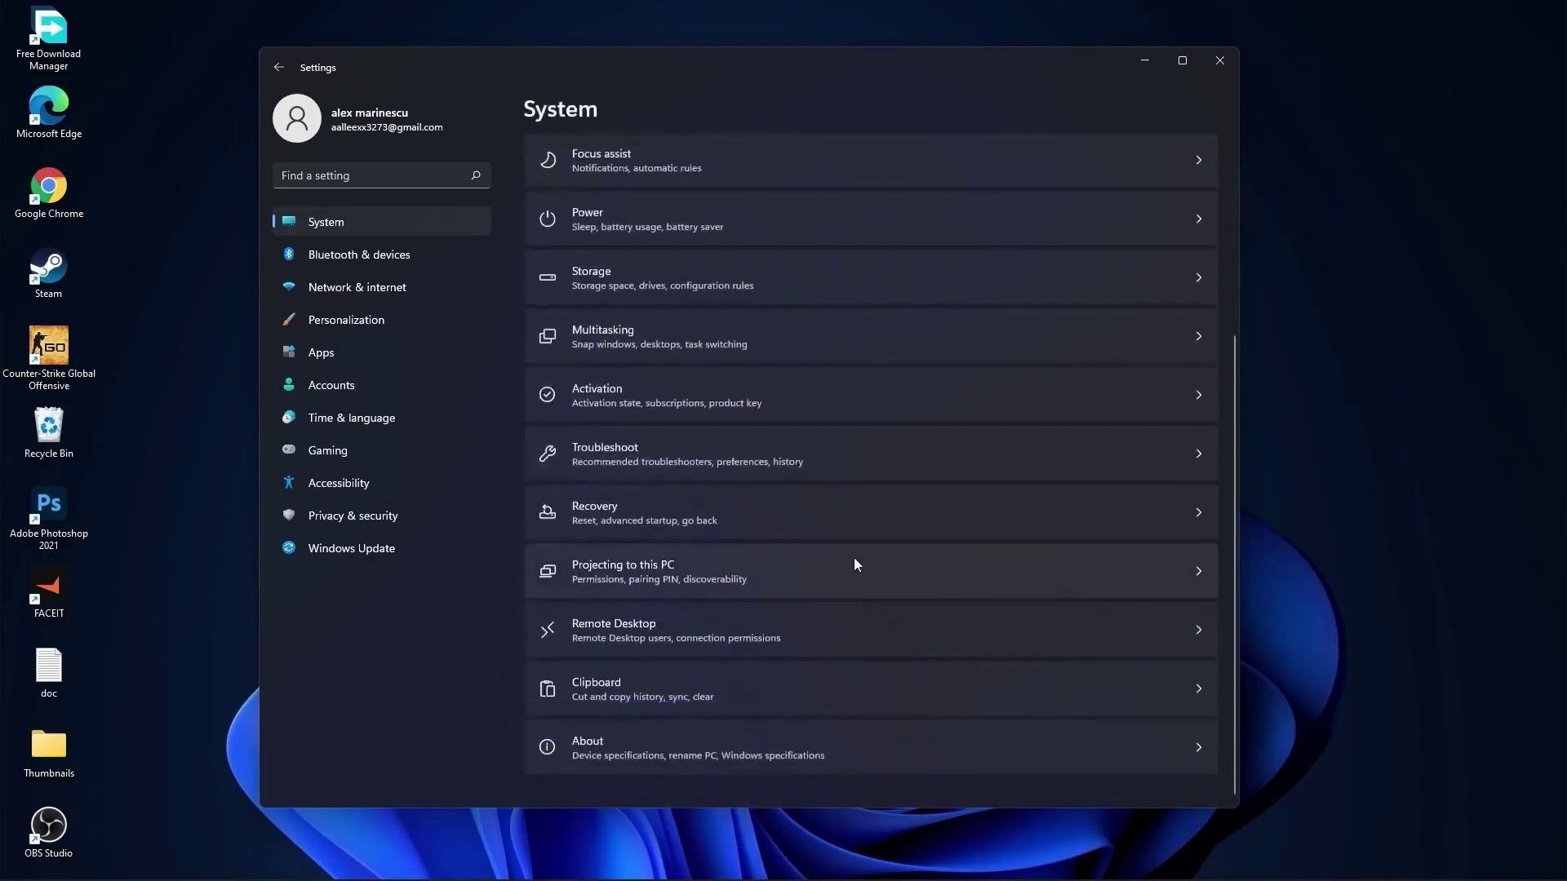
pyautogui.click(615, 631)
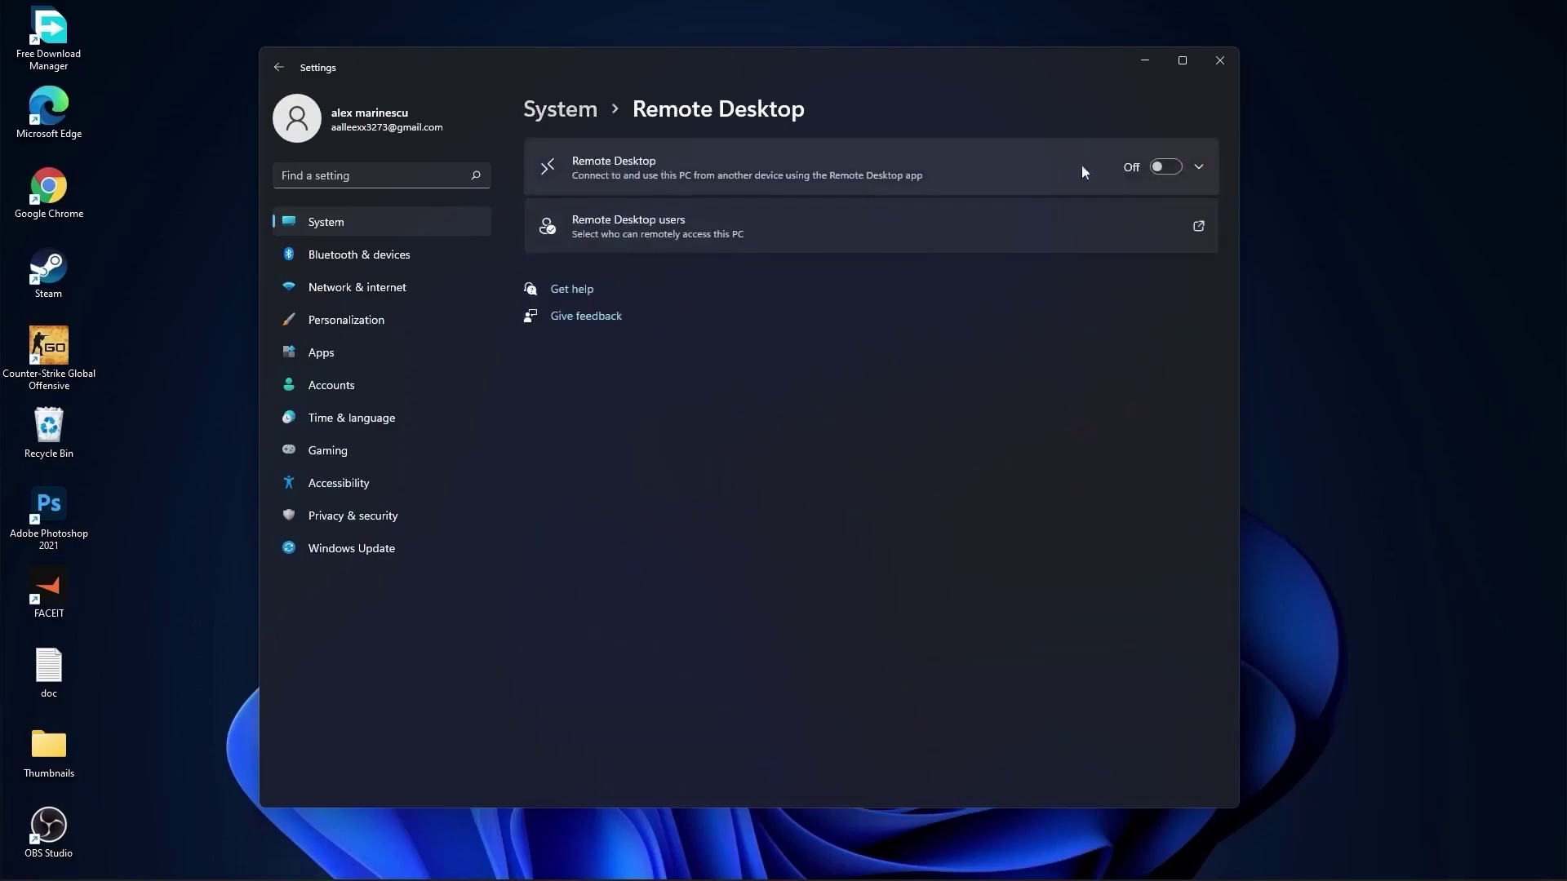
pyautogui.click(560, 110)
pyautogui.scroll(-5, 857, 575)
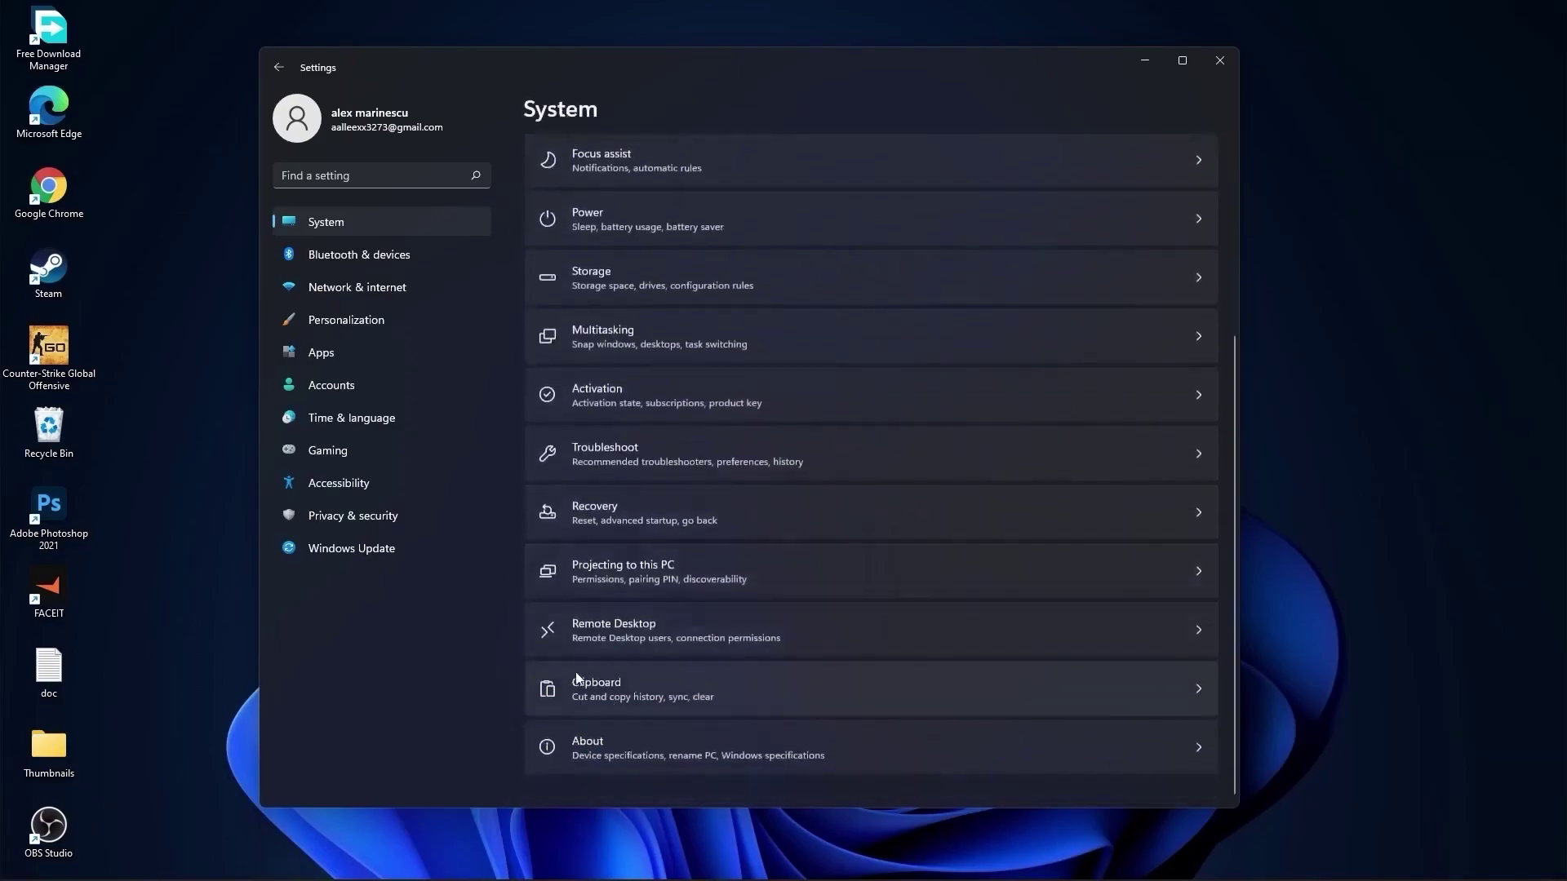
# Confirm Clipboard history is off and move on to Personalization.
pyautogui.click(612, 691)
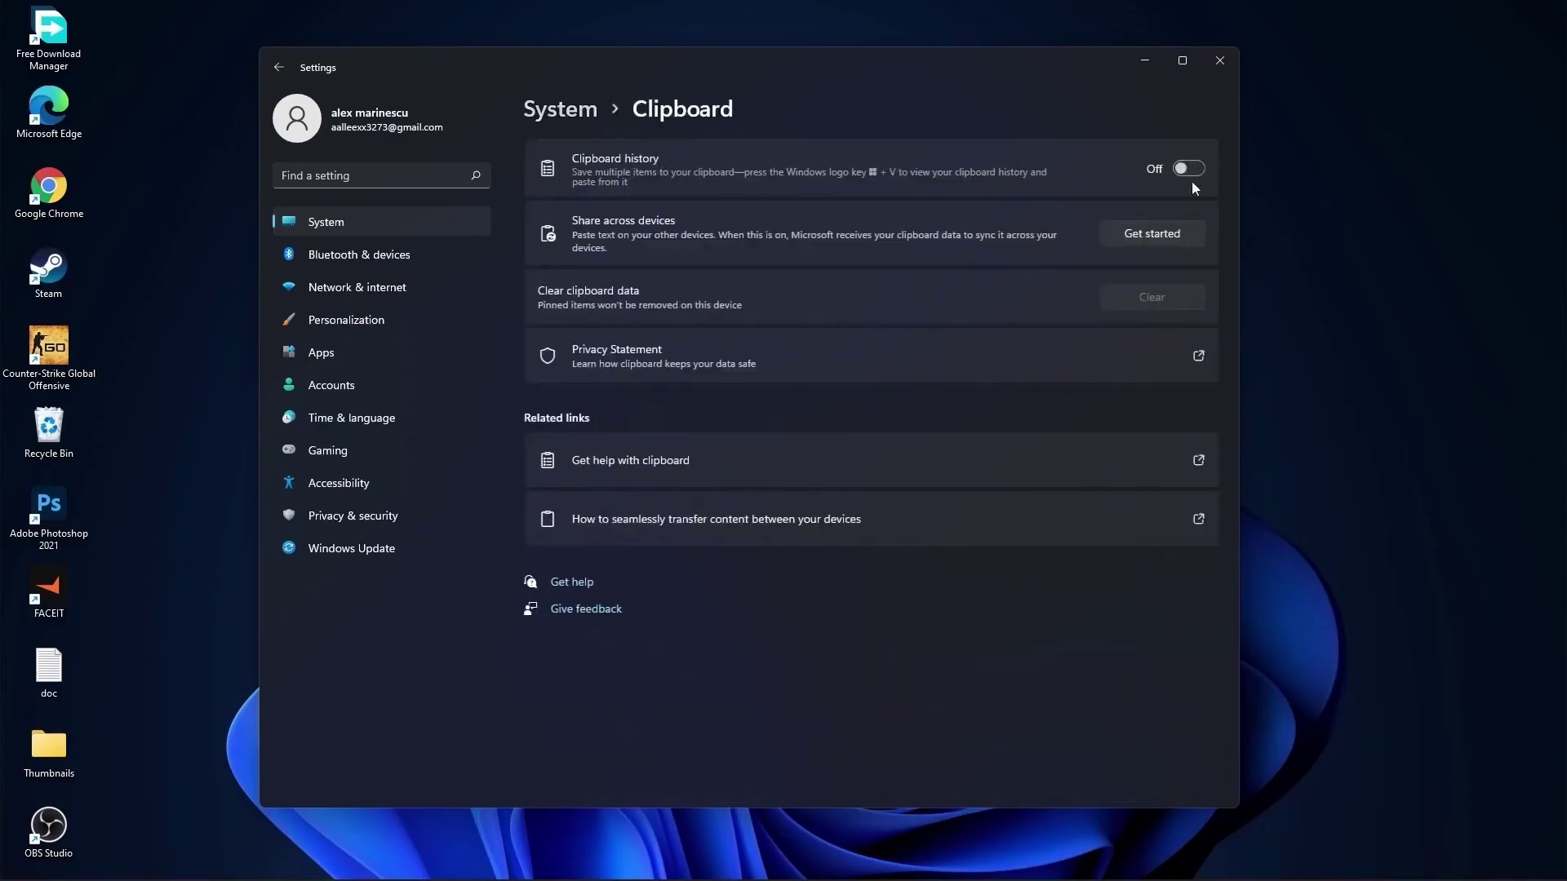
pyautogui.click(559, 108)
pyautogui.click(334, 324)
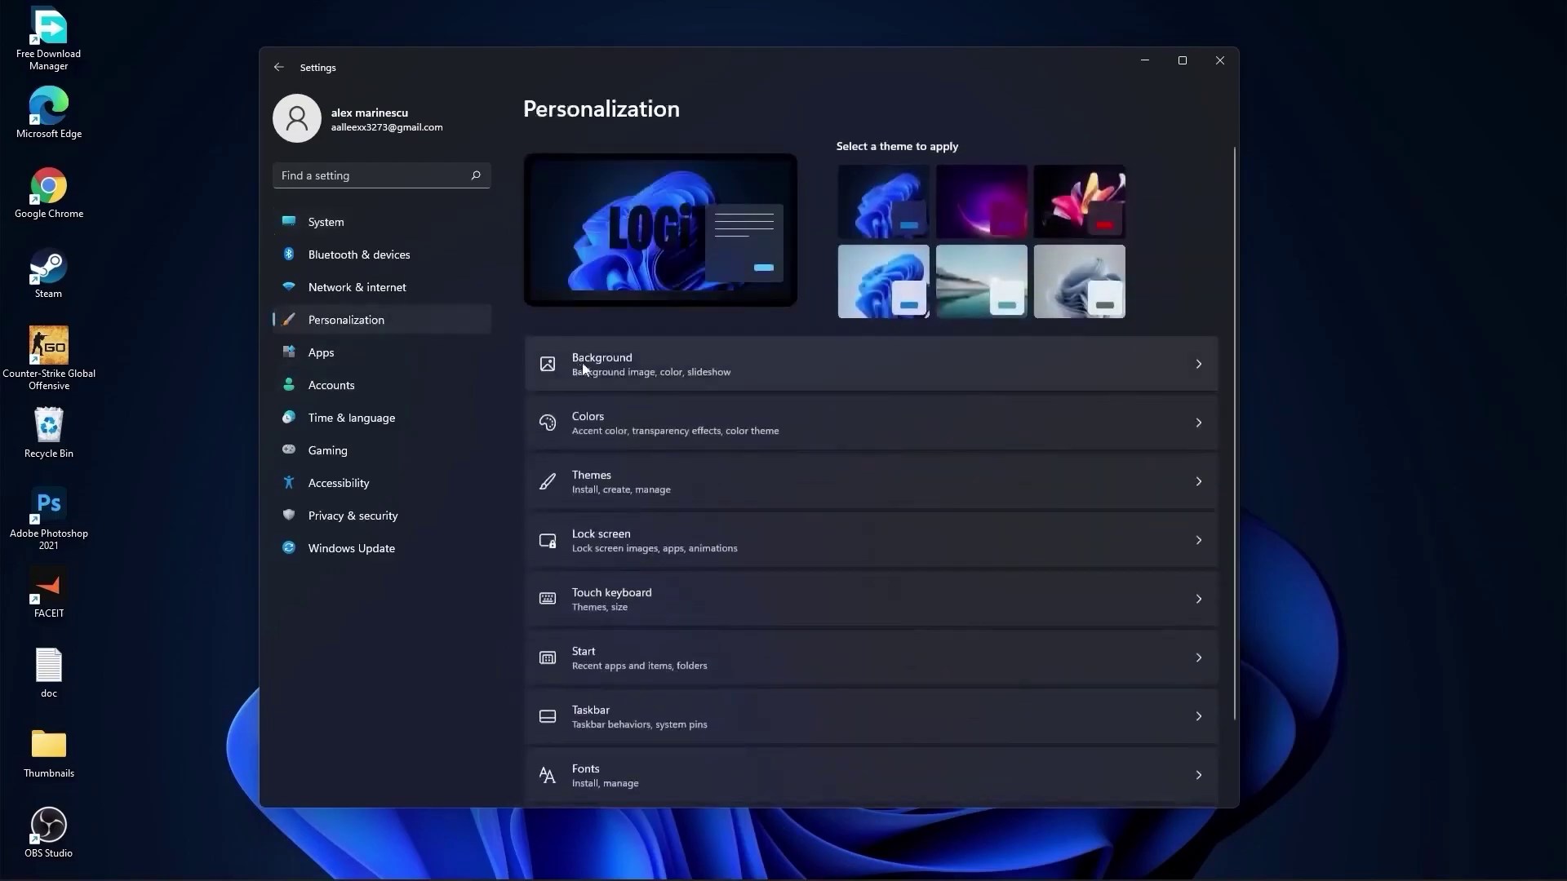
# Keep the desktop background type as Picture in Personalization.
pyautogui.click(581, 353)
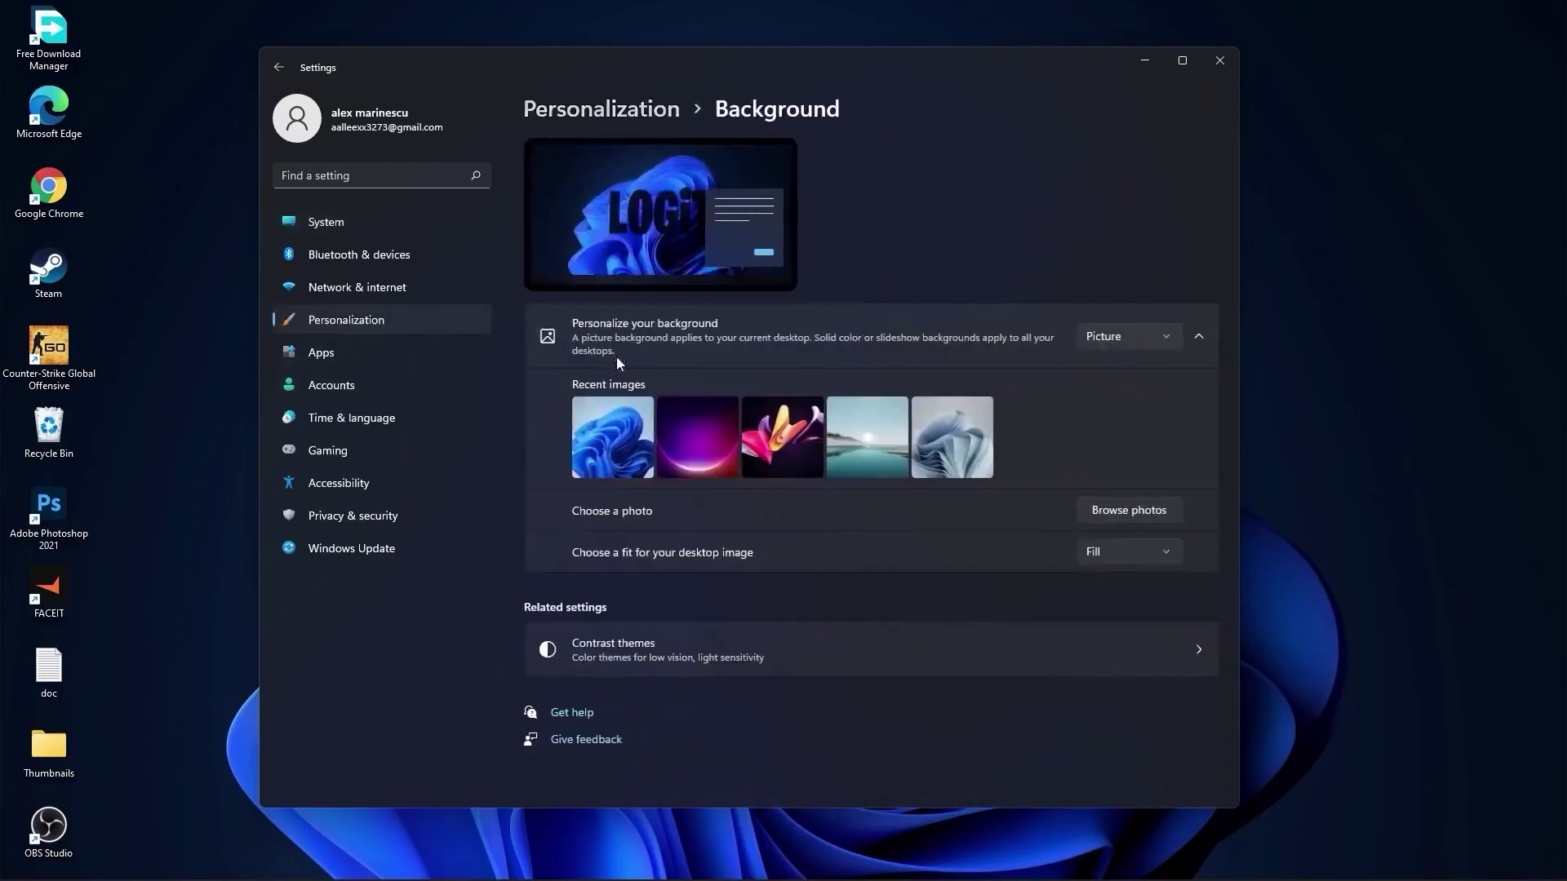
pyautogui.click(1105, 339)
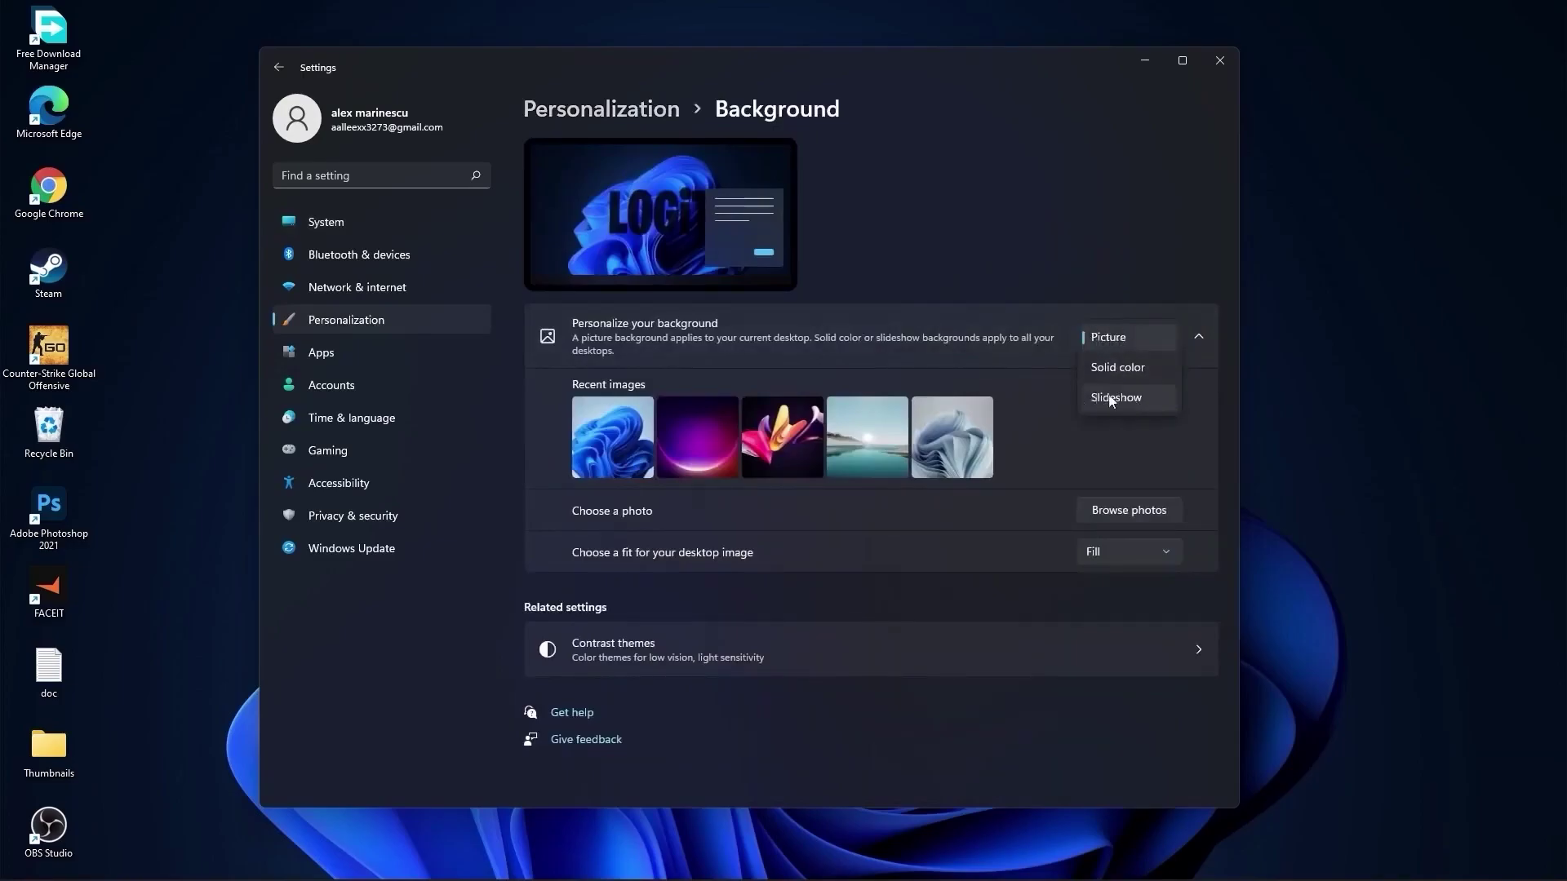
pyautogui.click(1138, 424)
# Bring up the installed apps list and Adobe Photoshop 2021's uninstall options.
pyautogui.click(353, 360)
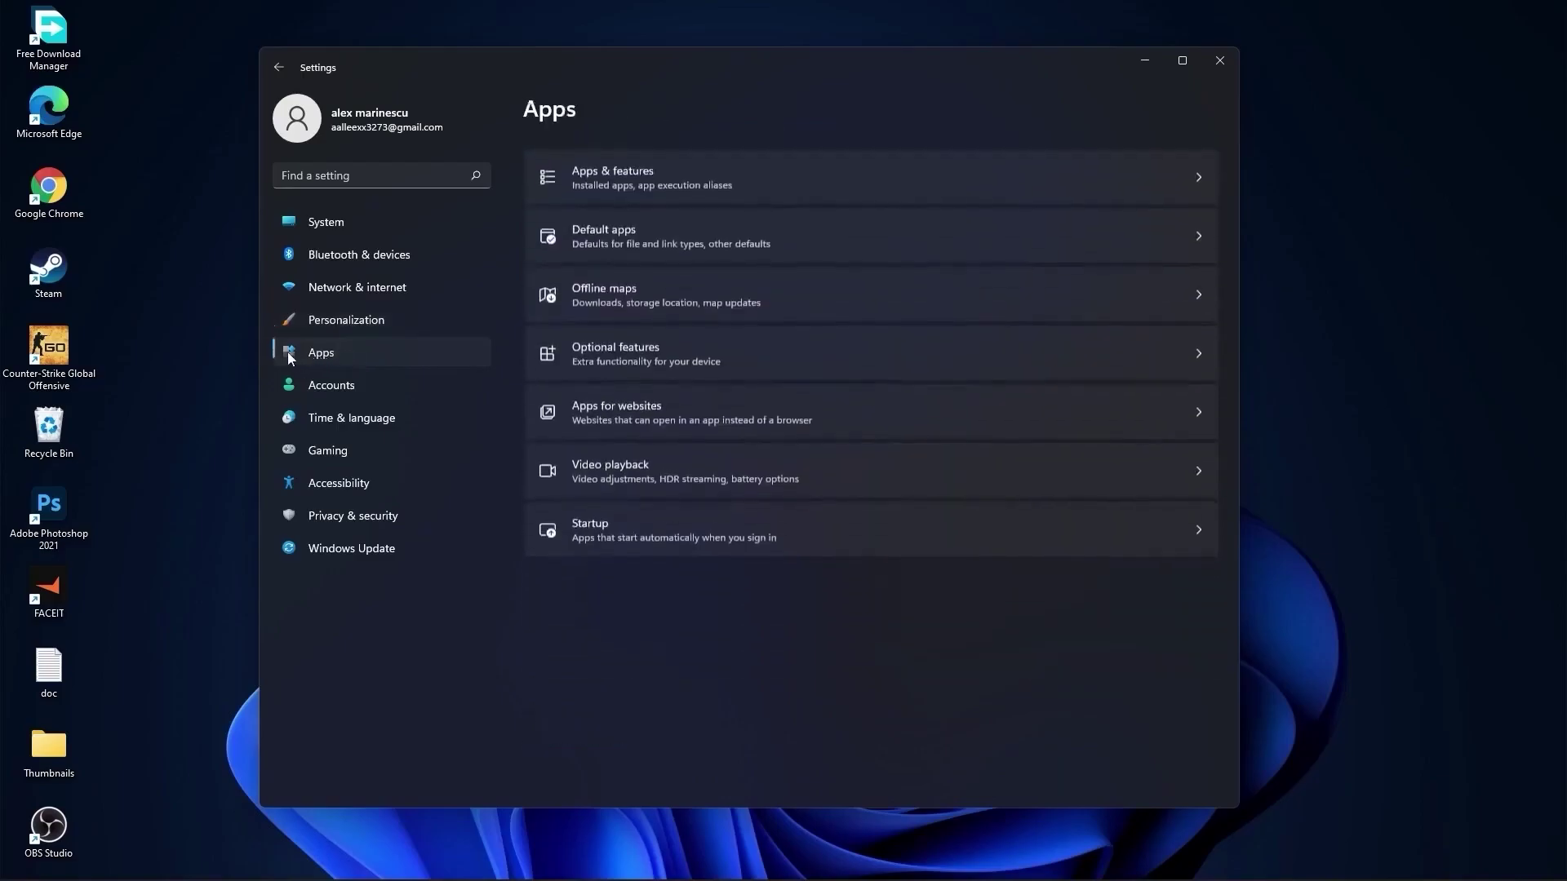
pyautogui.click(645, 169)
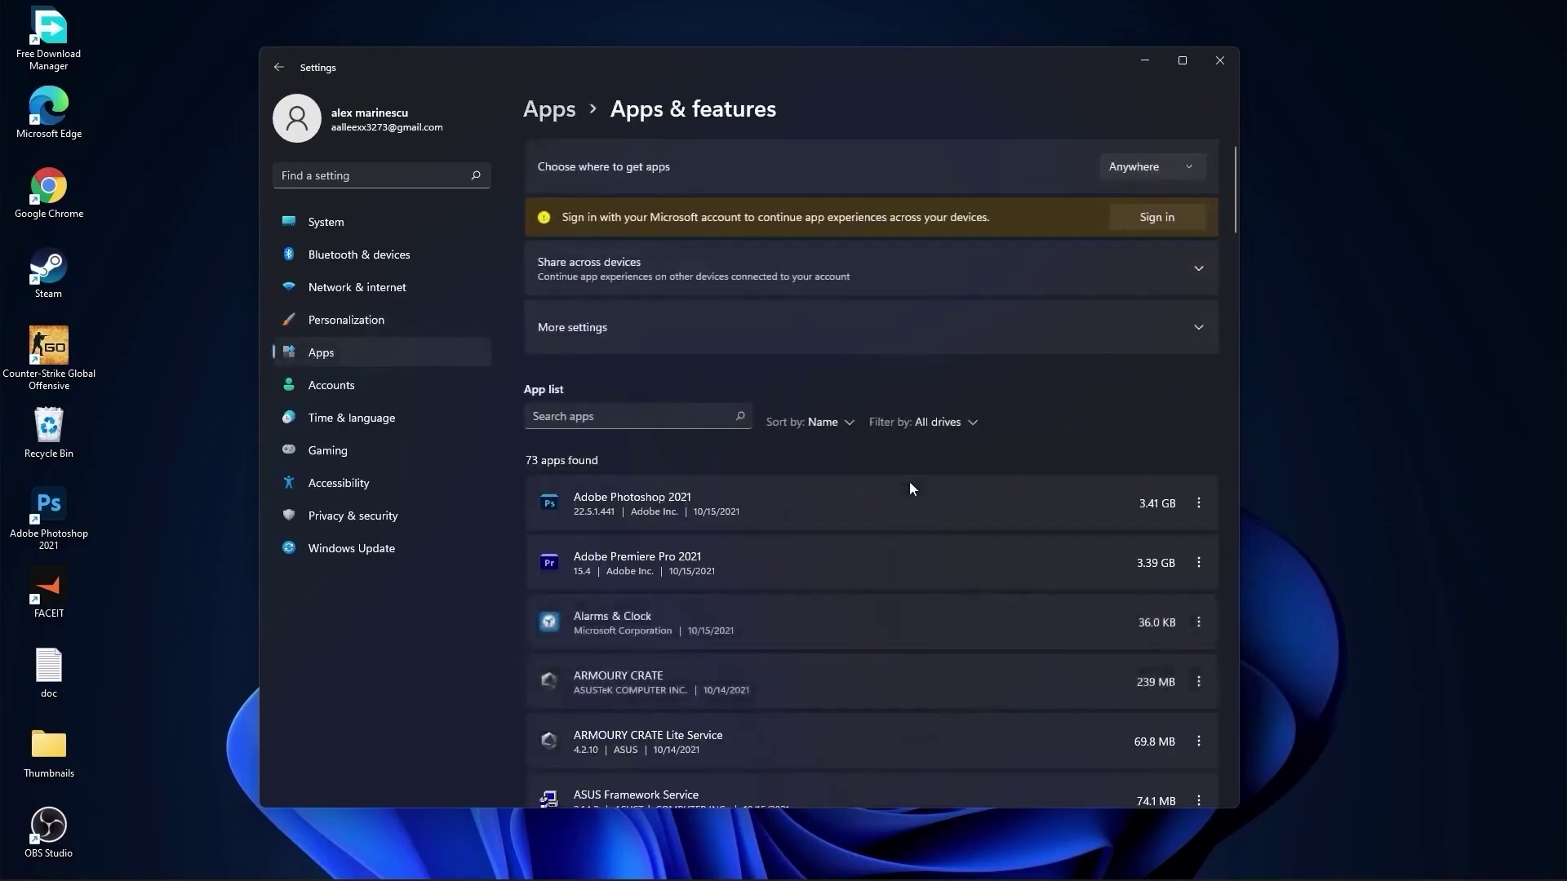
pyautogui.scroll(-2, 909, 527)
pyautogui.scroll(-1, 907, 562)
pyautogui.scroll(2, 906, 573)
pyautogui.scroll(1, 906, 573)
pyautogui.click(1198, 503)
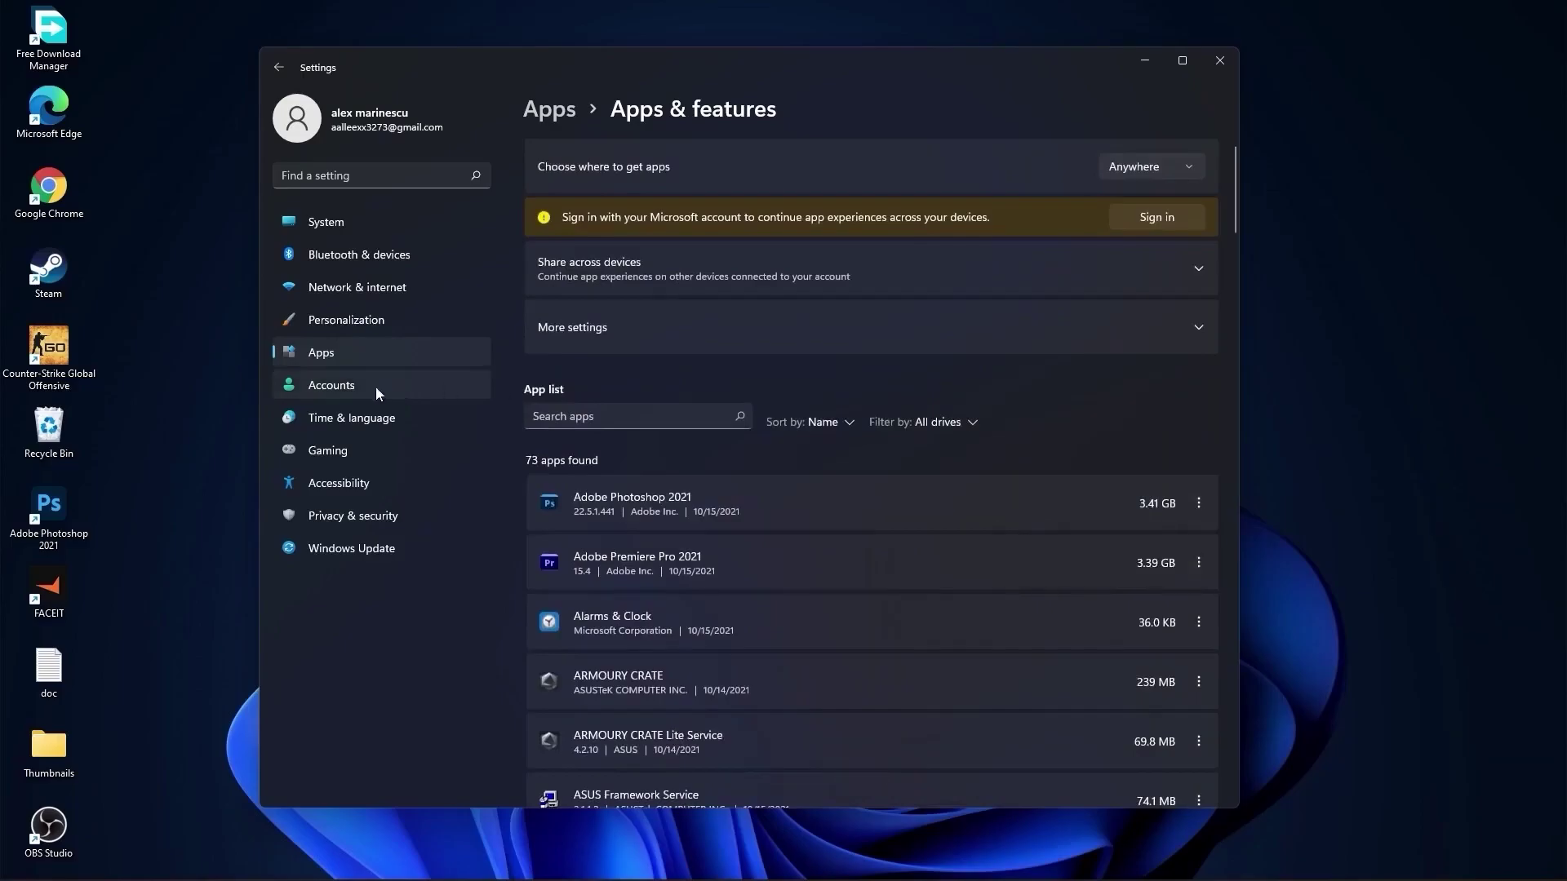
# Stop the controller button from opening Xbox Game Bar.
pyautogui.click(321, 451)
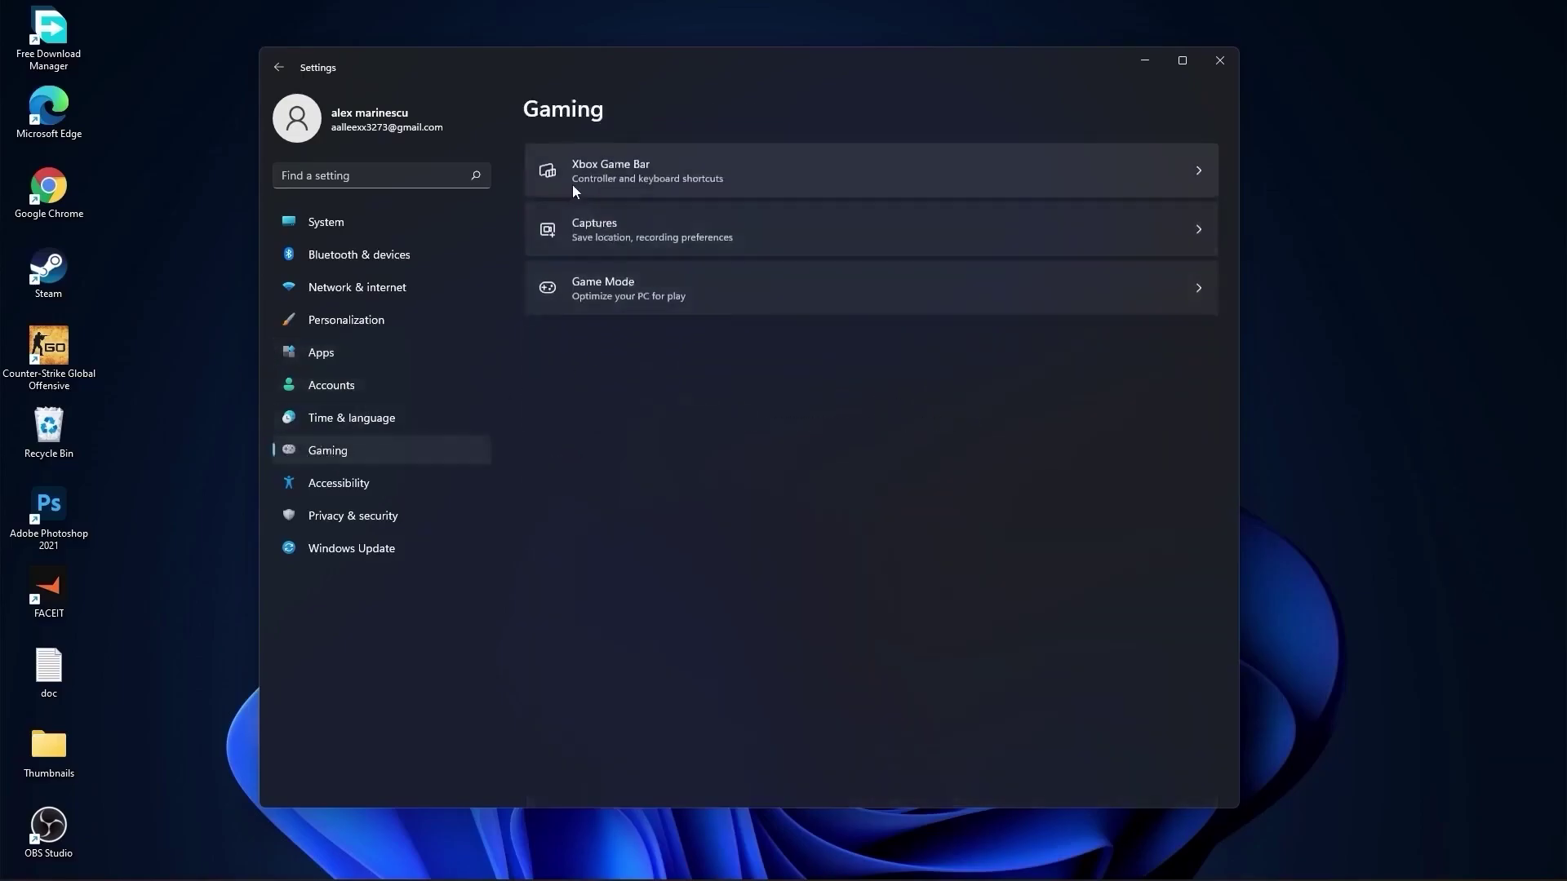
pyautogui.click(664, 163)
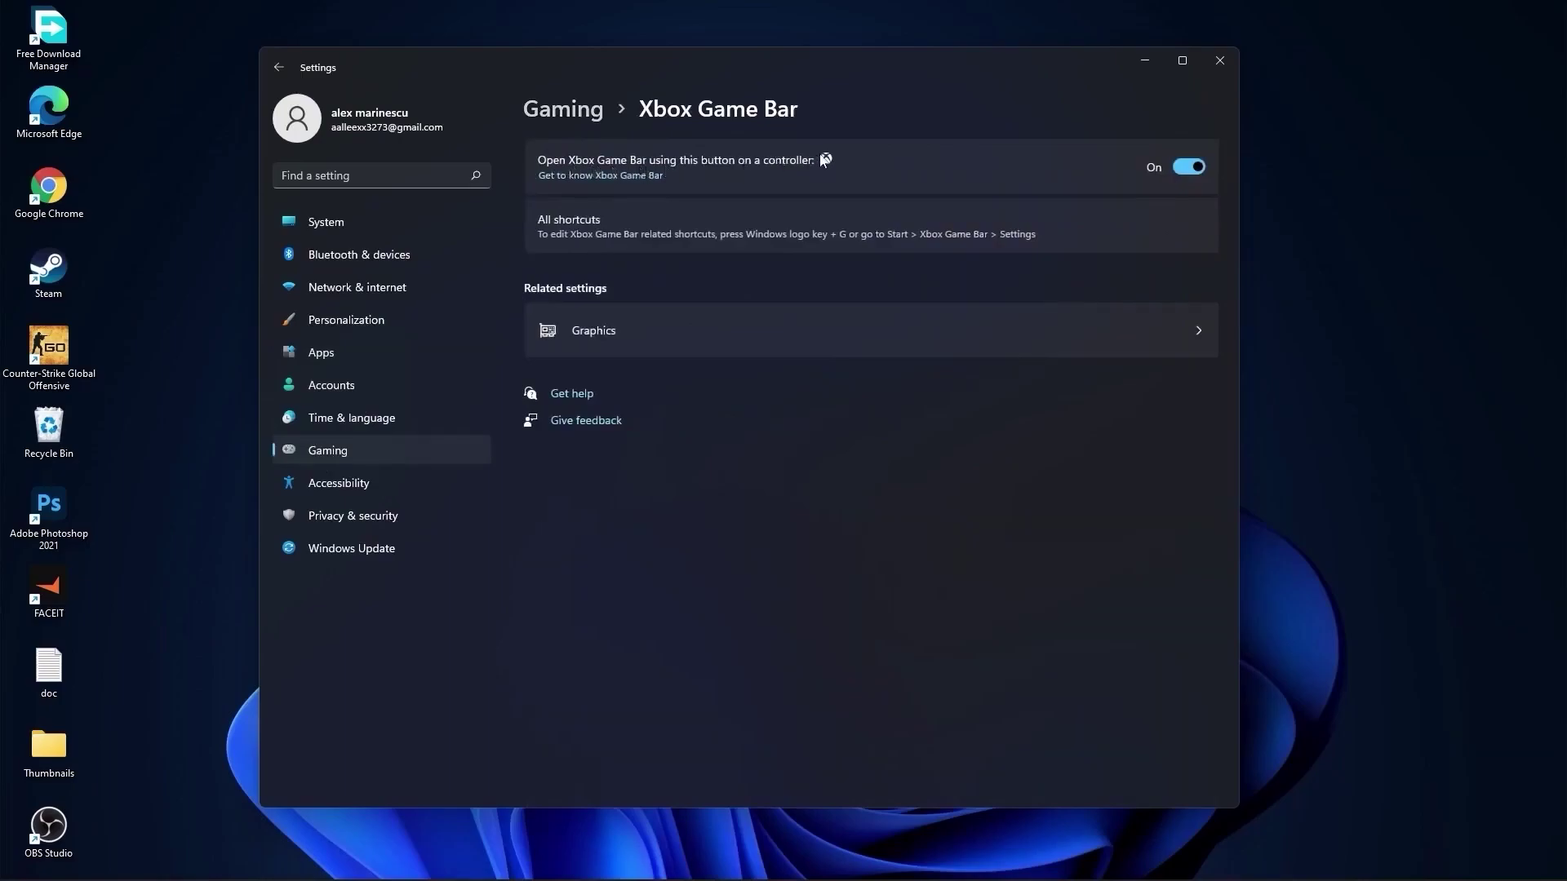
pyautogui.click(1189, 166)
pyautogui.click(566, 111)
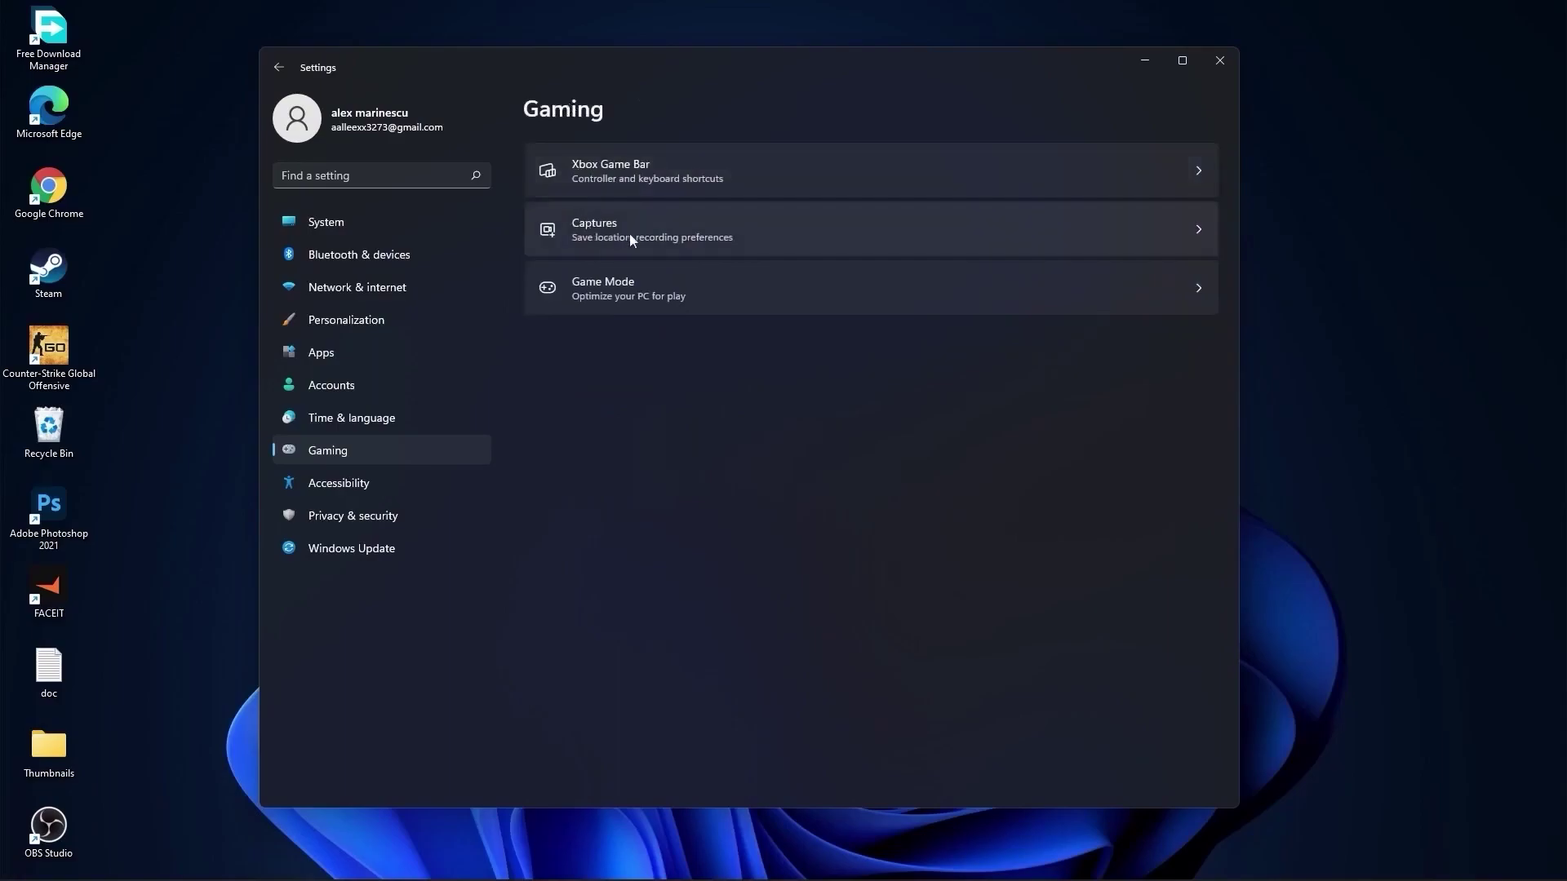
# Turn off audio and mouse-cursor capture in game recordings and confirm Game Mode stays on.
pyautogui.click(590, 238)
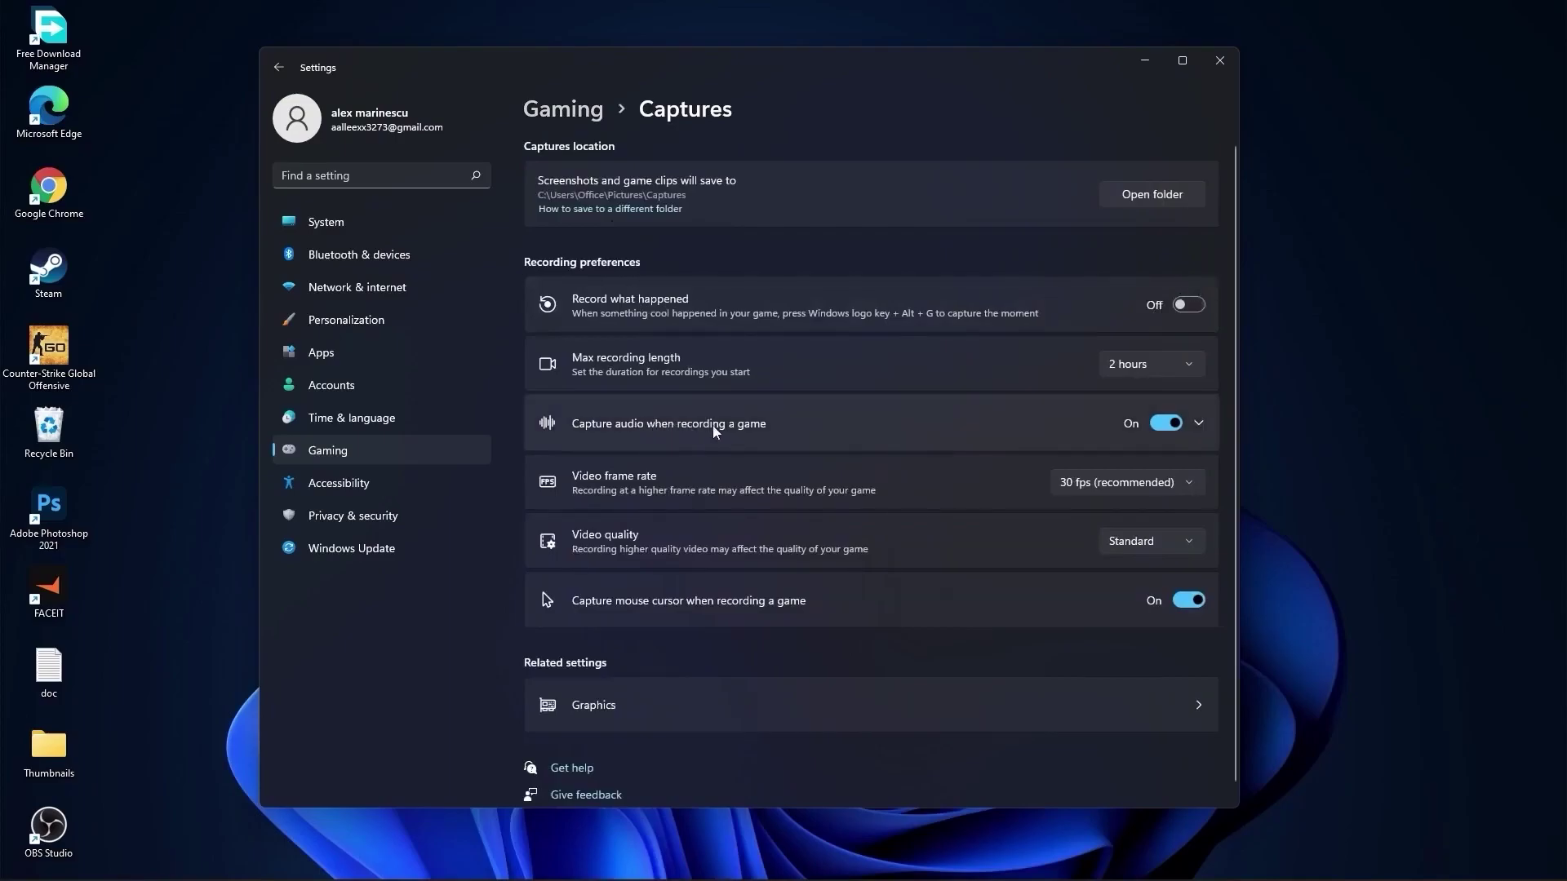
pyautogui.click(1179, 423)
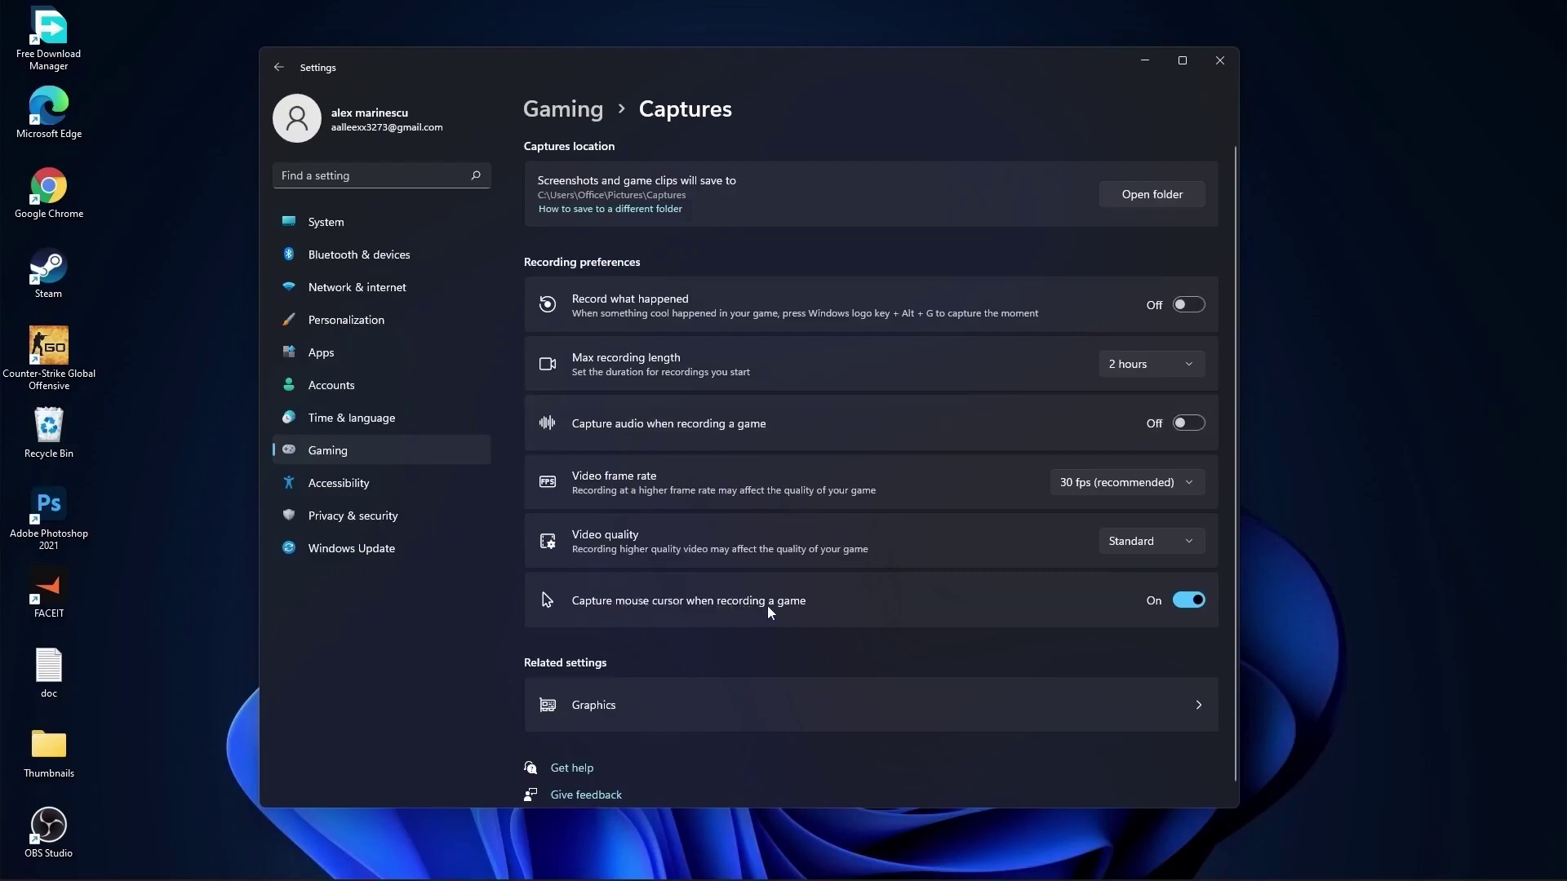
pyautogui.click(1182, 603)
pyautogui.click(563, 109)
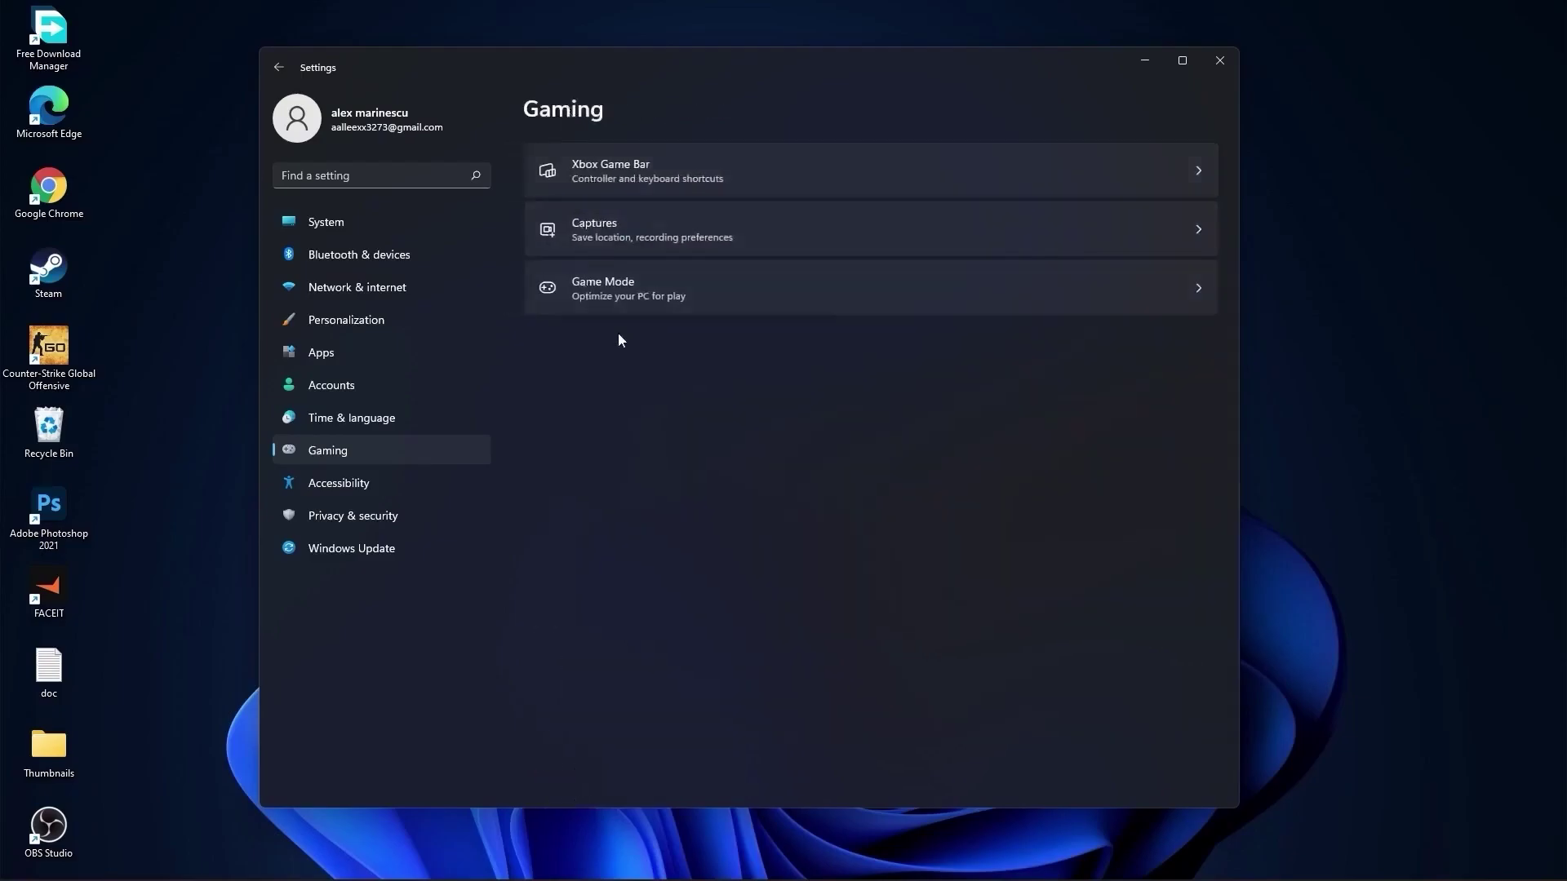
pyautogui.click(621, 290)
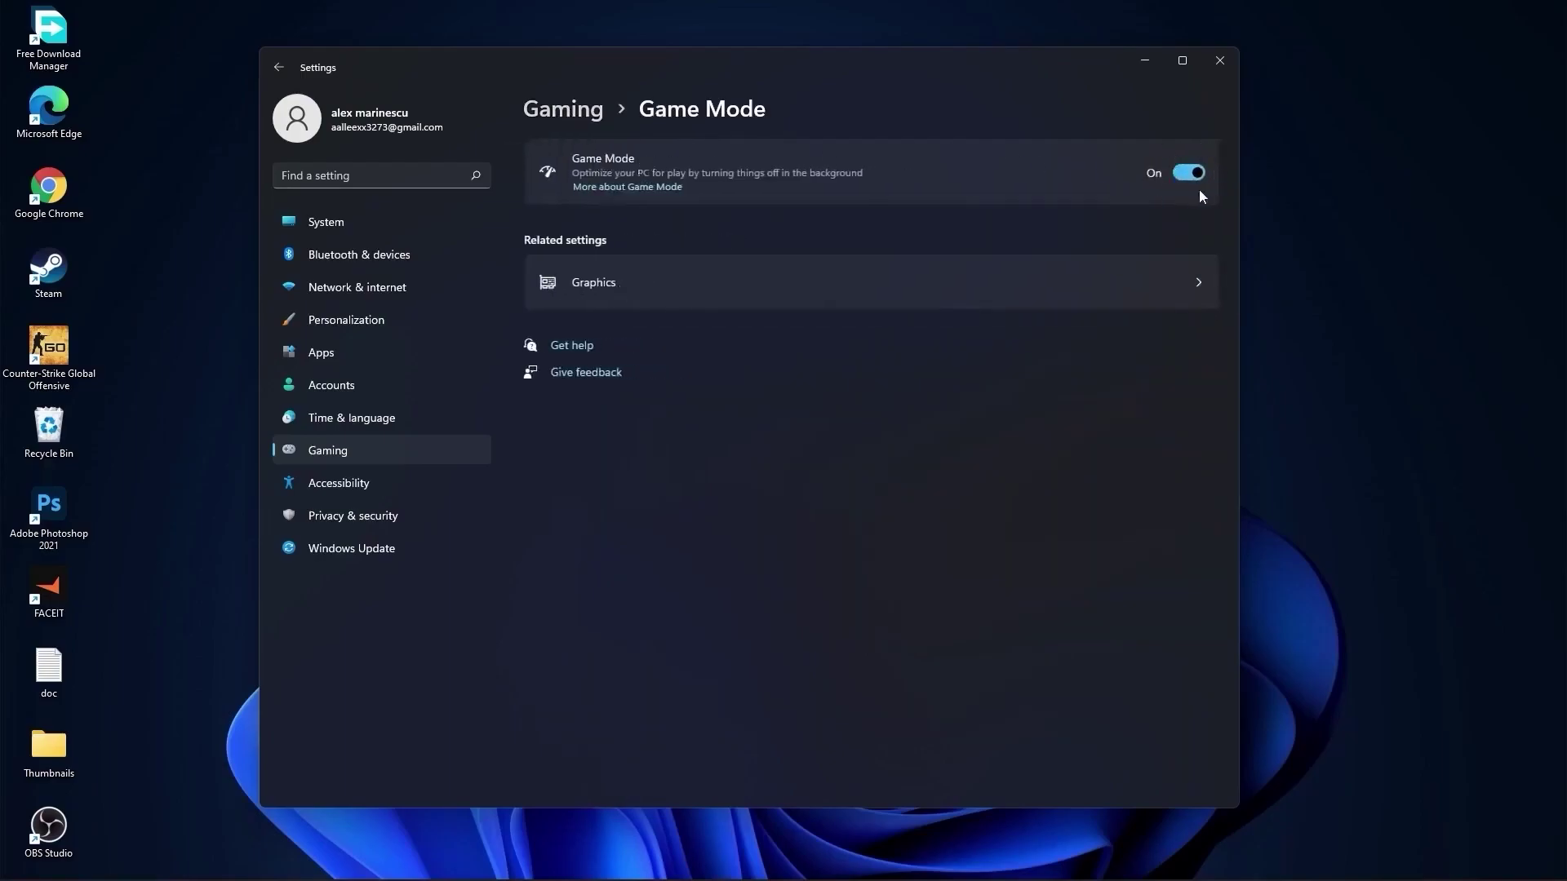
pyautogui.hotkey('alt', 'Left')
# Review the General, Speech and Inking & typing privacy permission pages.
pyautogui.click(389, 521)
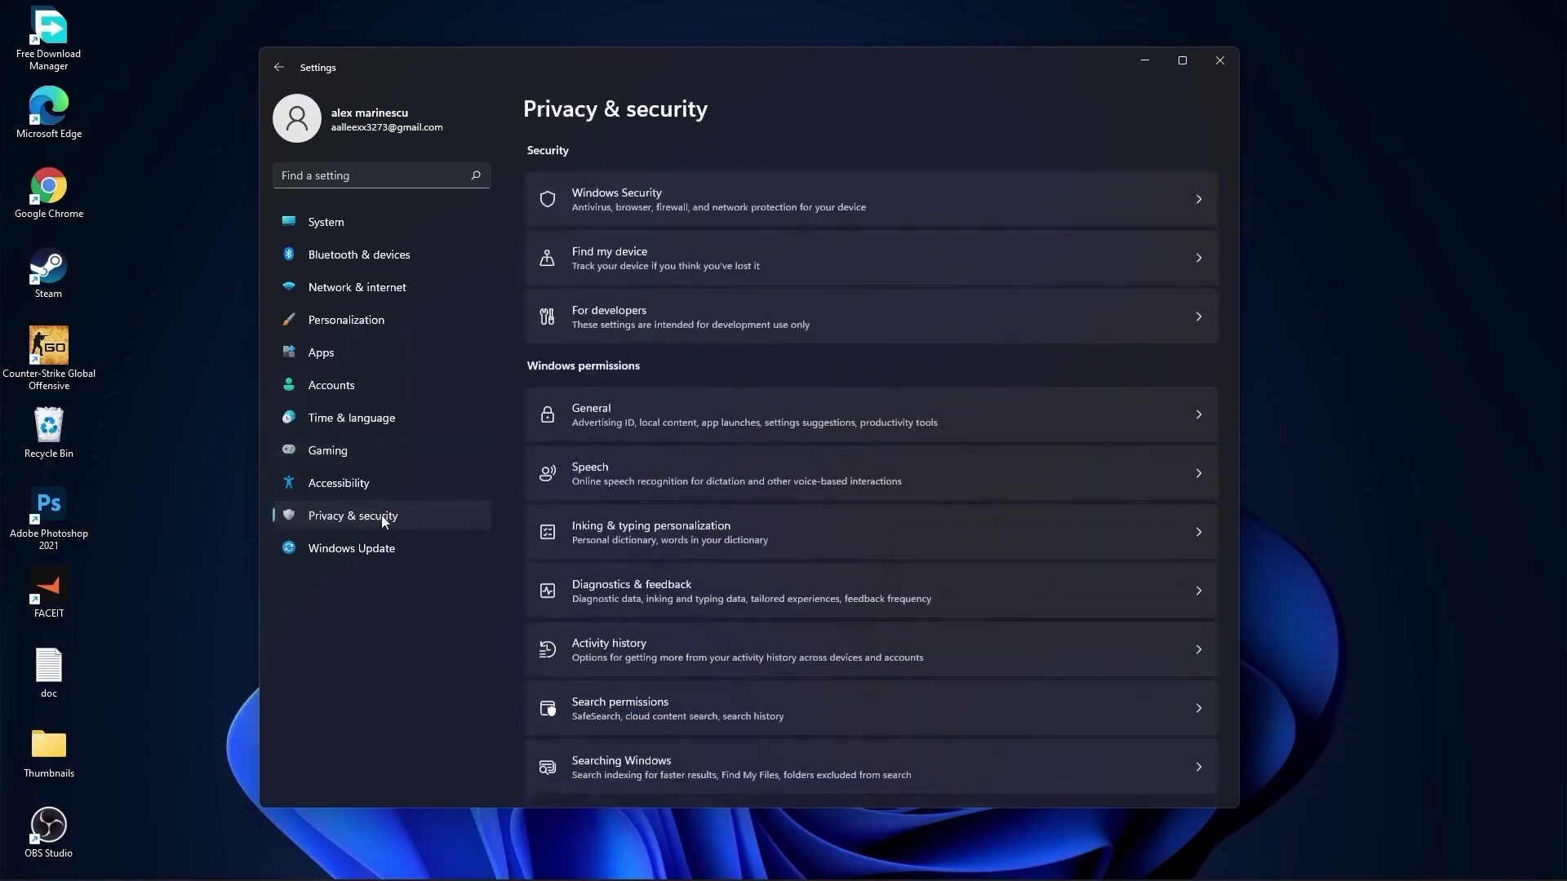
pyautogui.click(619, 412)
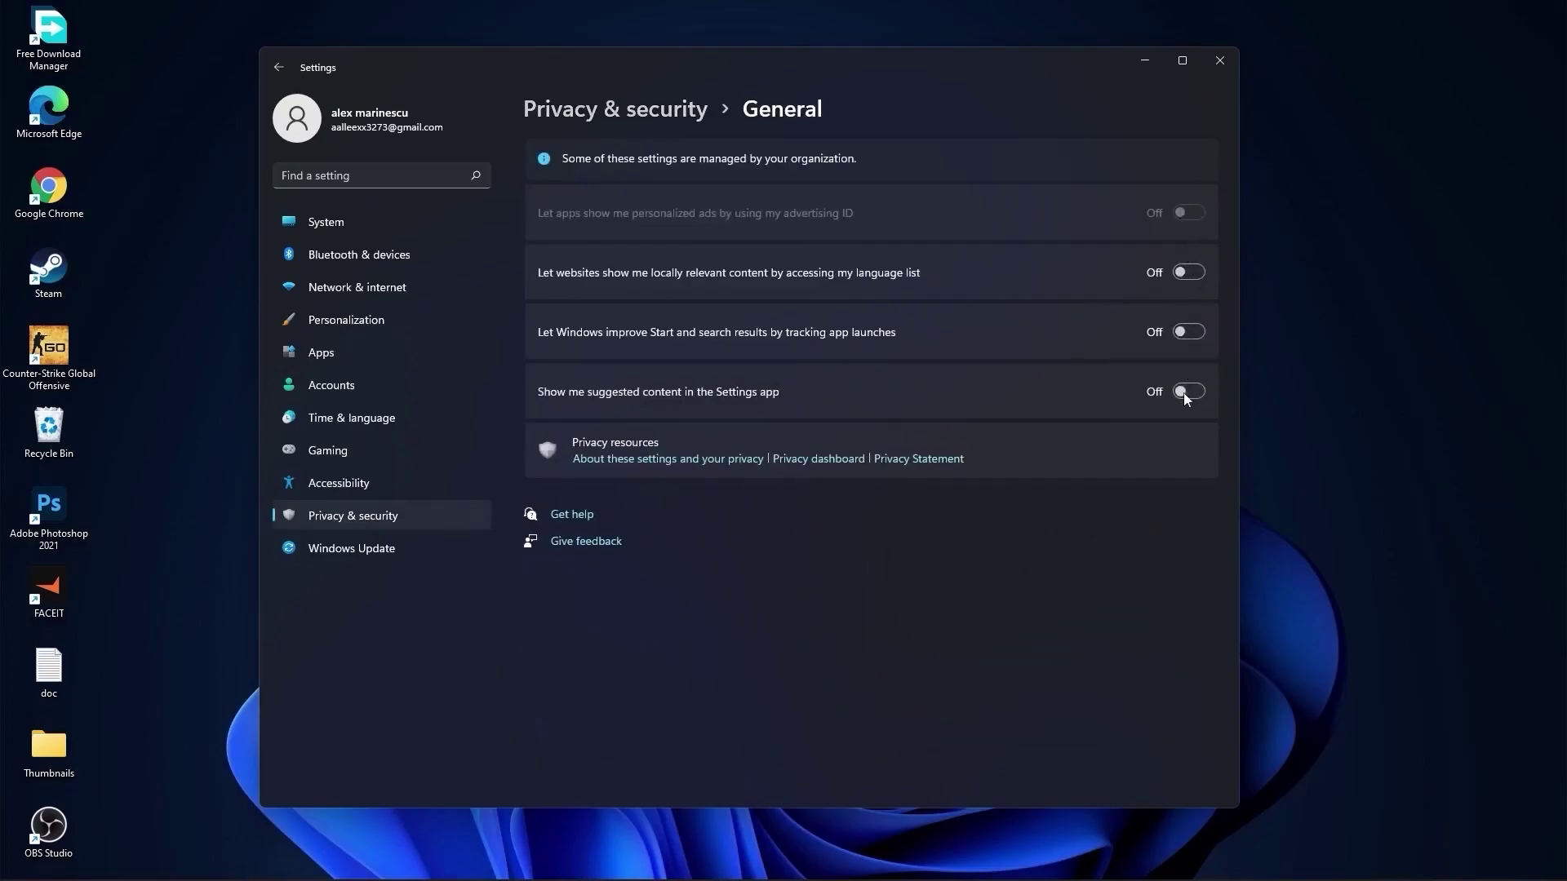
pyautogui.click(648, 119)
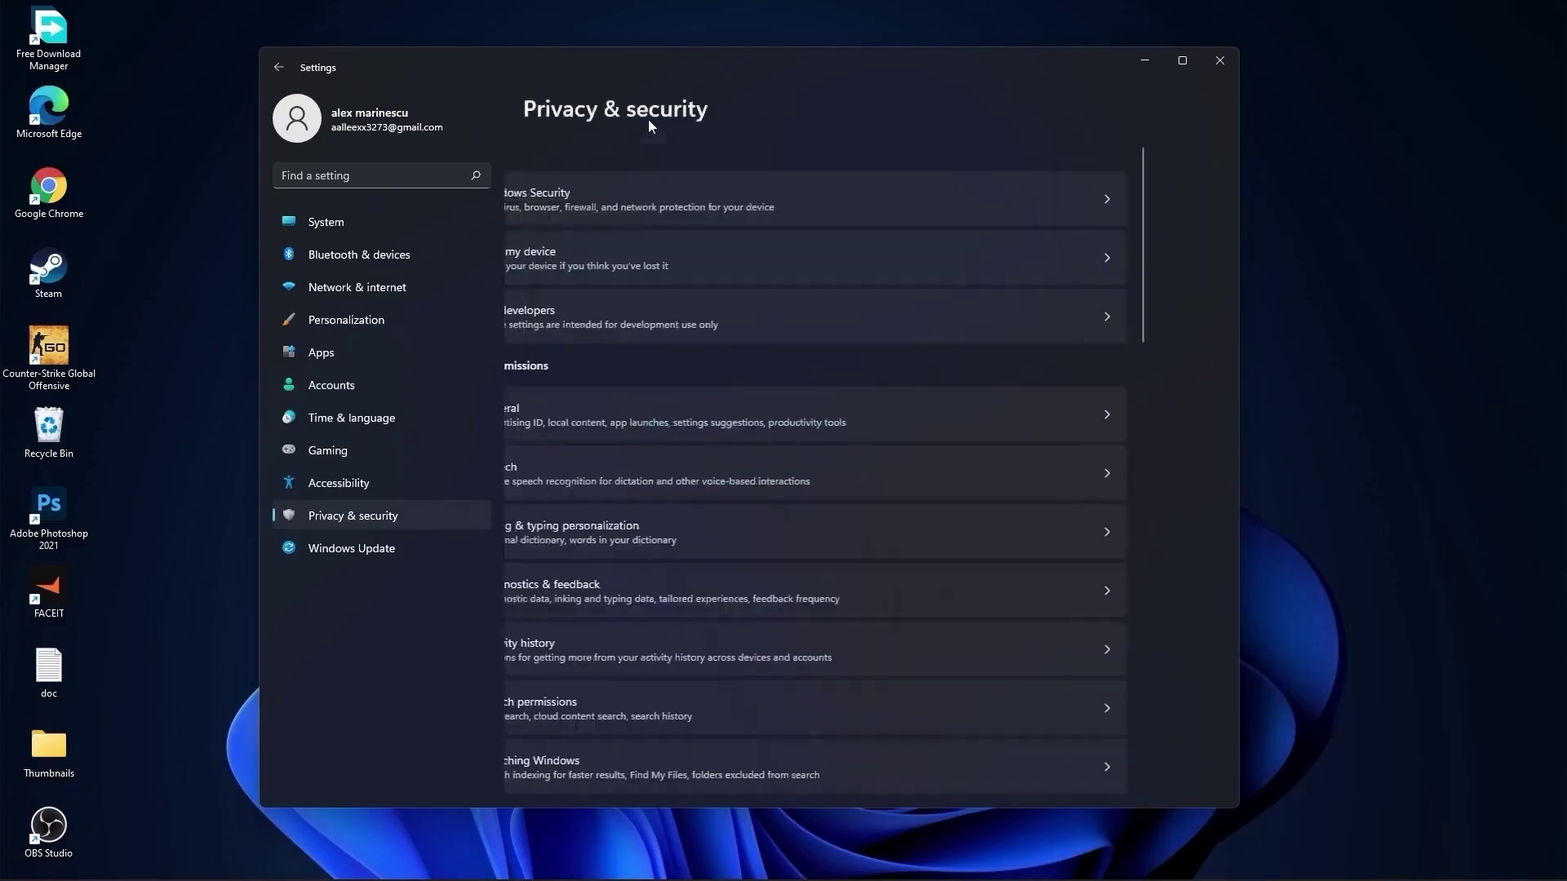
pyautogui.click(631, 470)
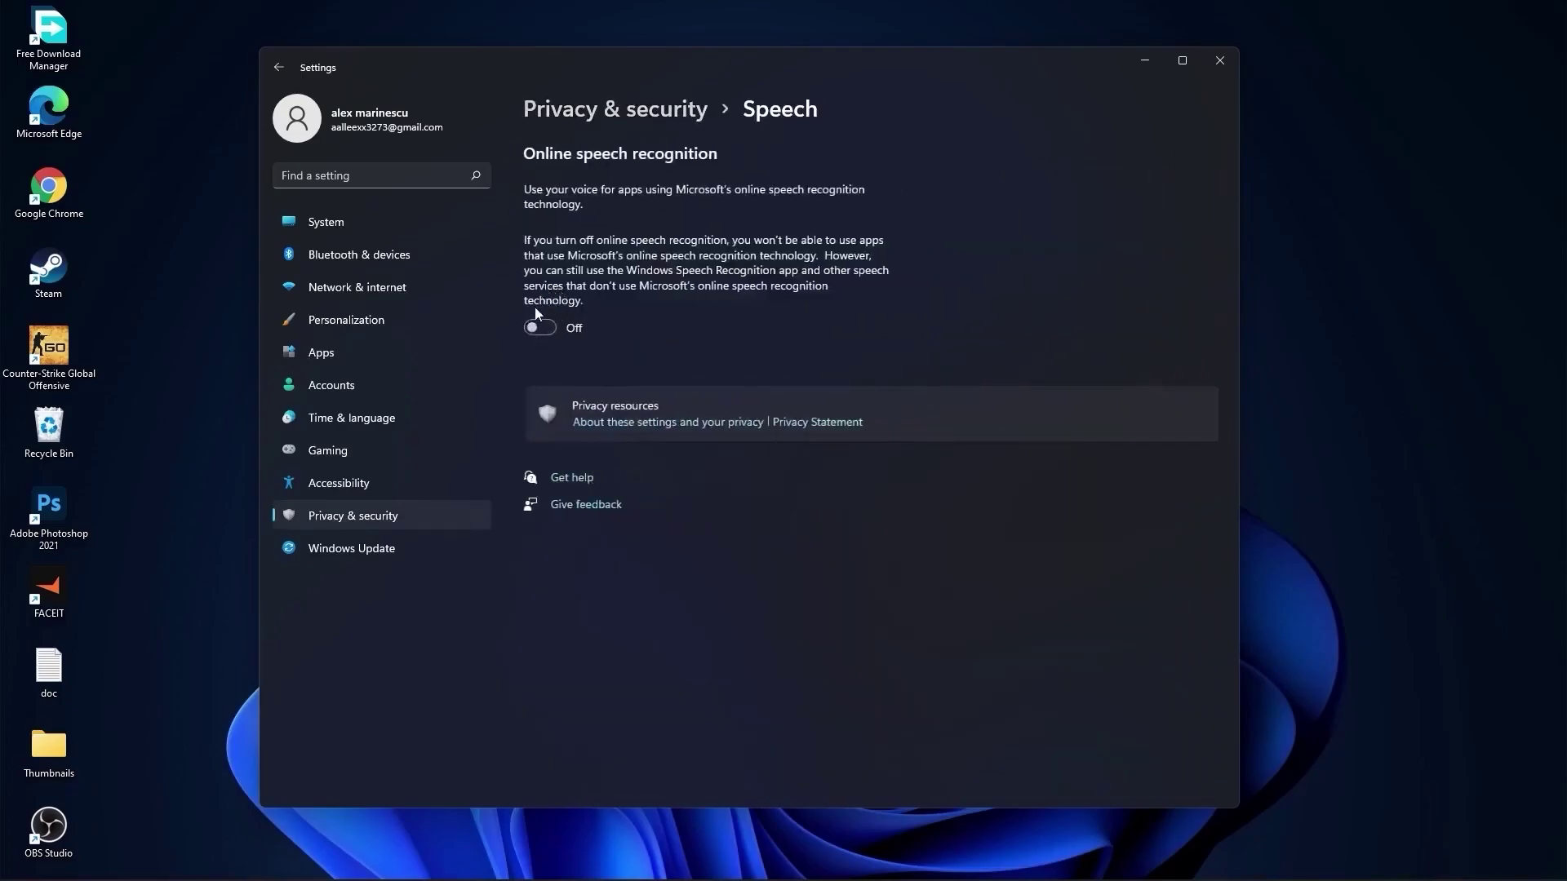
pyautogui.click(631, 111)
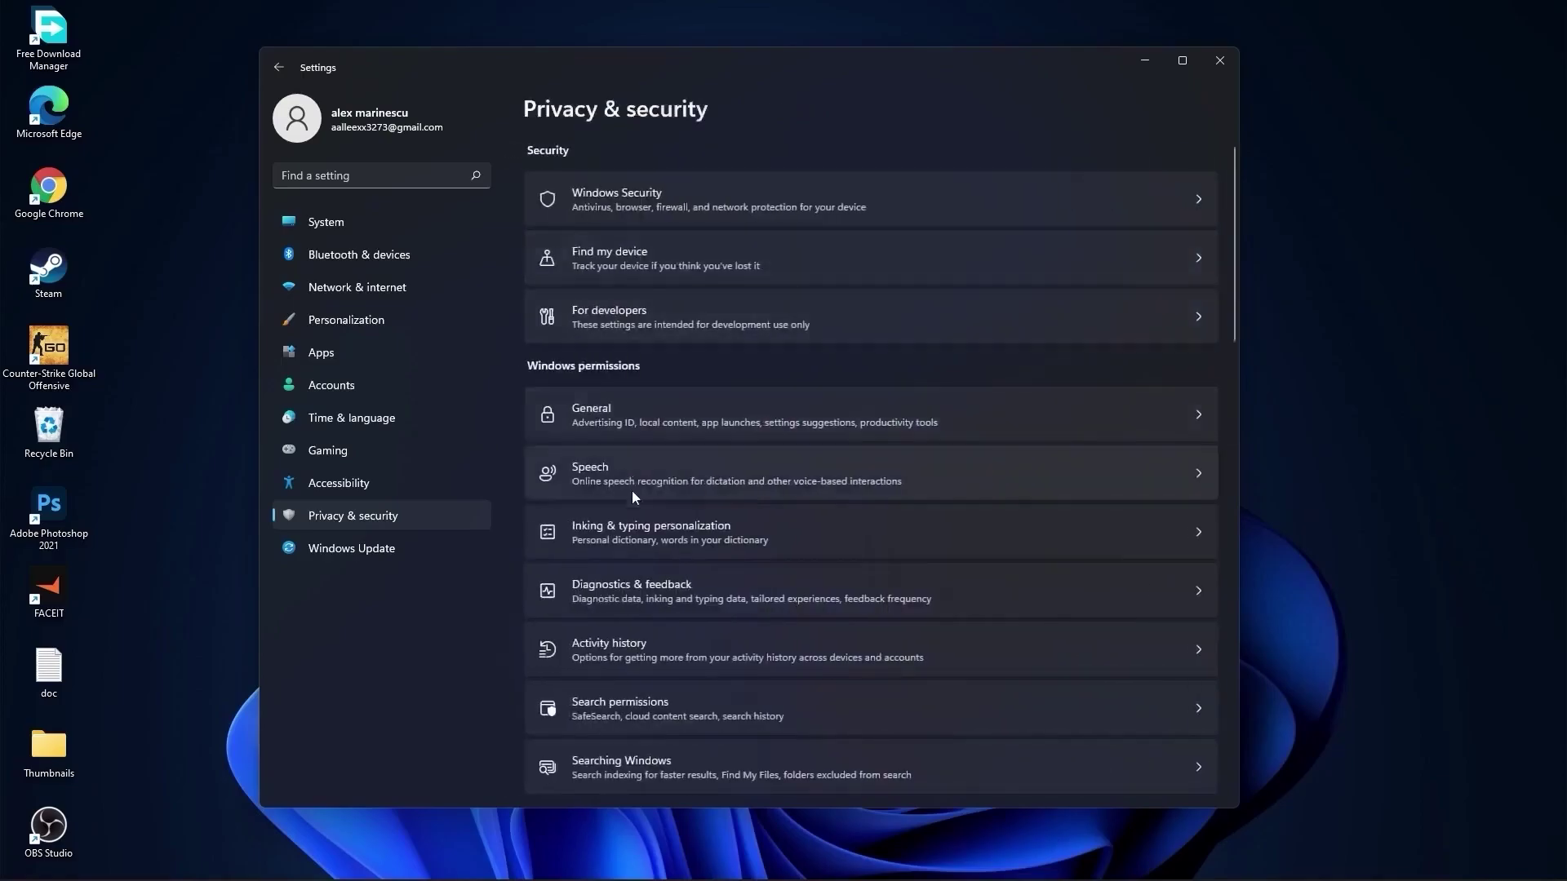
pyautogui.click(712, 535)
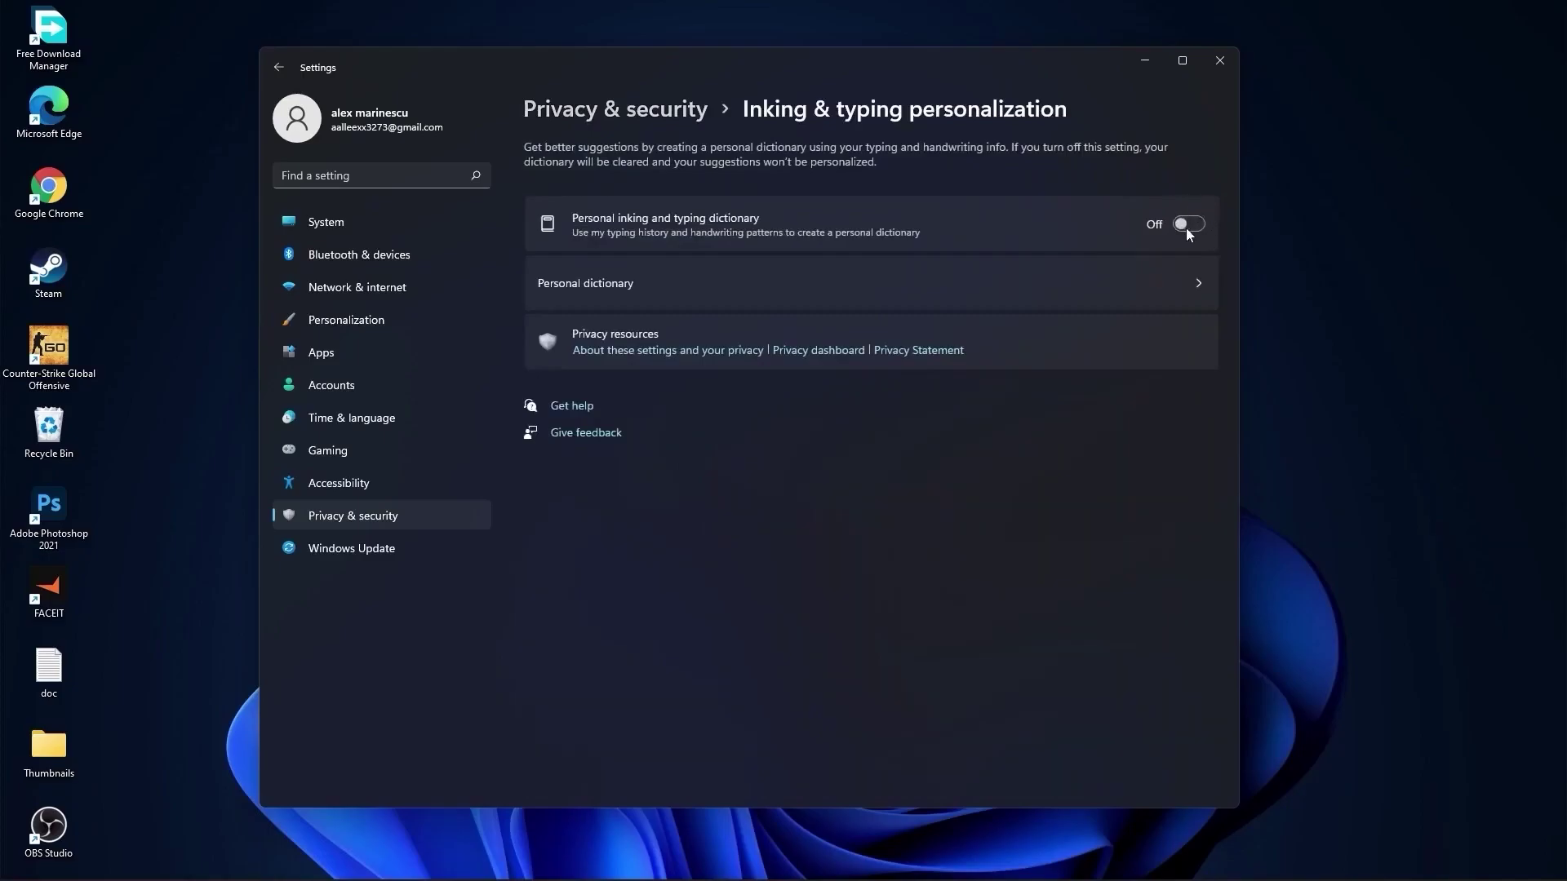
pyautogui.click(631, 111)
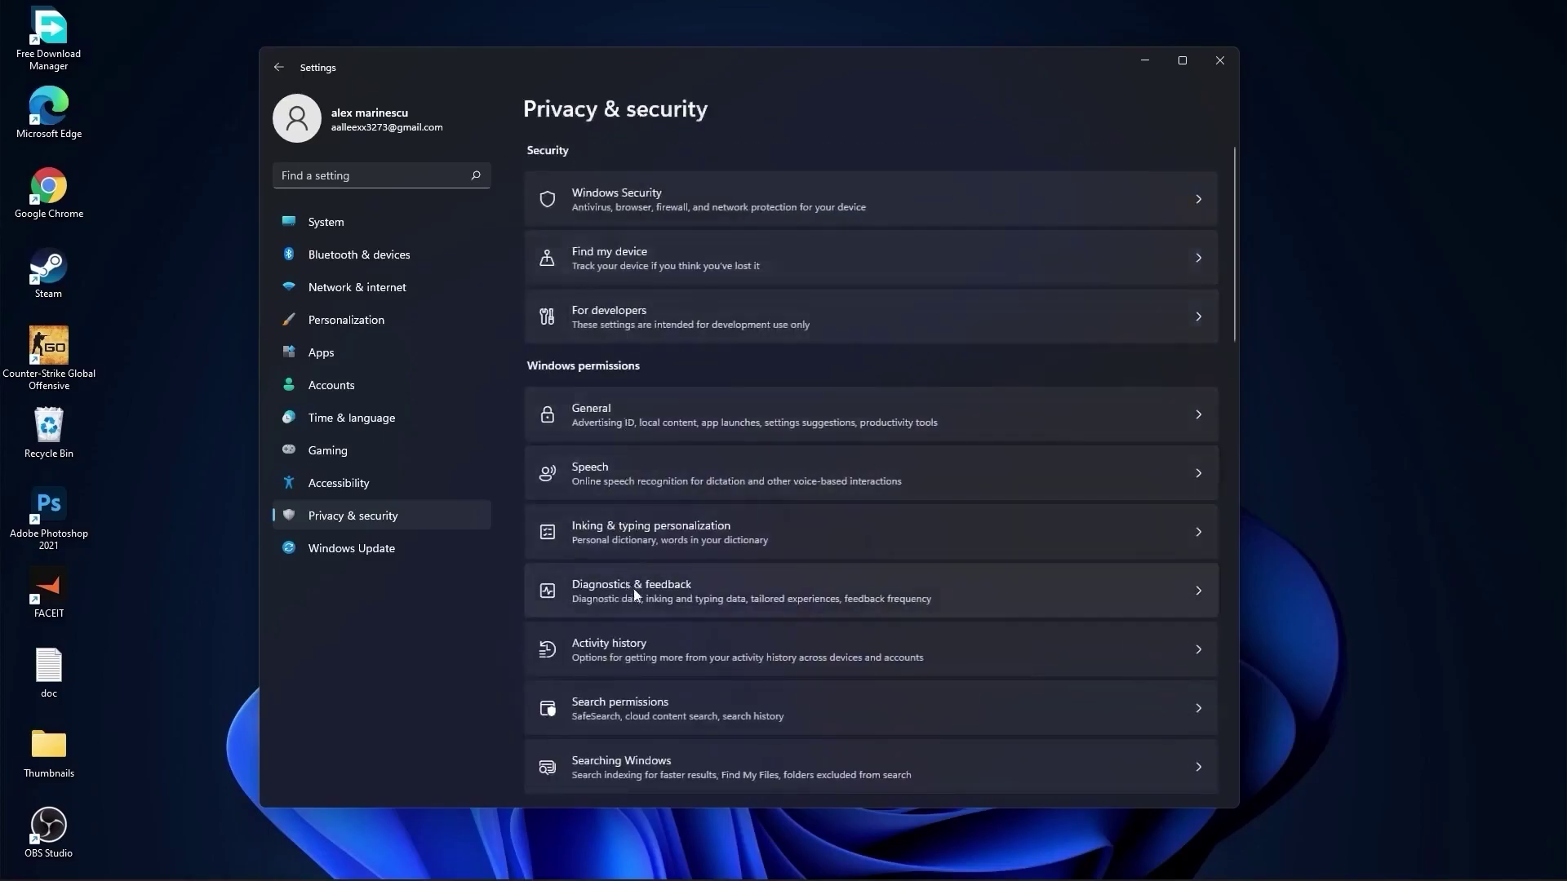
# Review Diagnostics, Activity history and Searching Windows, then bring up Windows search for Task Manager.
pyautogui.click(666, 601)
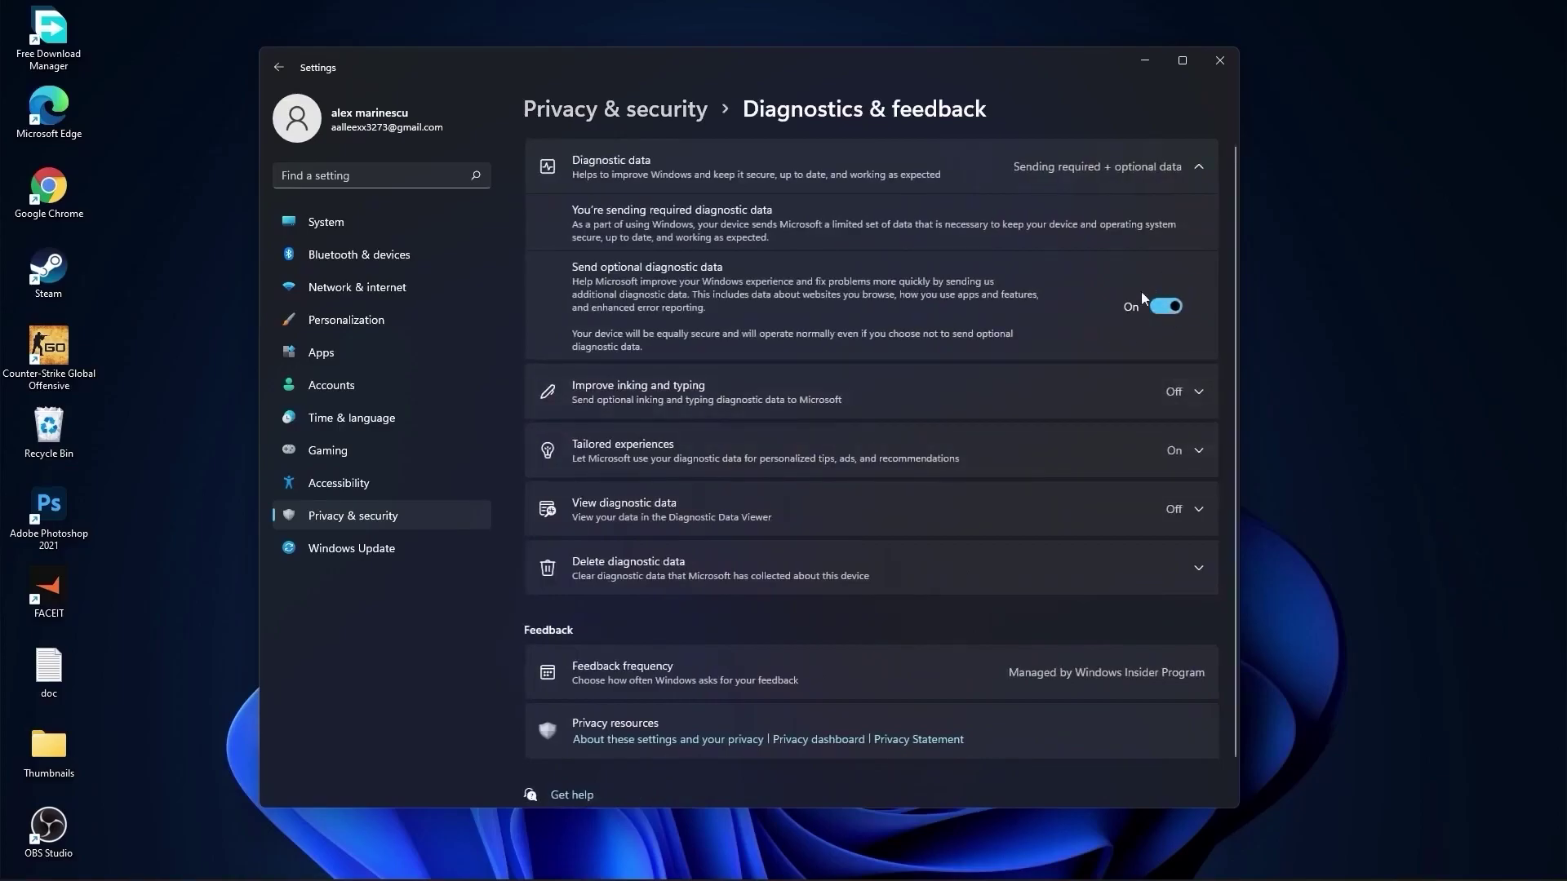
pyautogui.click(643, 111)
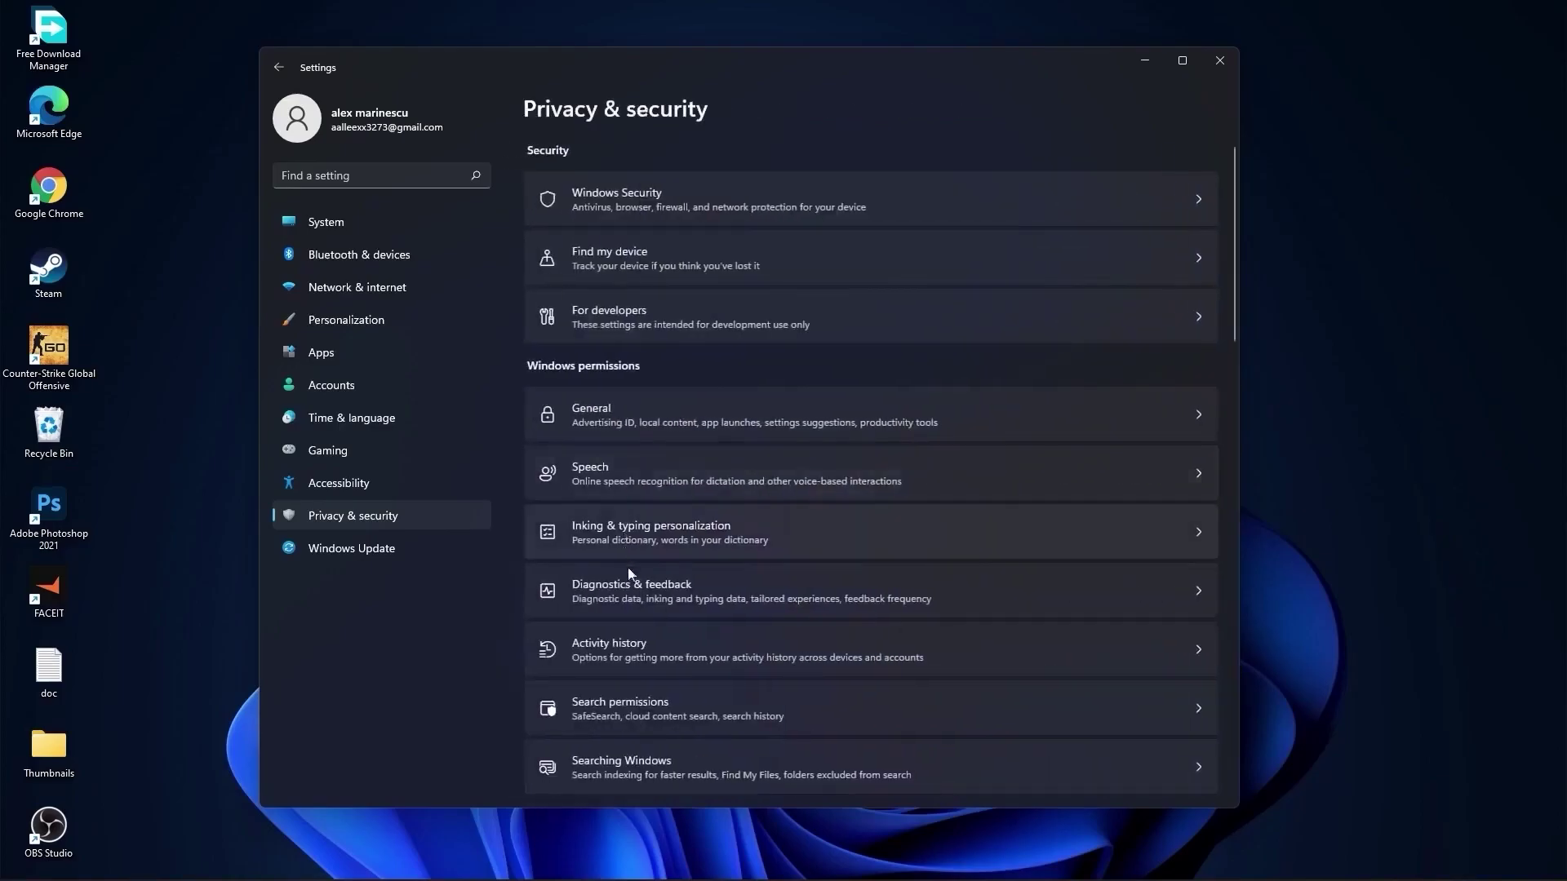
pyautogui.click(624, 649)
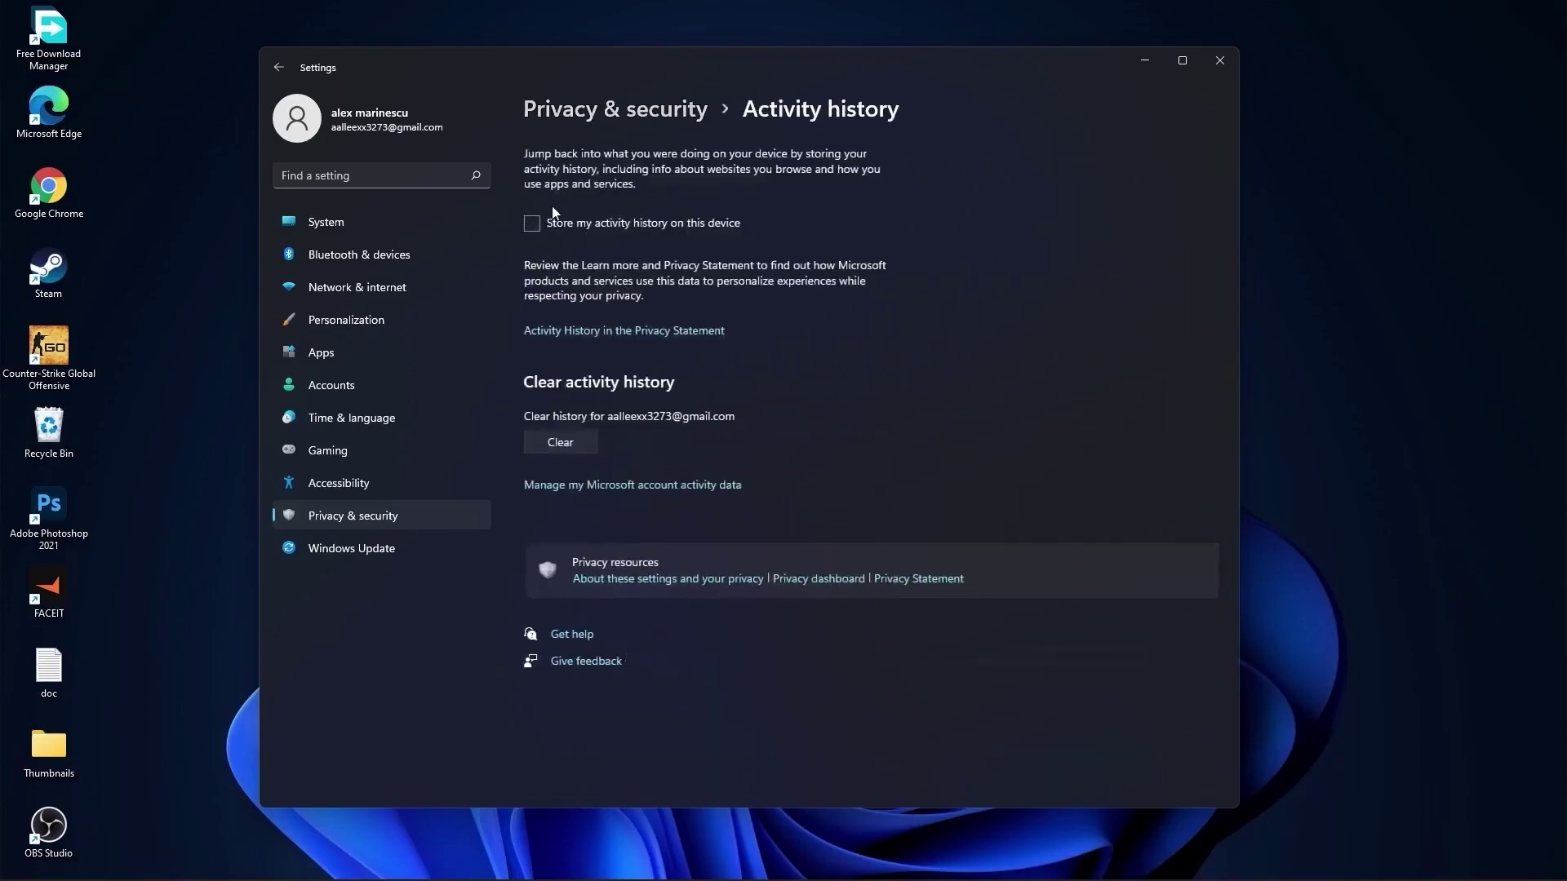
pyautogui.click(599, 111)
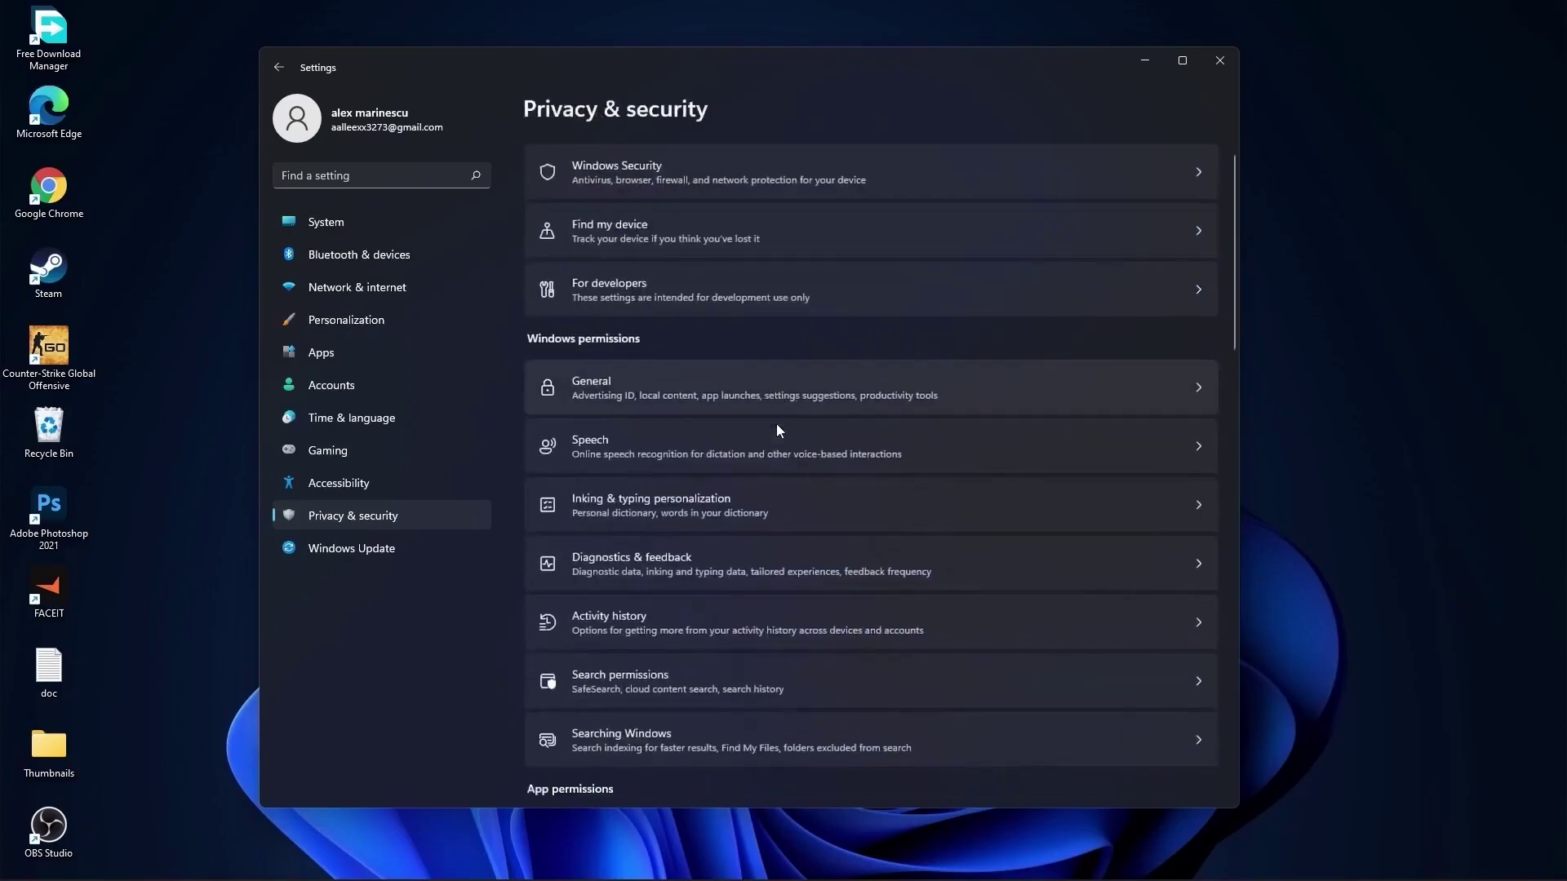
pyautogui.scroll(-3, 780, 441)
pyautogui.click(588, 363)
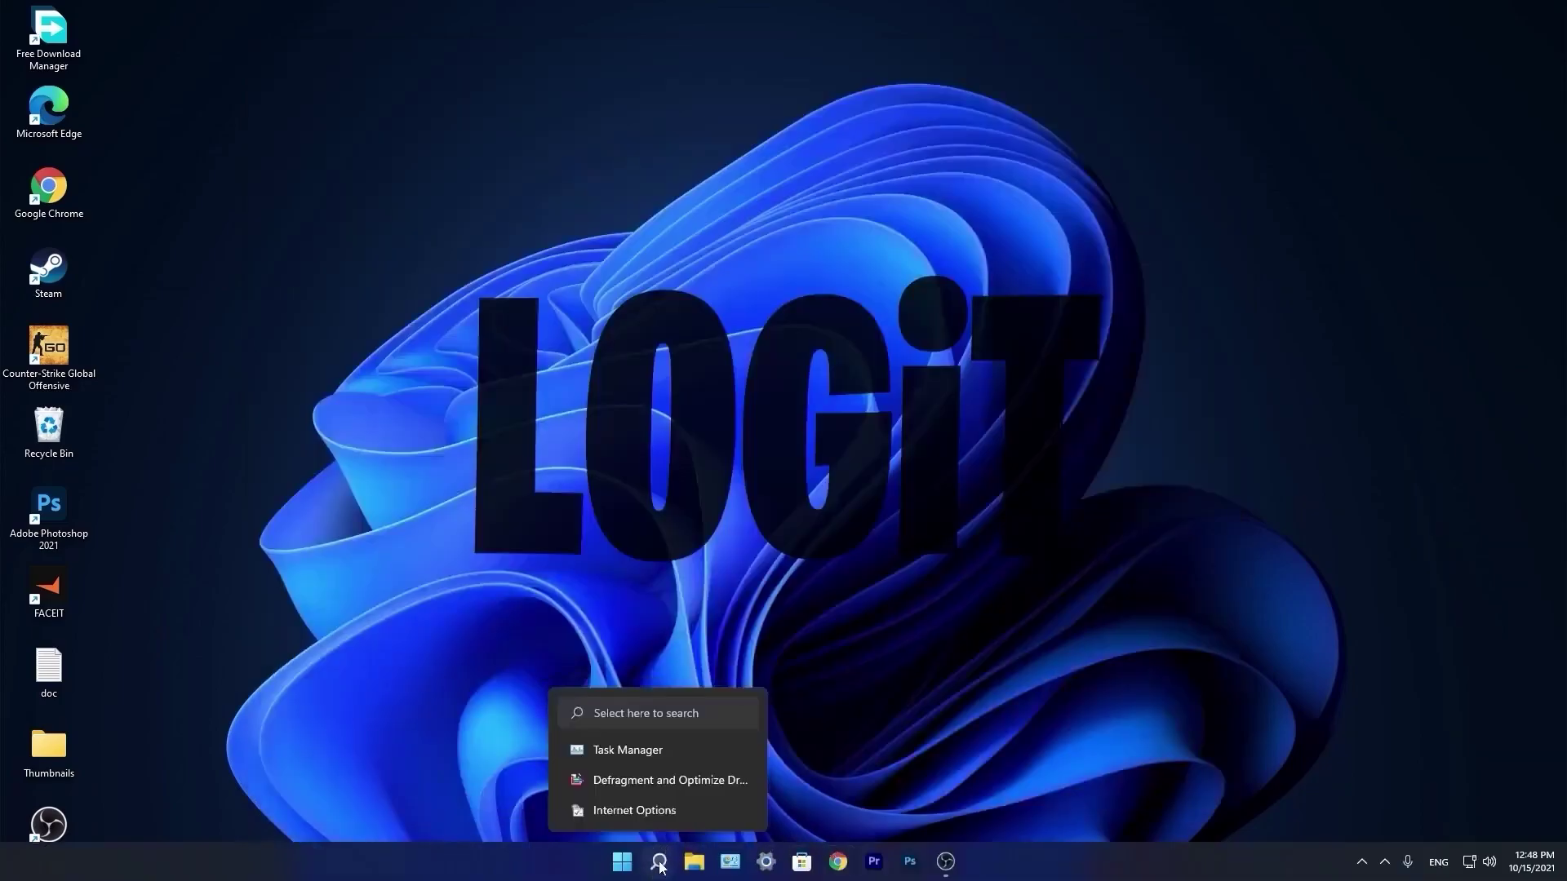
pyautogui.click(660, 863)
pyautogui.write('task')
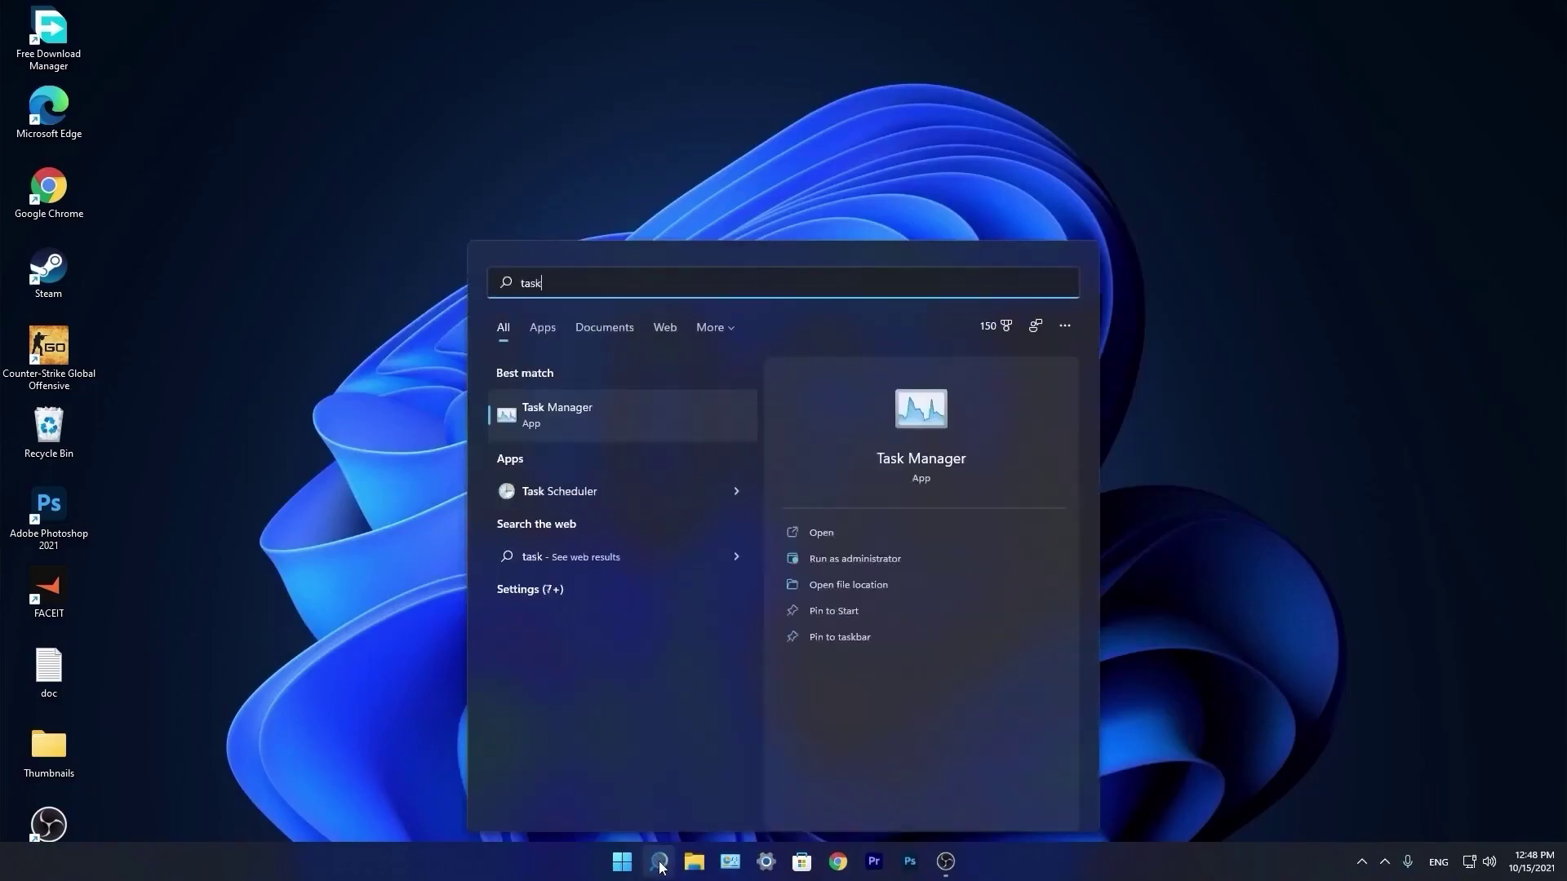
# Disable CCXProcess in Task Manager's Startup apps list.
pyautogui.click(575, 412)
pyautogui.click(692, 215)
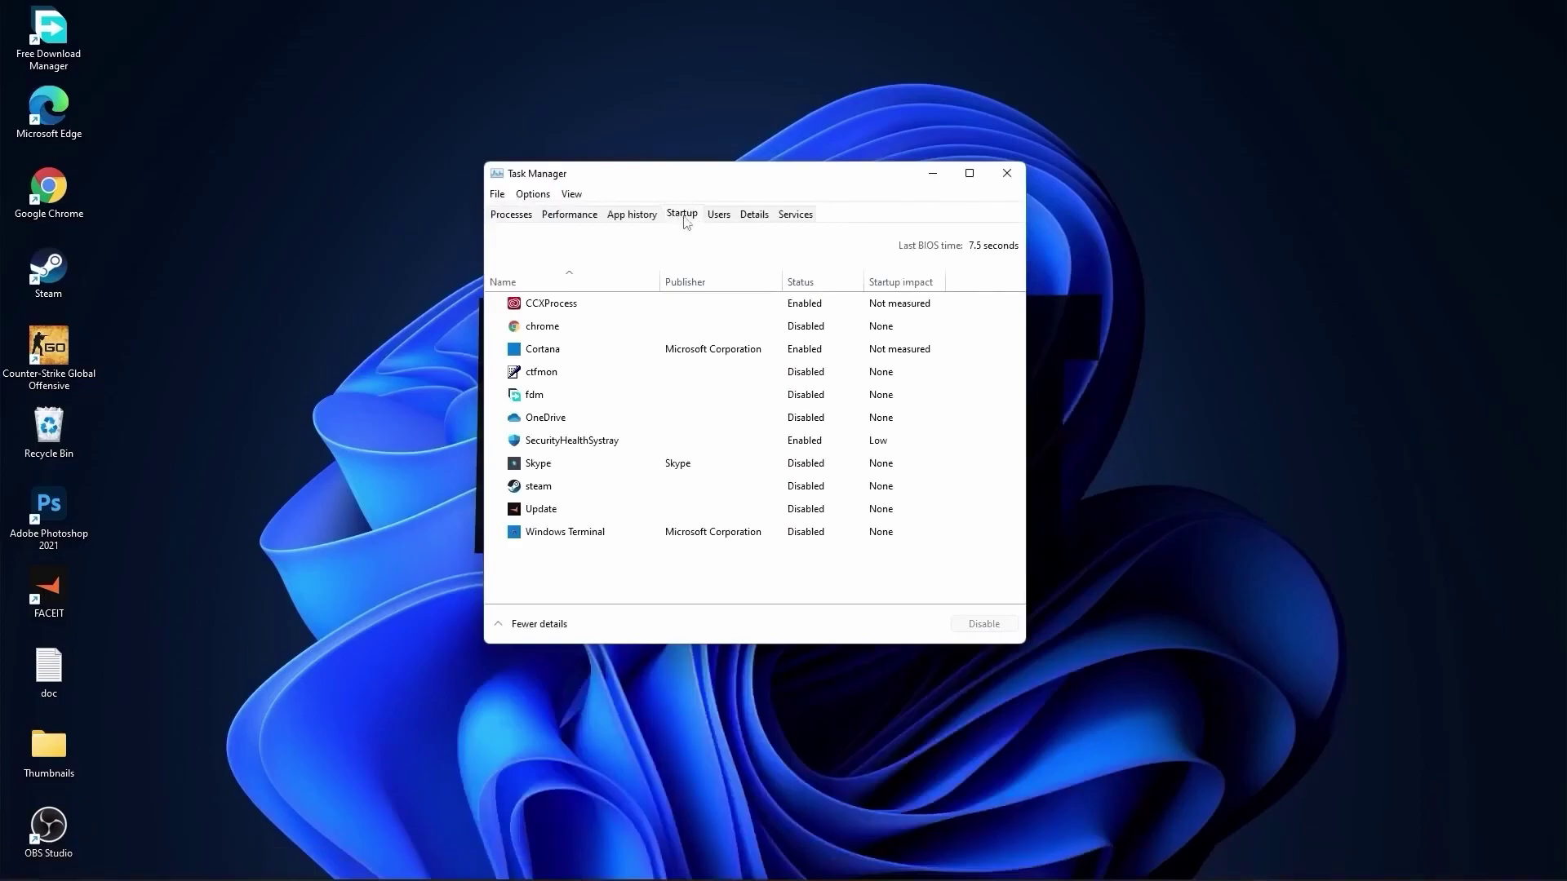
pyautogui.rightClick(803, 306)
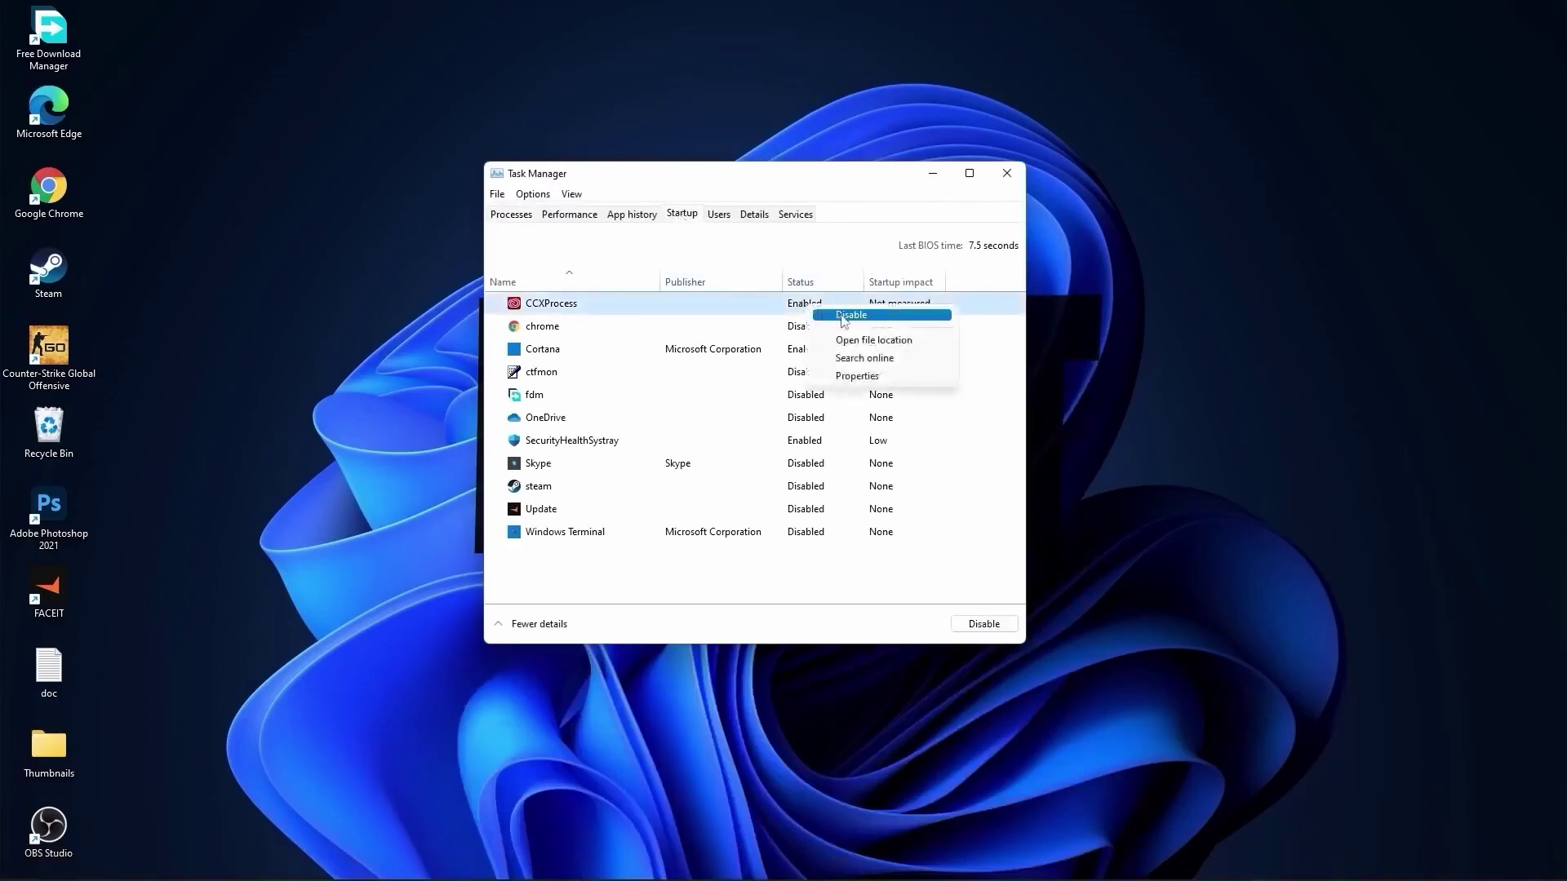
pyautogui.click(800, 304)
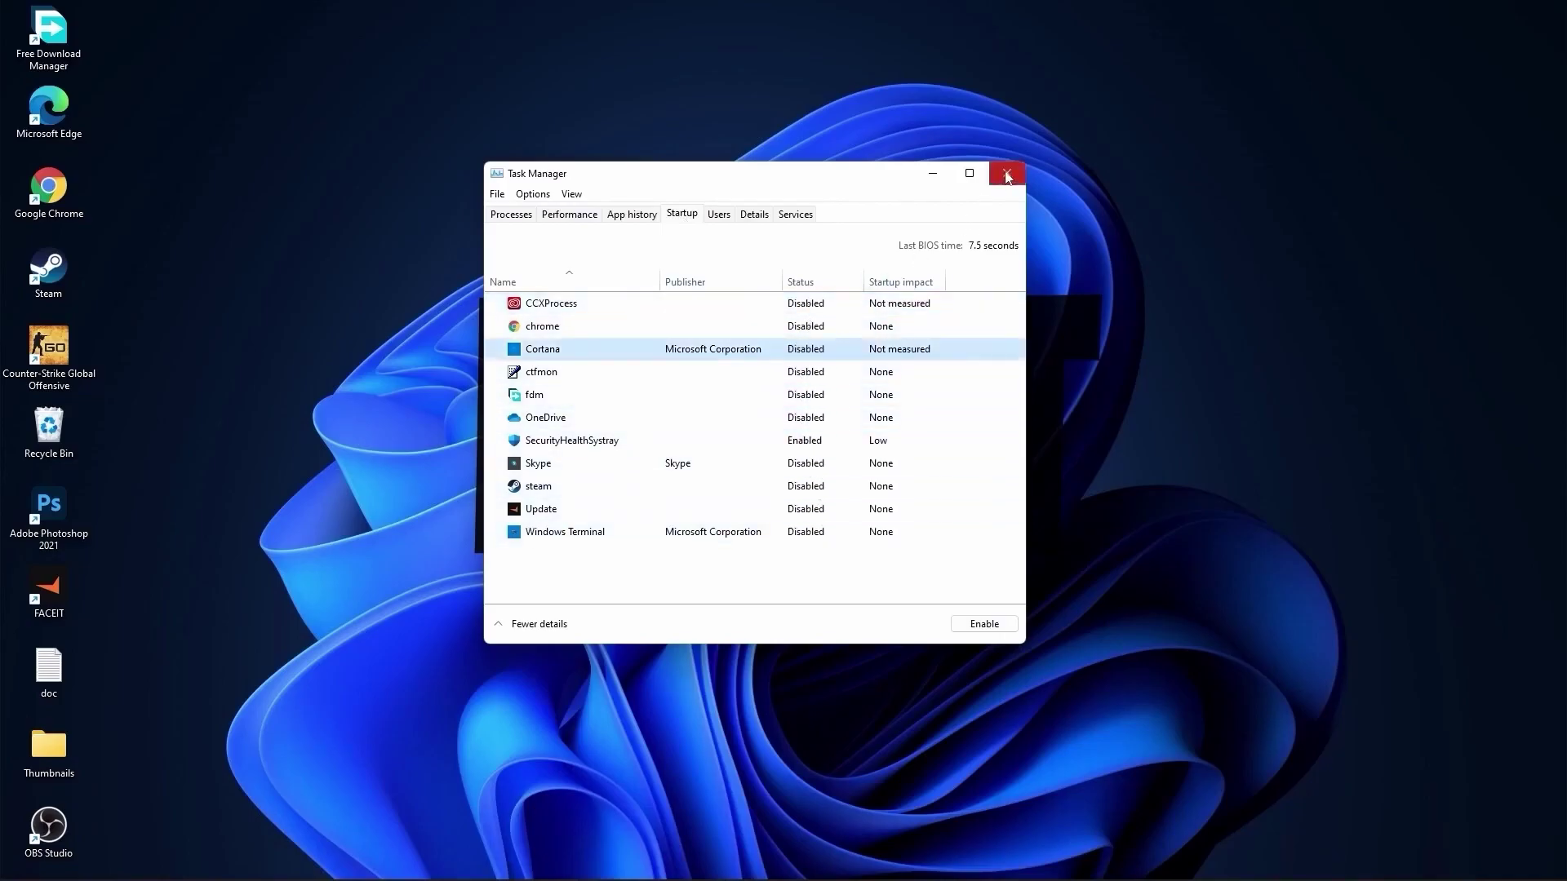
# Launch Defragment and Optimize Drives and optimize the C: drive.
pyautogui.click(1007, 173)
pyautogui.click(658, 864)
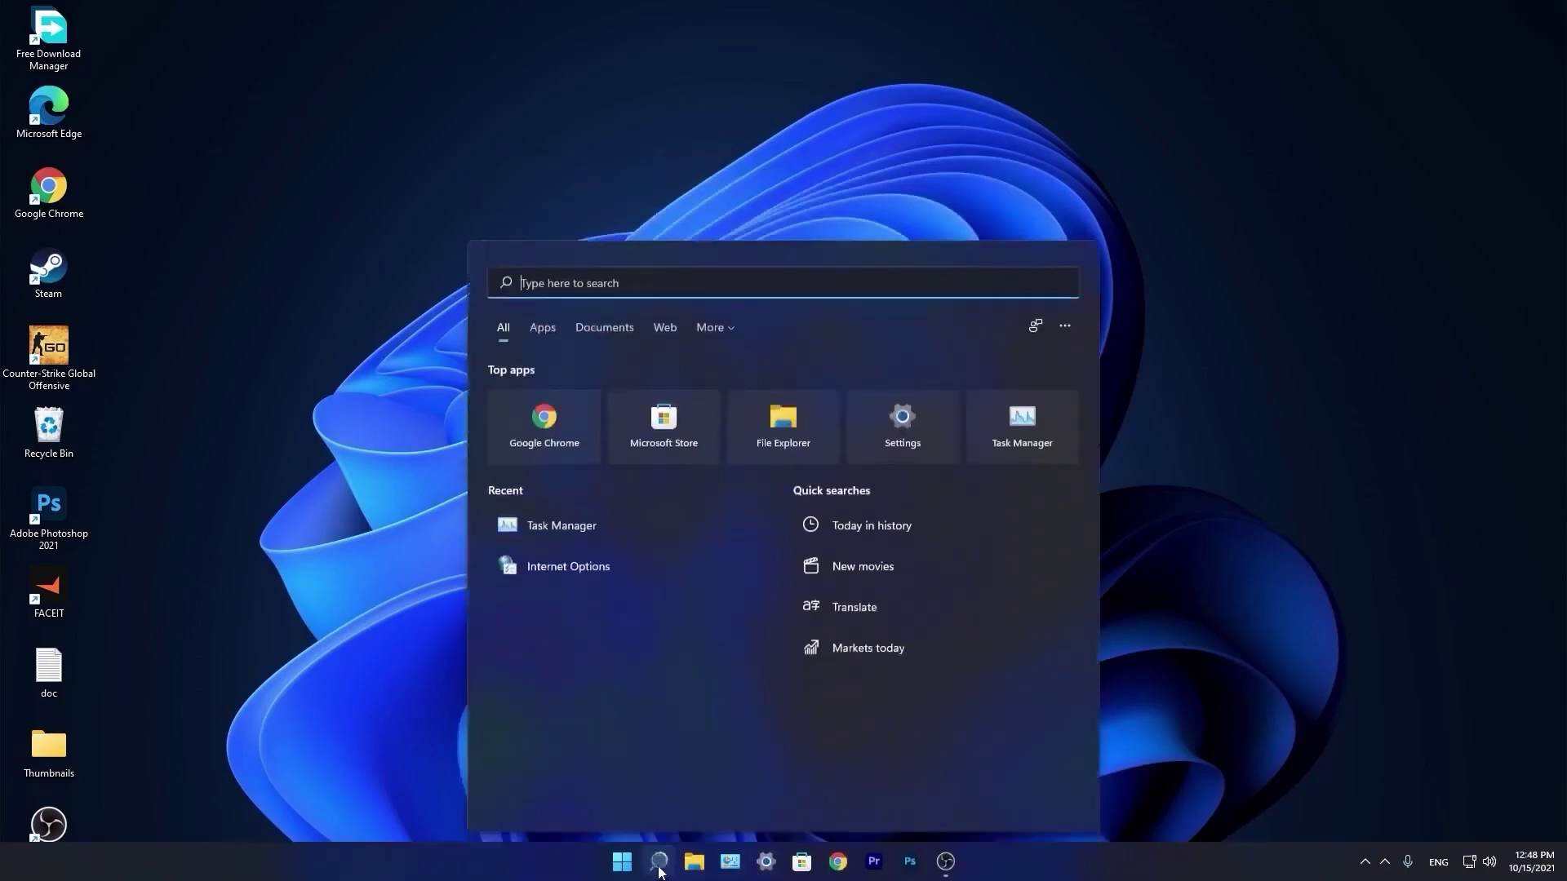
pyautogui.write('optimi')
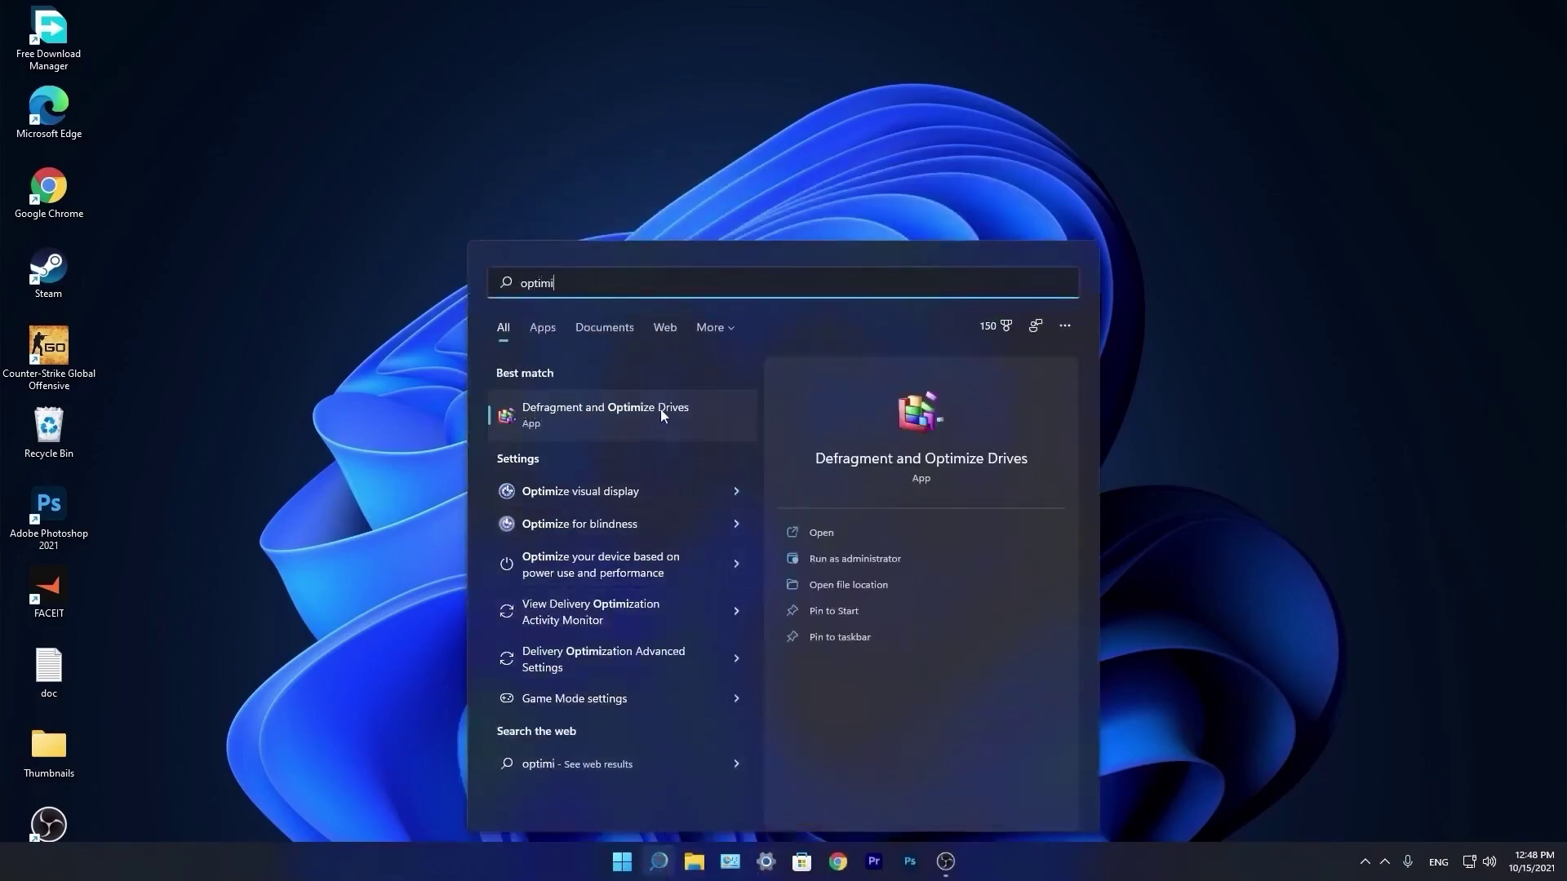
pyautogui.click(626, 418)
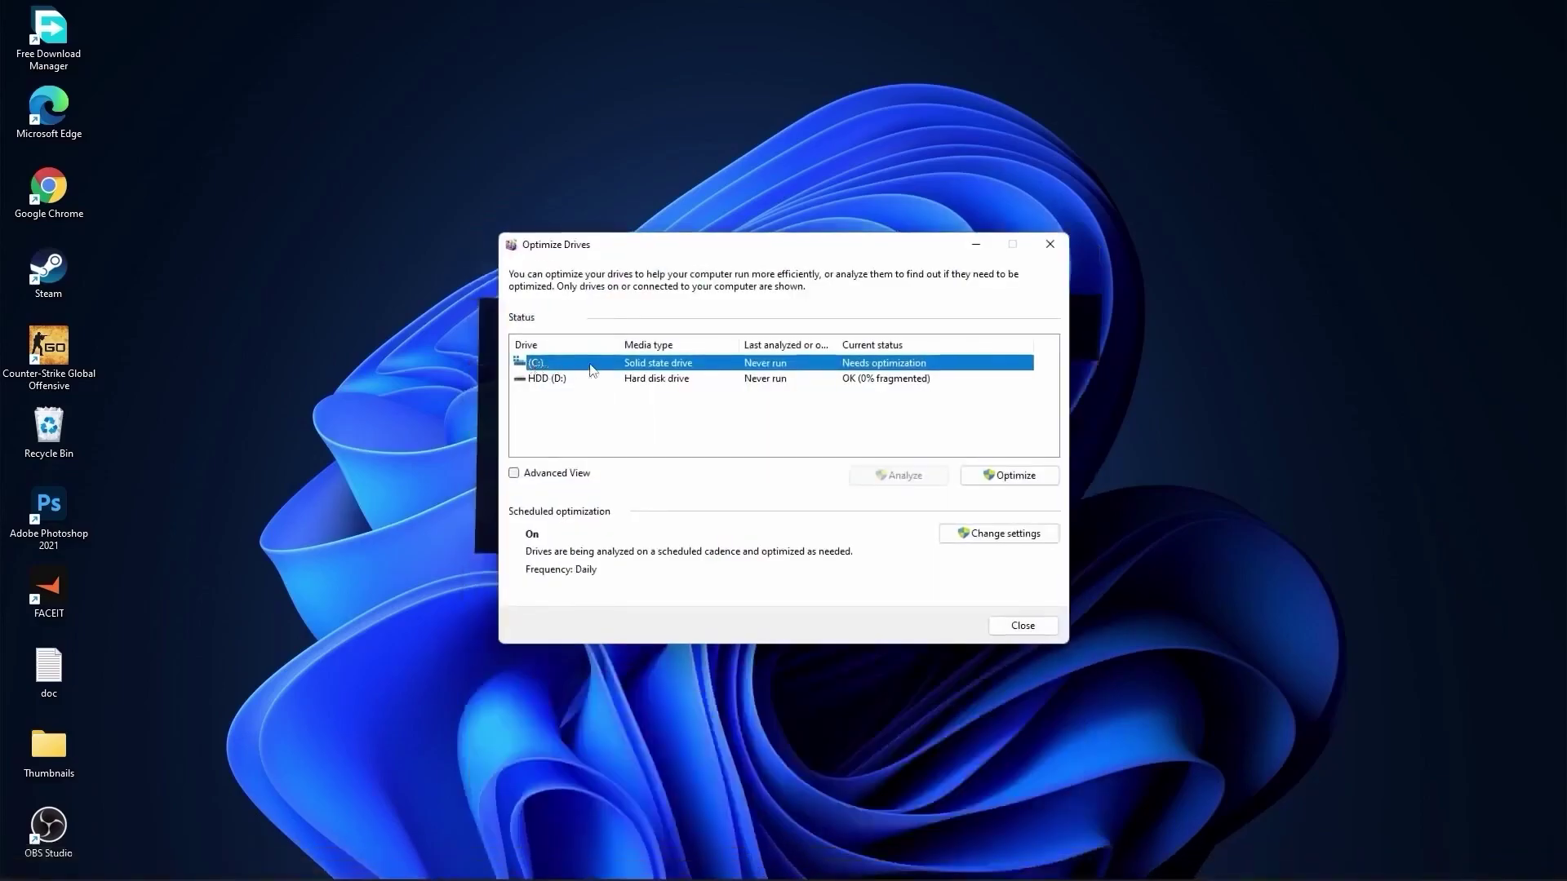
pyautogui.click(989, 478)
# Analyze the HDD (D:) drive and start optimizing it.
pyautogui.click(577, 383)
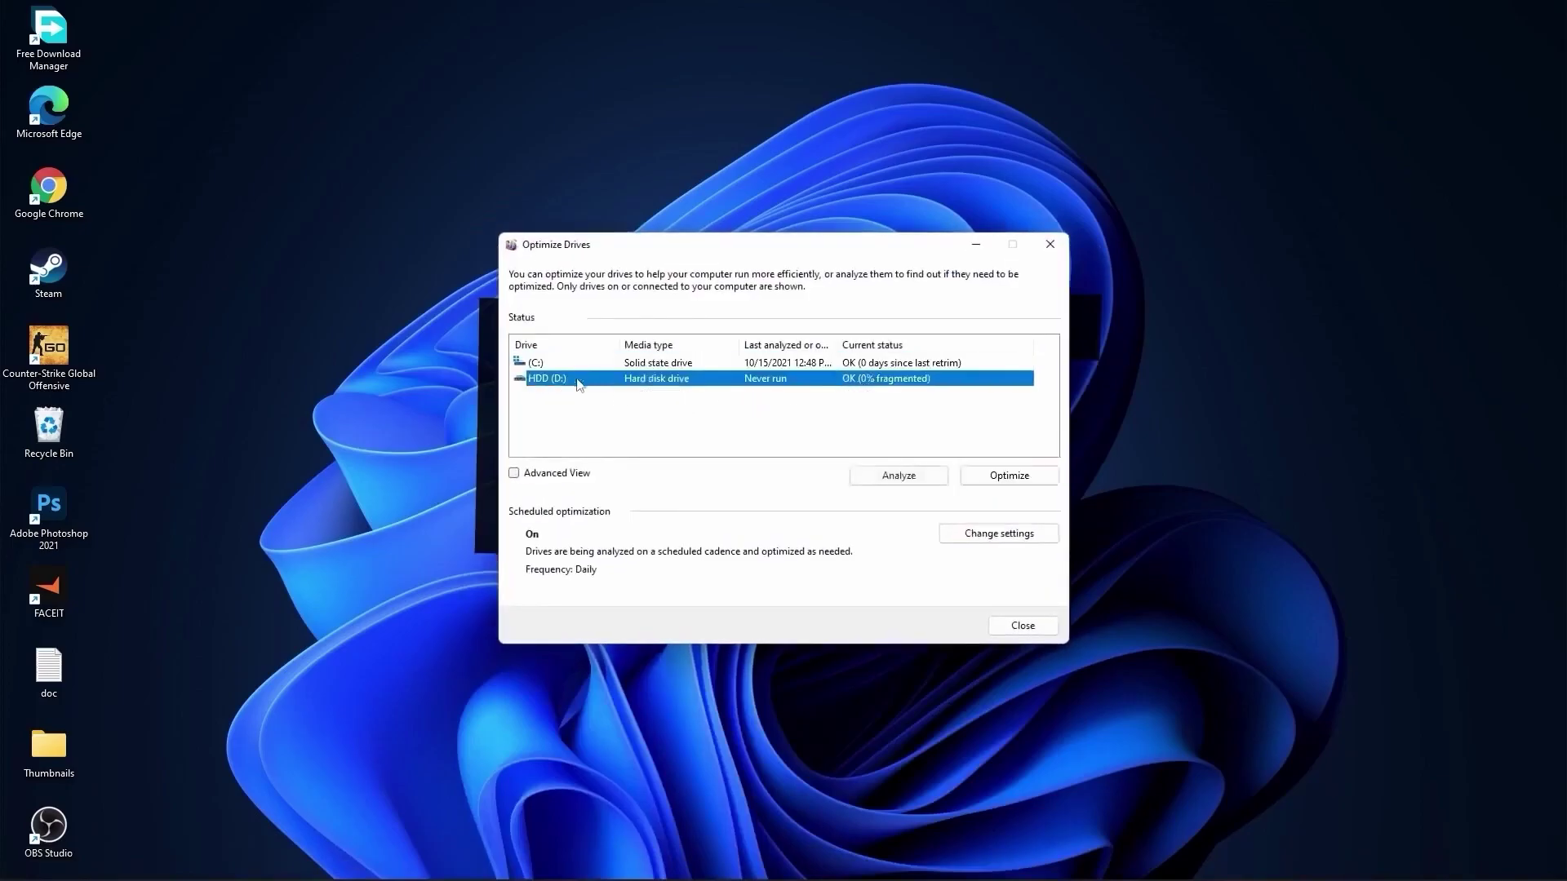
pyautogui.click(906, 481)
pyautogui.click(1012, 478)
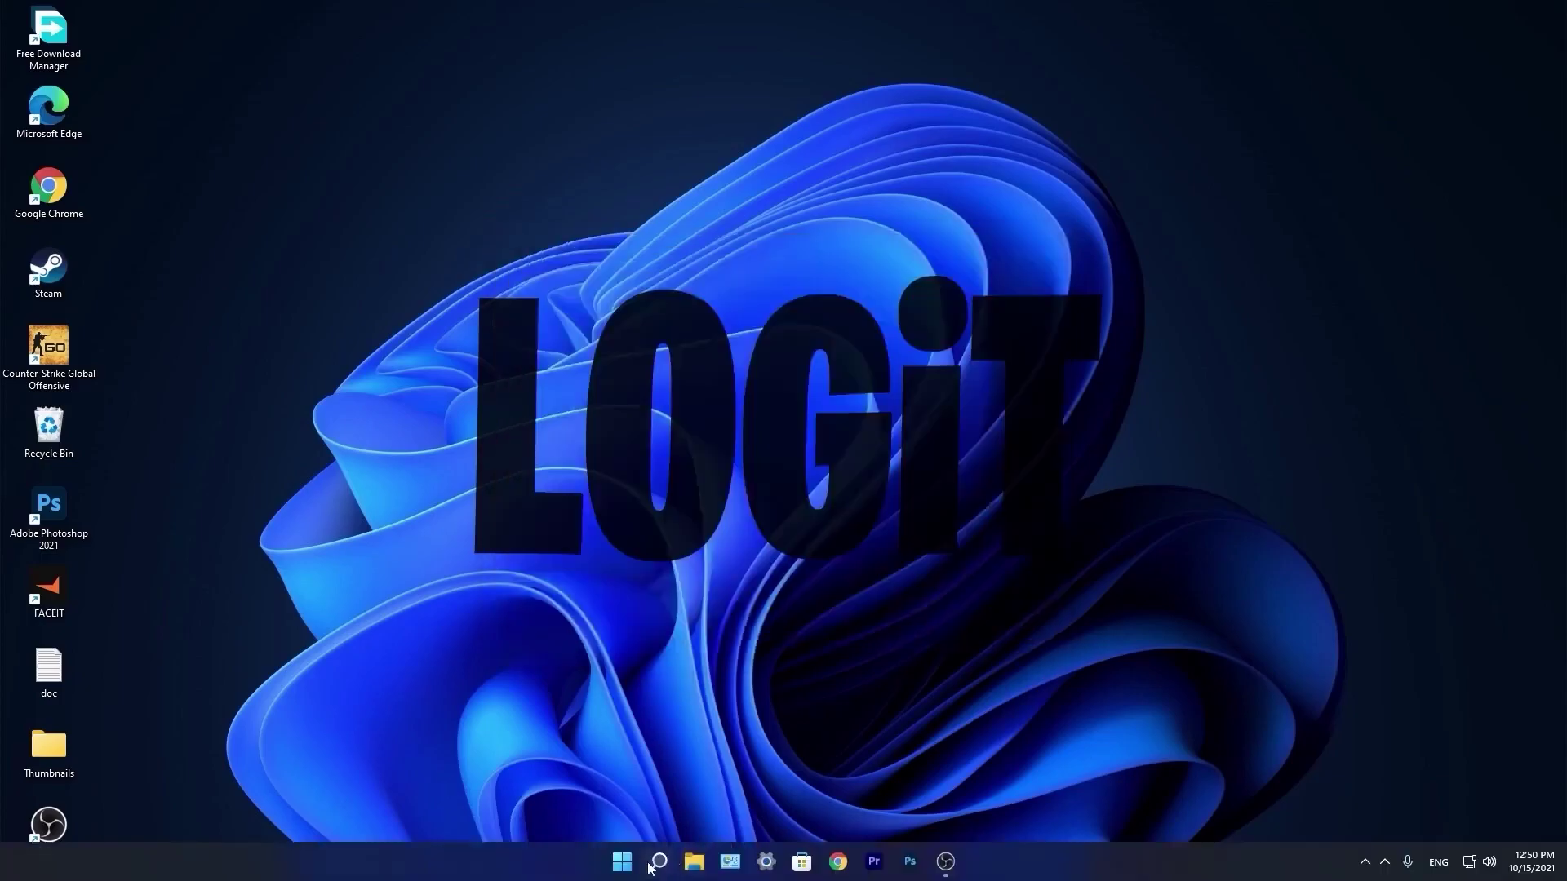
# Run %temp% and delete all items in the Windows Temp folder.
pyautogui.click(657, 864)
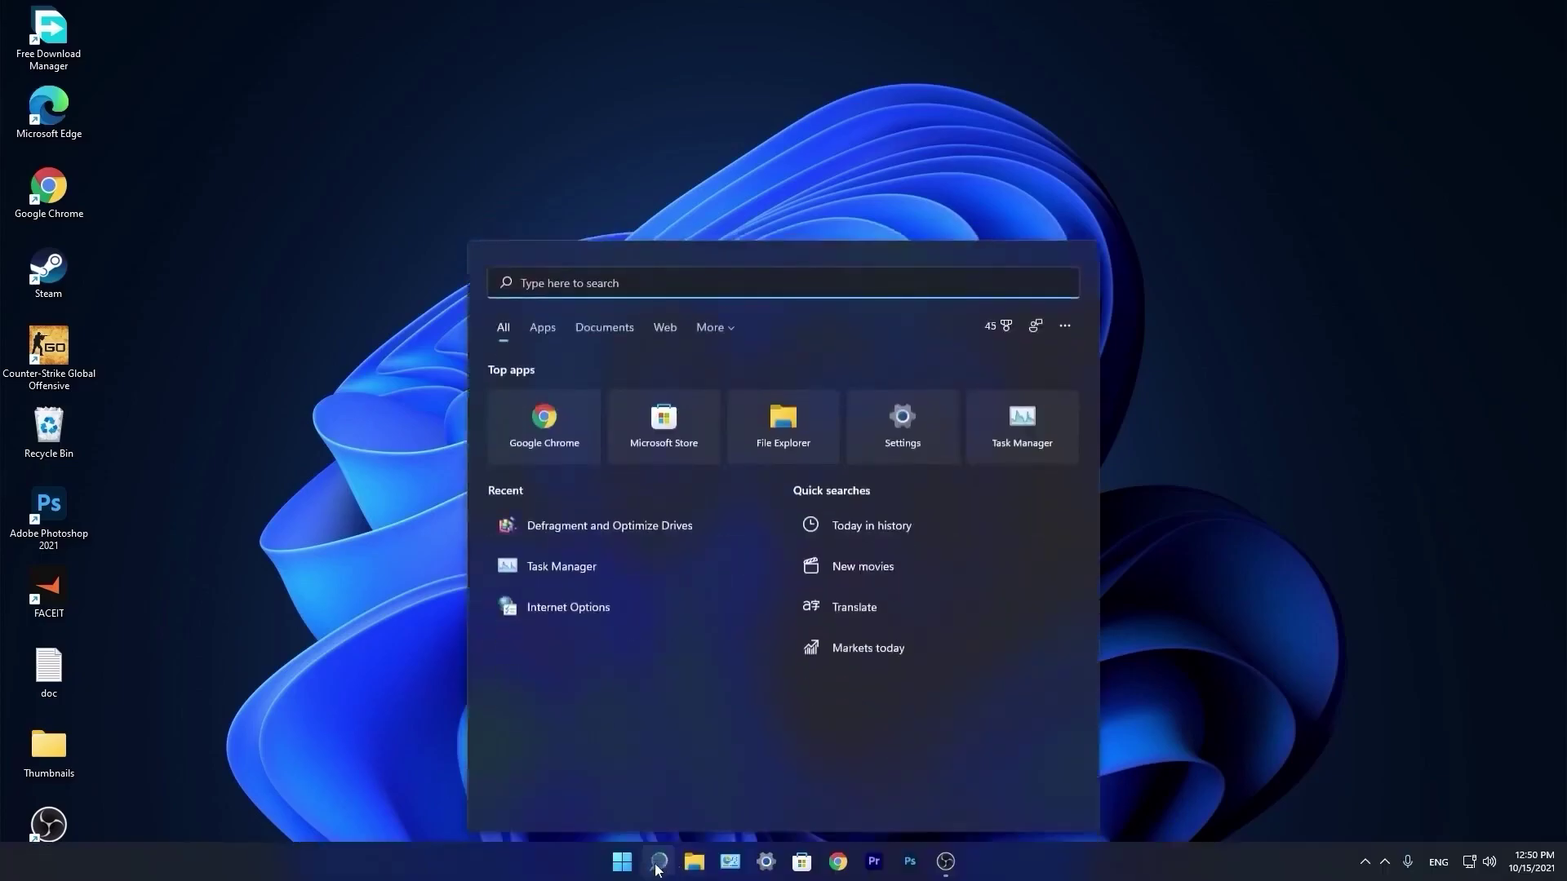
pyautogui.write('run')
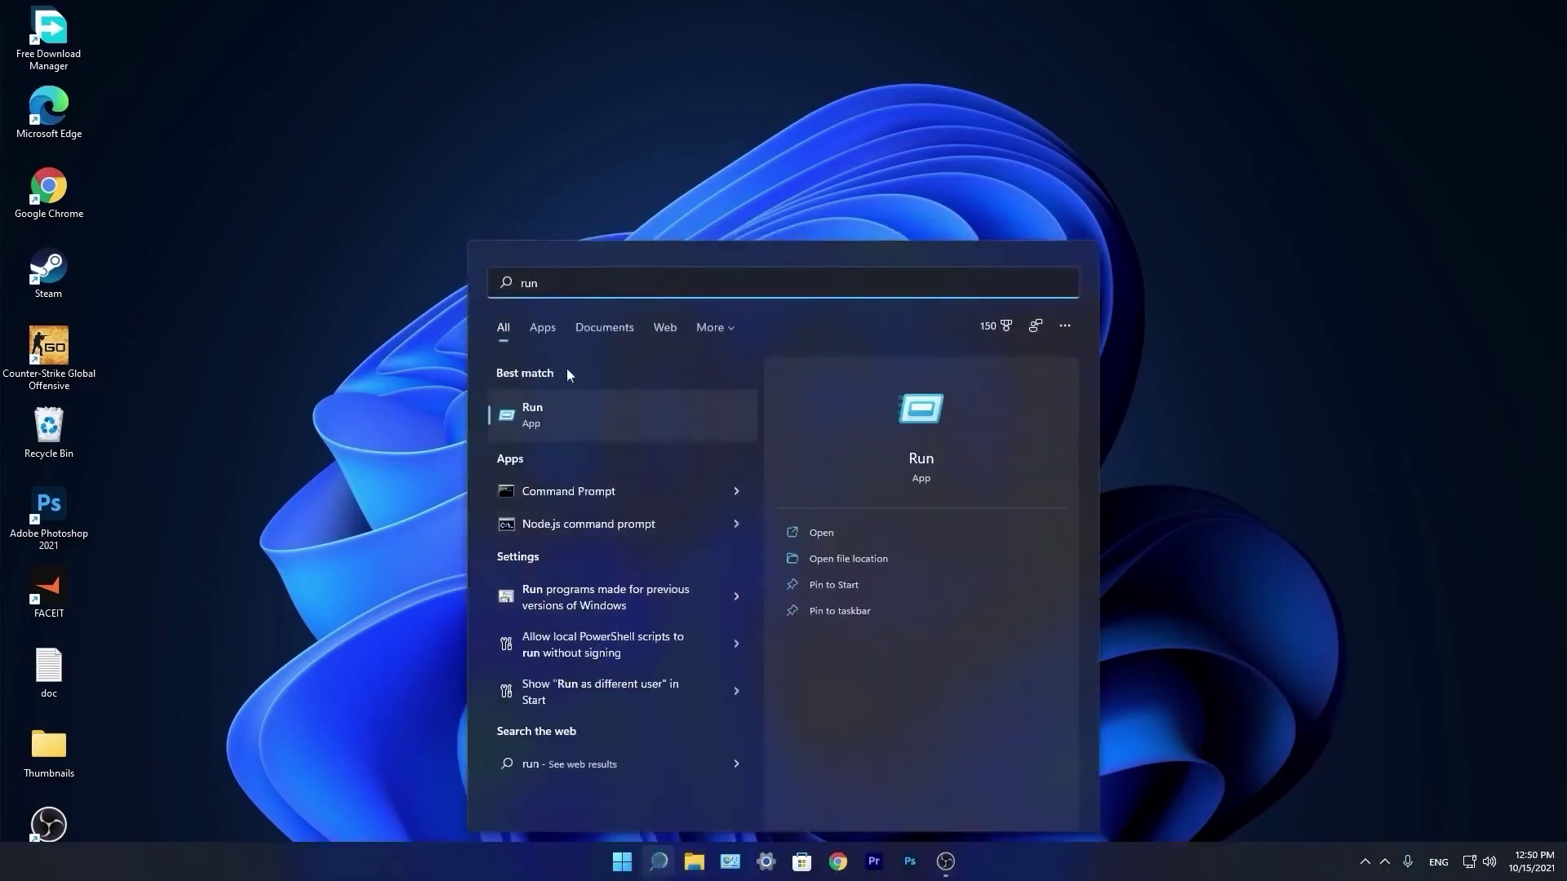
pyautogui.click(565, 415)
pyautogui.write('temp')
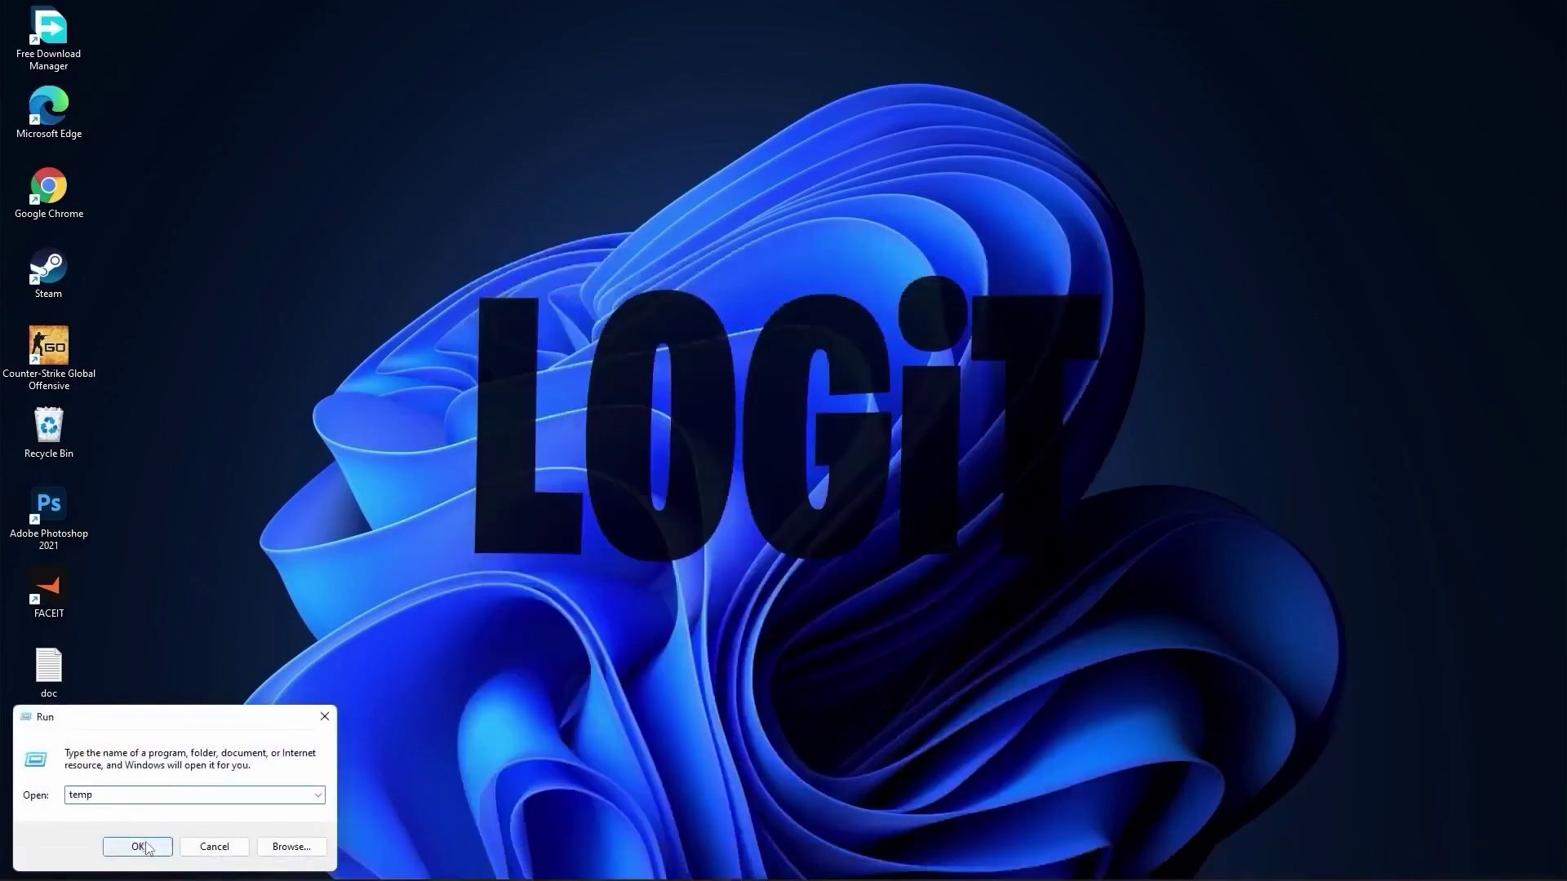
pyautogui.click(142, 846)
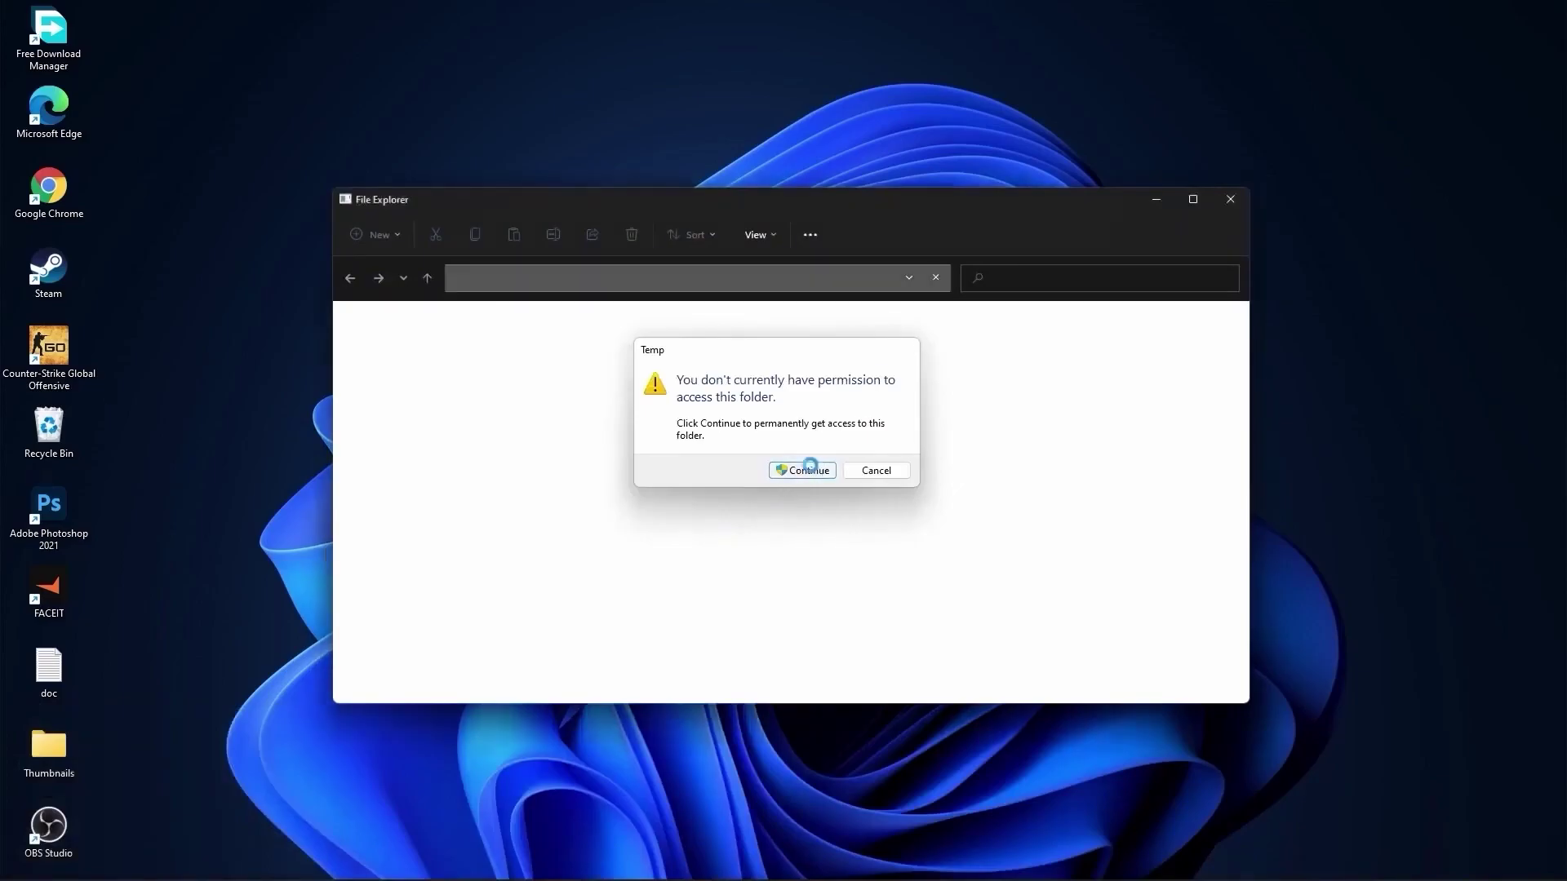
pyautogui.click(806, 470)
pyautogui.moveTo(940, 593); pyautogui.dragTo(590, 338)
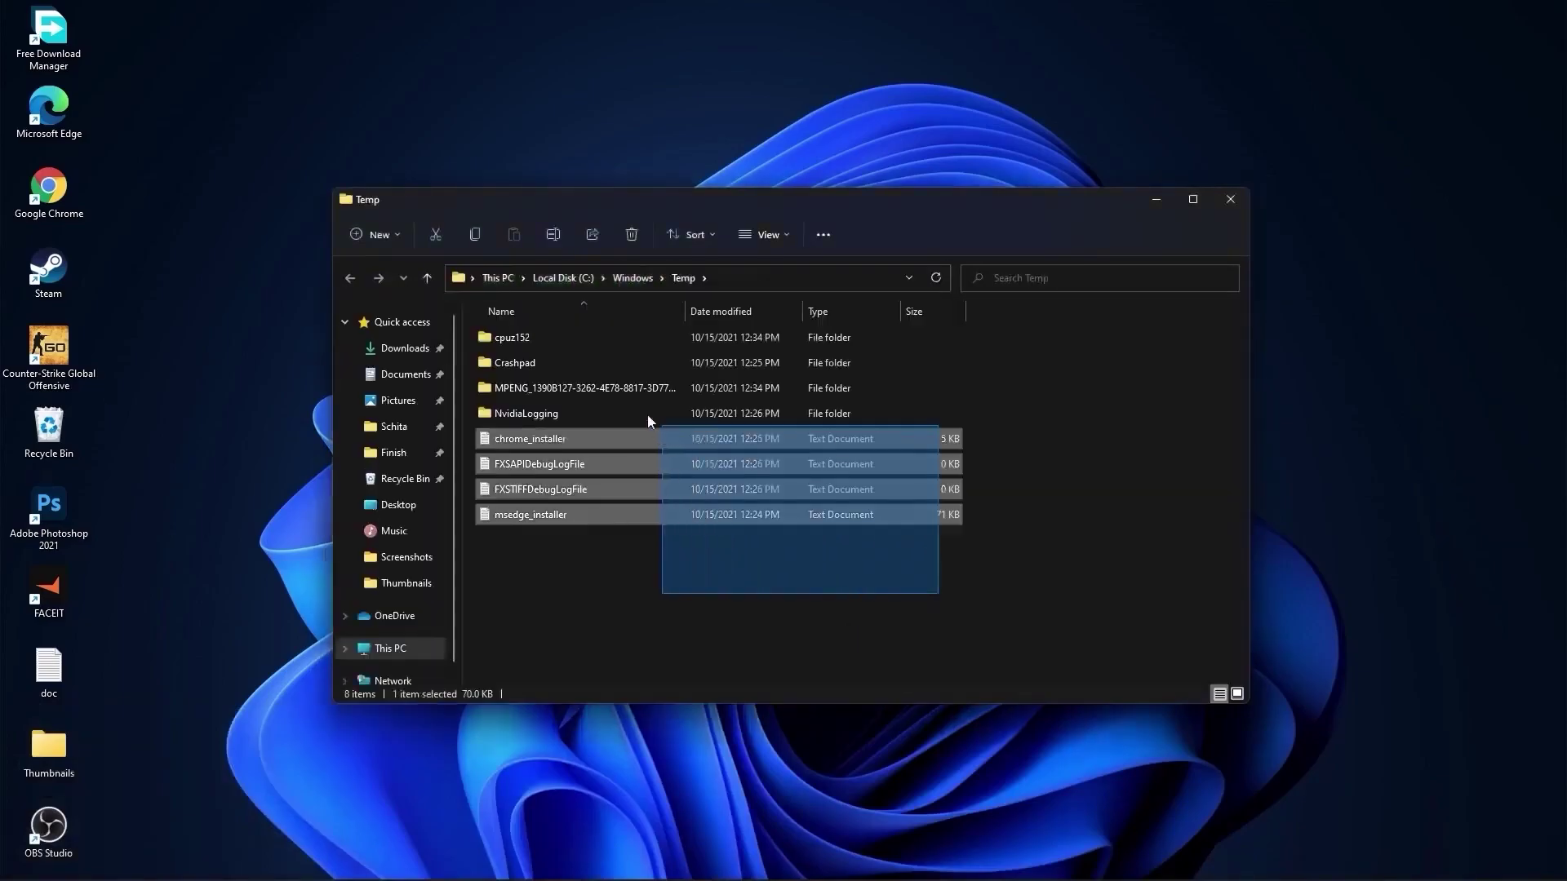
pyautogui.rightClick(591, 338)
pyautogui.click(708, 359)
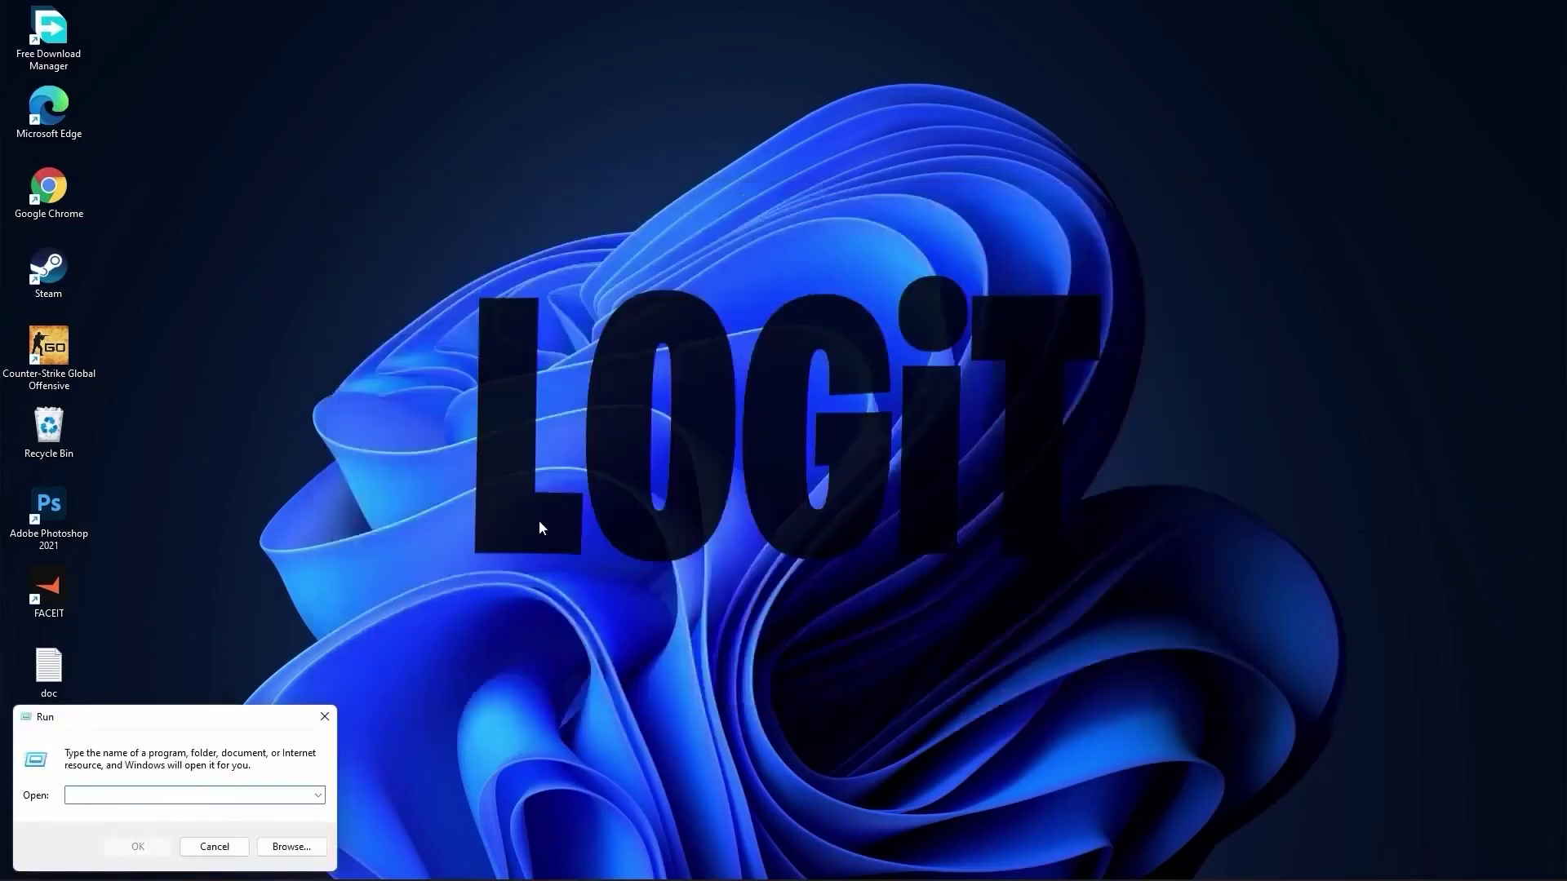
pyautogui.write('%temp%')
# Run temp and delete all files in the user's Temp folder.
pyautogui.click(143, 842)
pyautogui.moveTo(875, 602)
pyautogui.mouseDown()
pyautogui.moveTo(689, 446)
pyautogui.moveTo(617, 343)
pyautogui.mouseUp()
pyautogui.rightClick(624, 342)
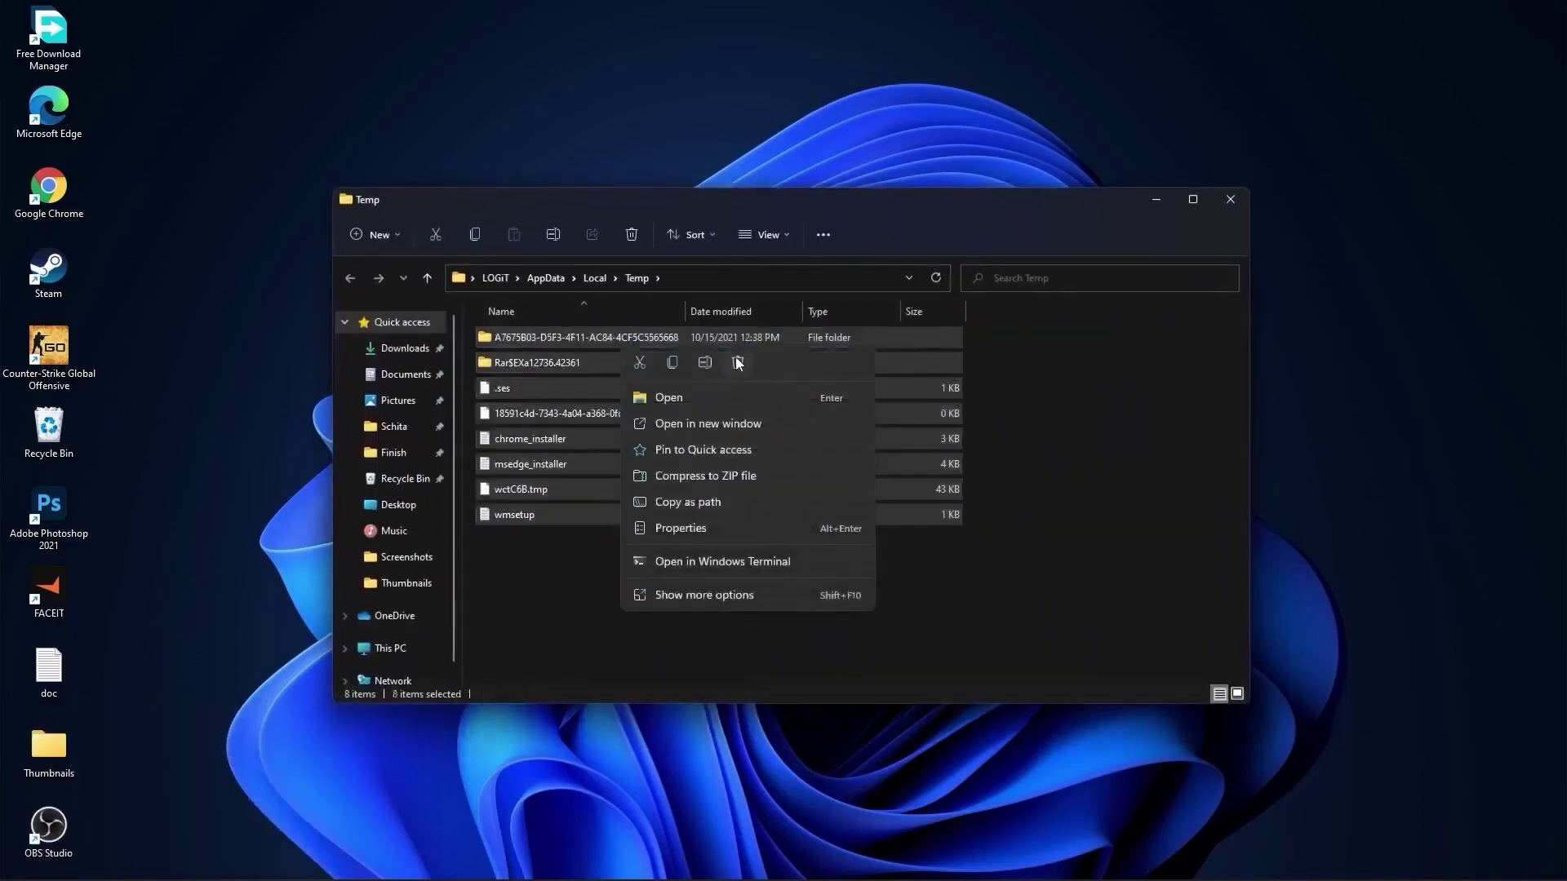
pyautogui.click(737, 357)
pyautogui.write('prefetch')
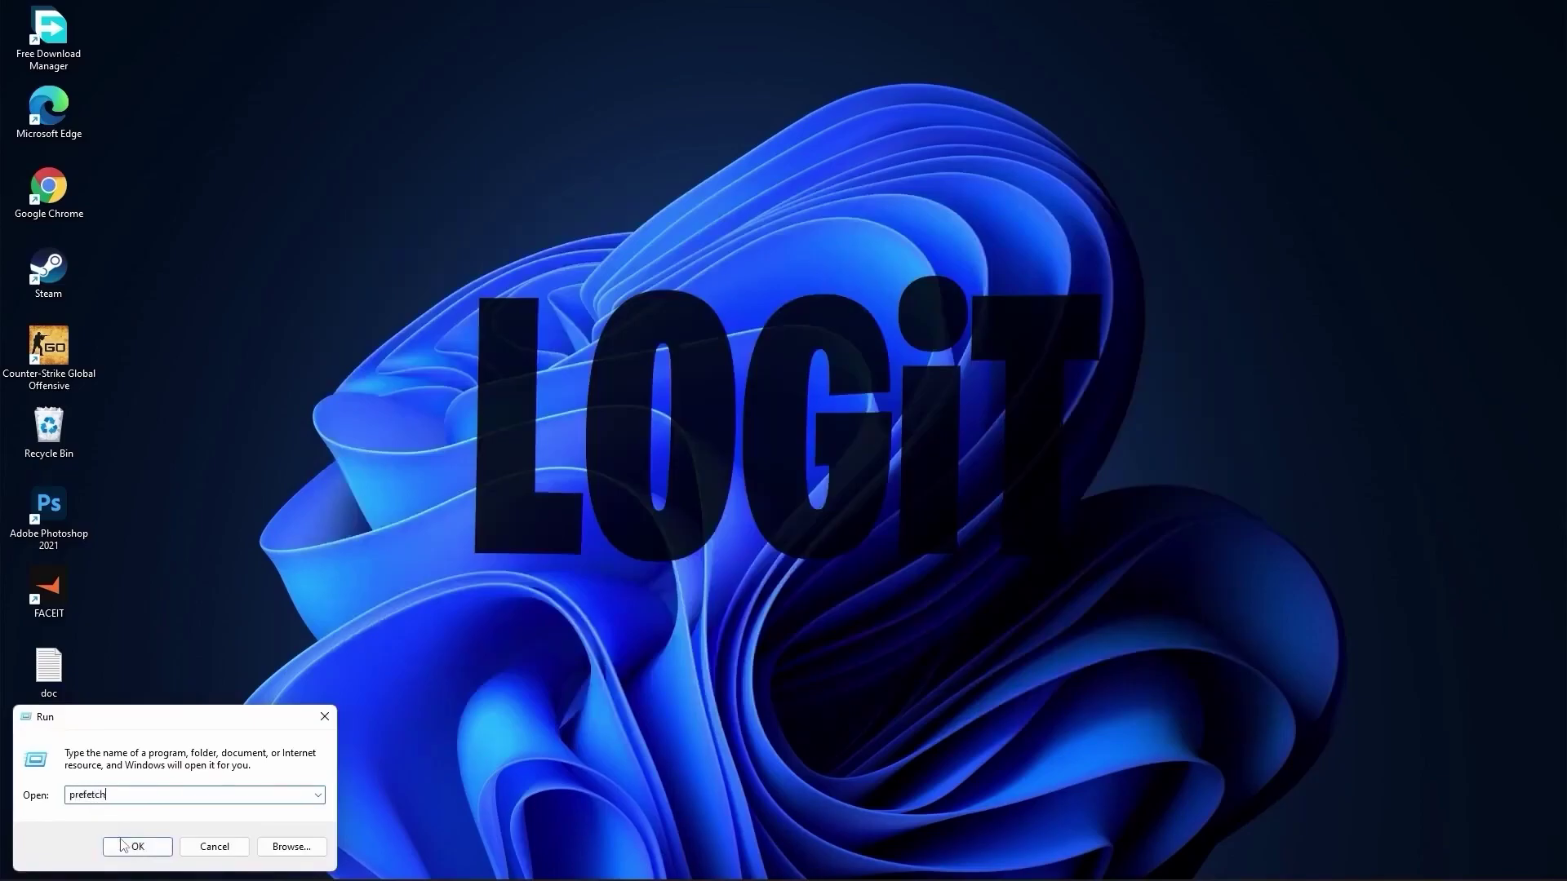
# Run prefetch and select all Prefetch files for deletion.
pyautogui.click(139, 844)
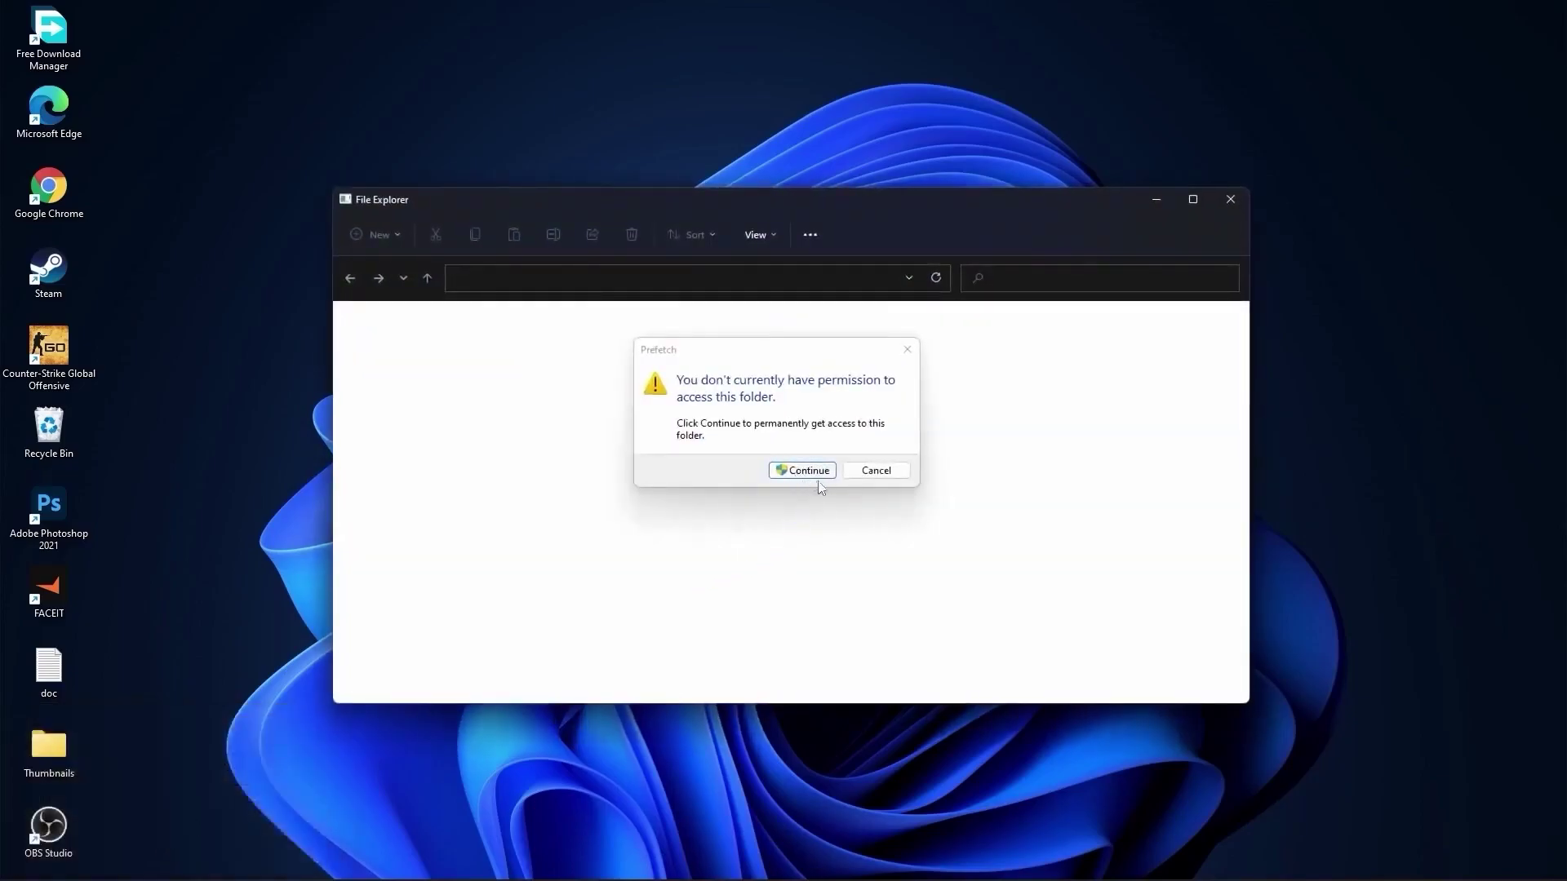
pyautogui.click(805, 471)
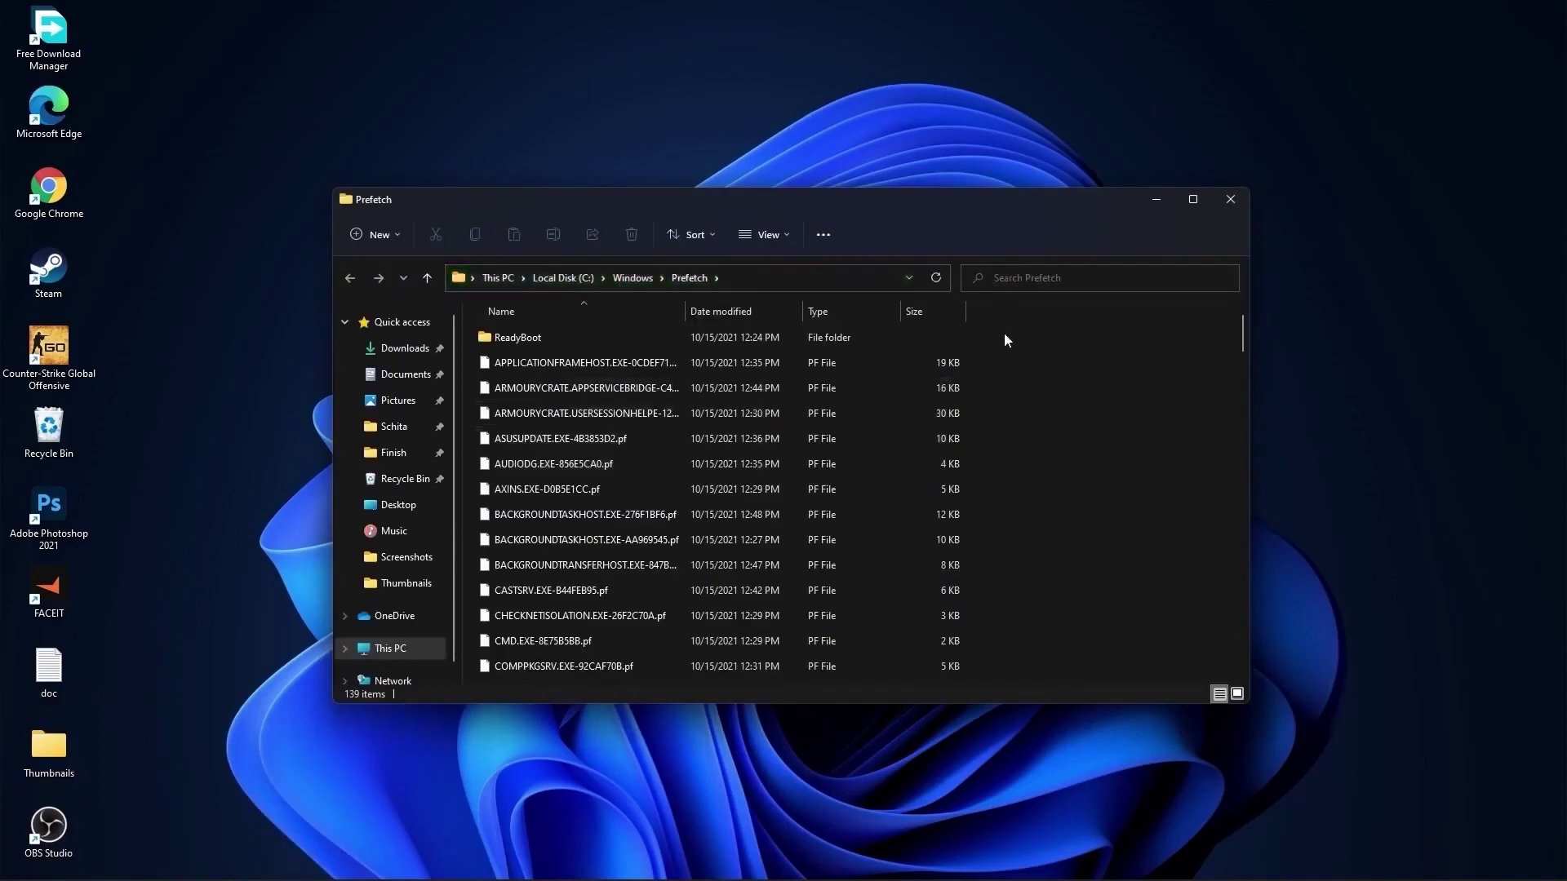
pyautogui.moveTo(1003, 332); pyautogui.dragTo(791, 665)
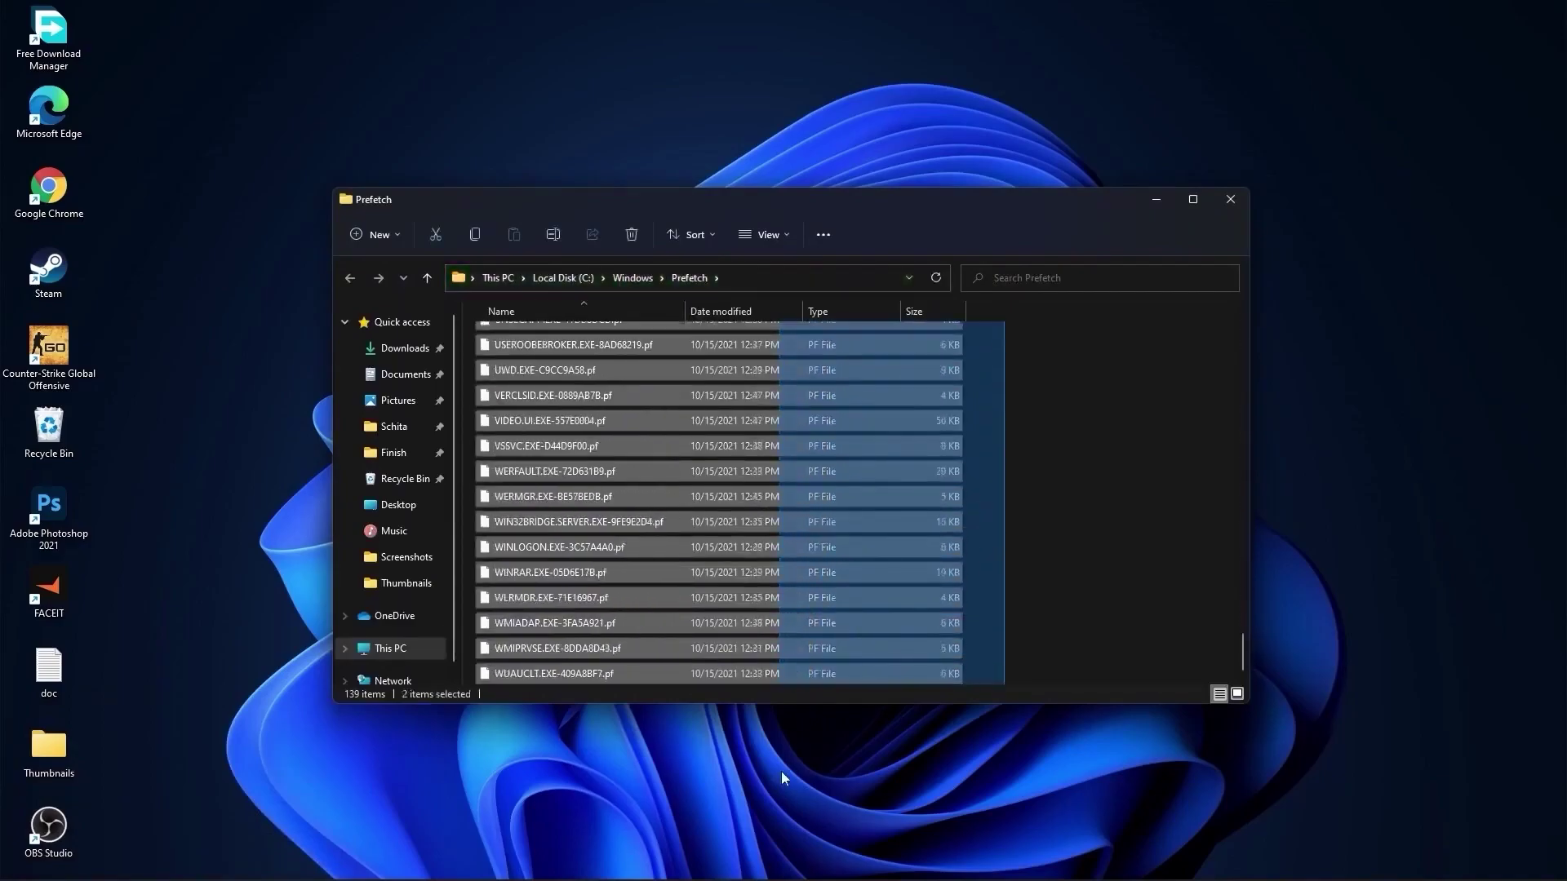
pyautogui.rightClick(788, 396)
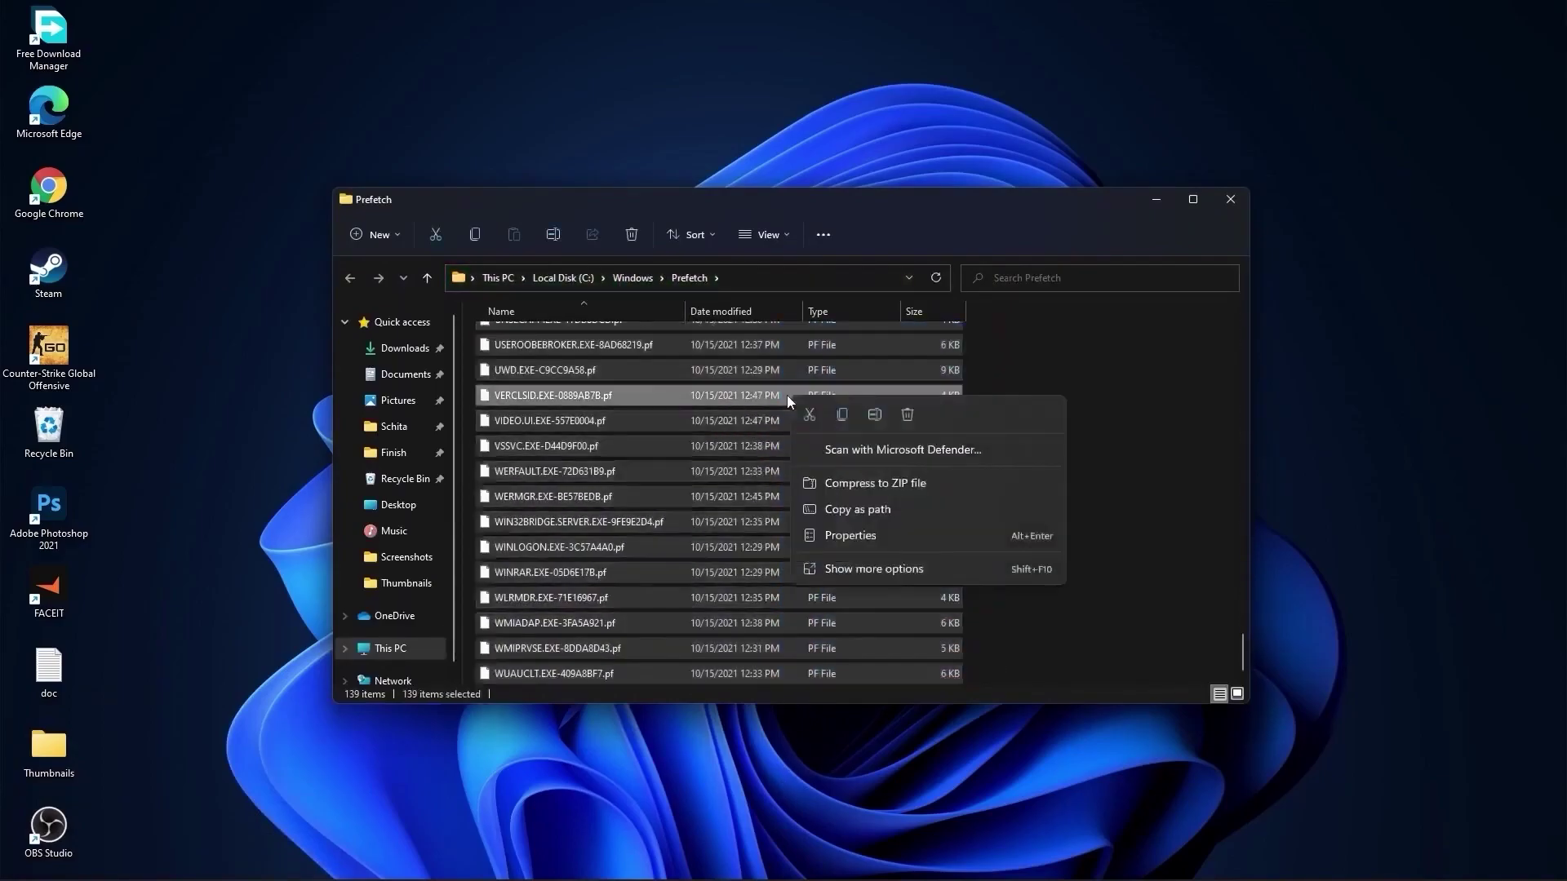
# Delete the Prefetch files, then set Performance Options to Adjust for best performance.
pyautogui.click(906, 413)
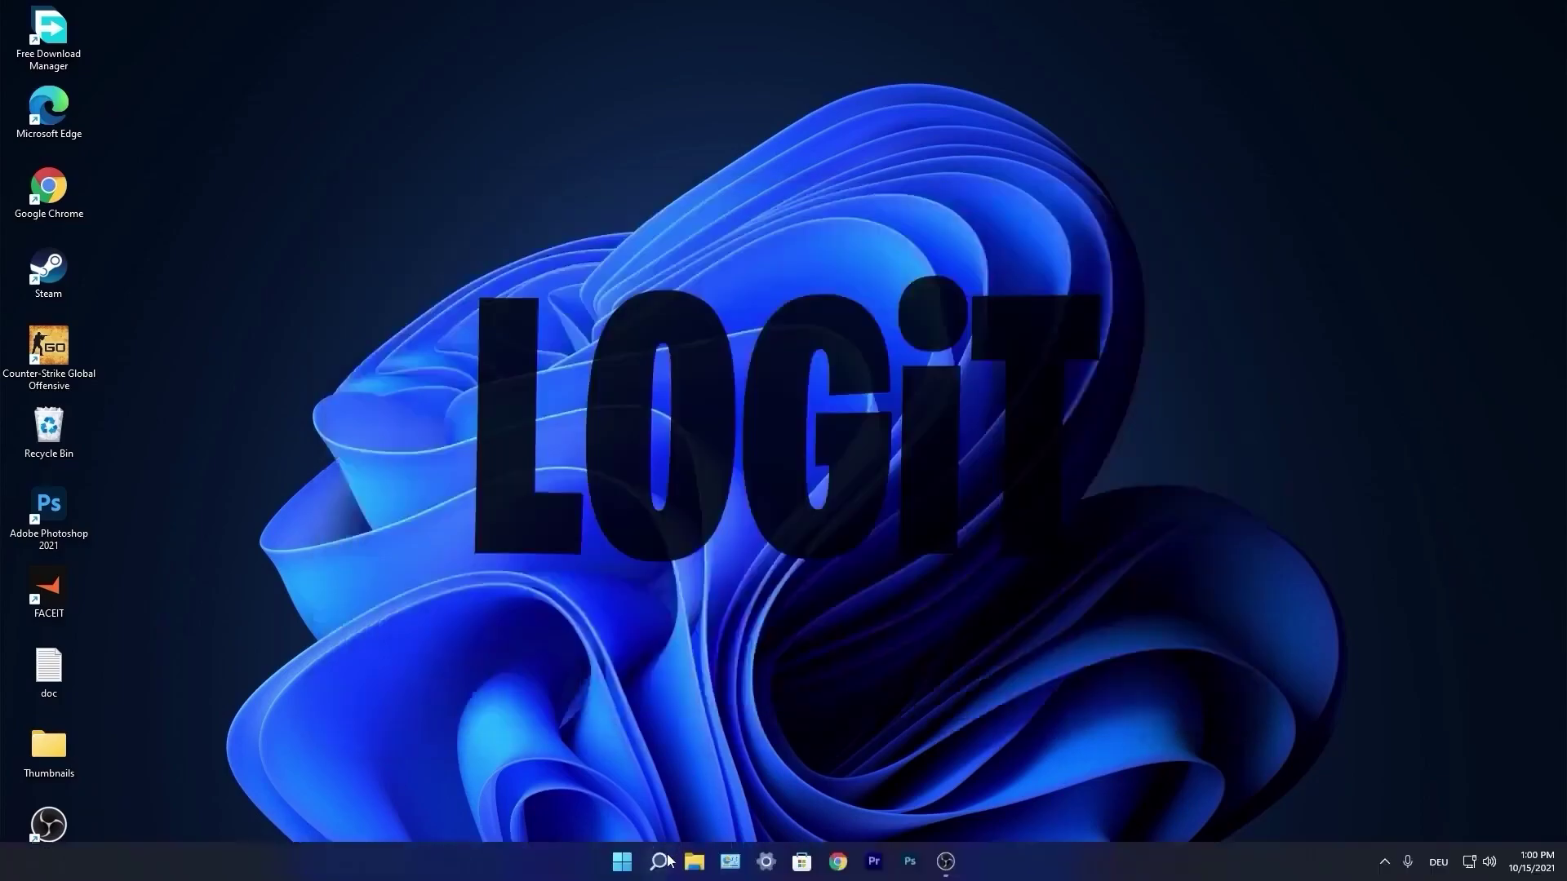
pyautogui.click(661, 862)
pyautogui.write('per')
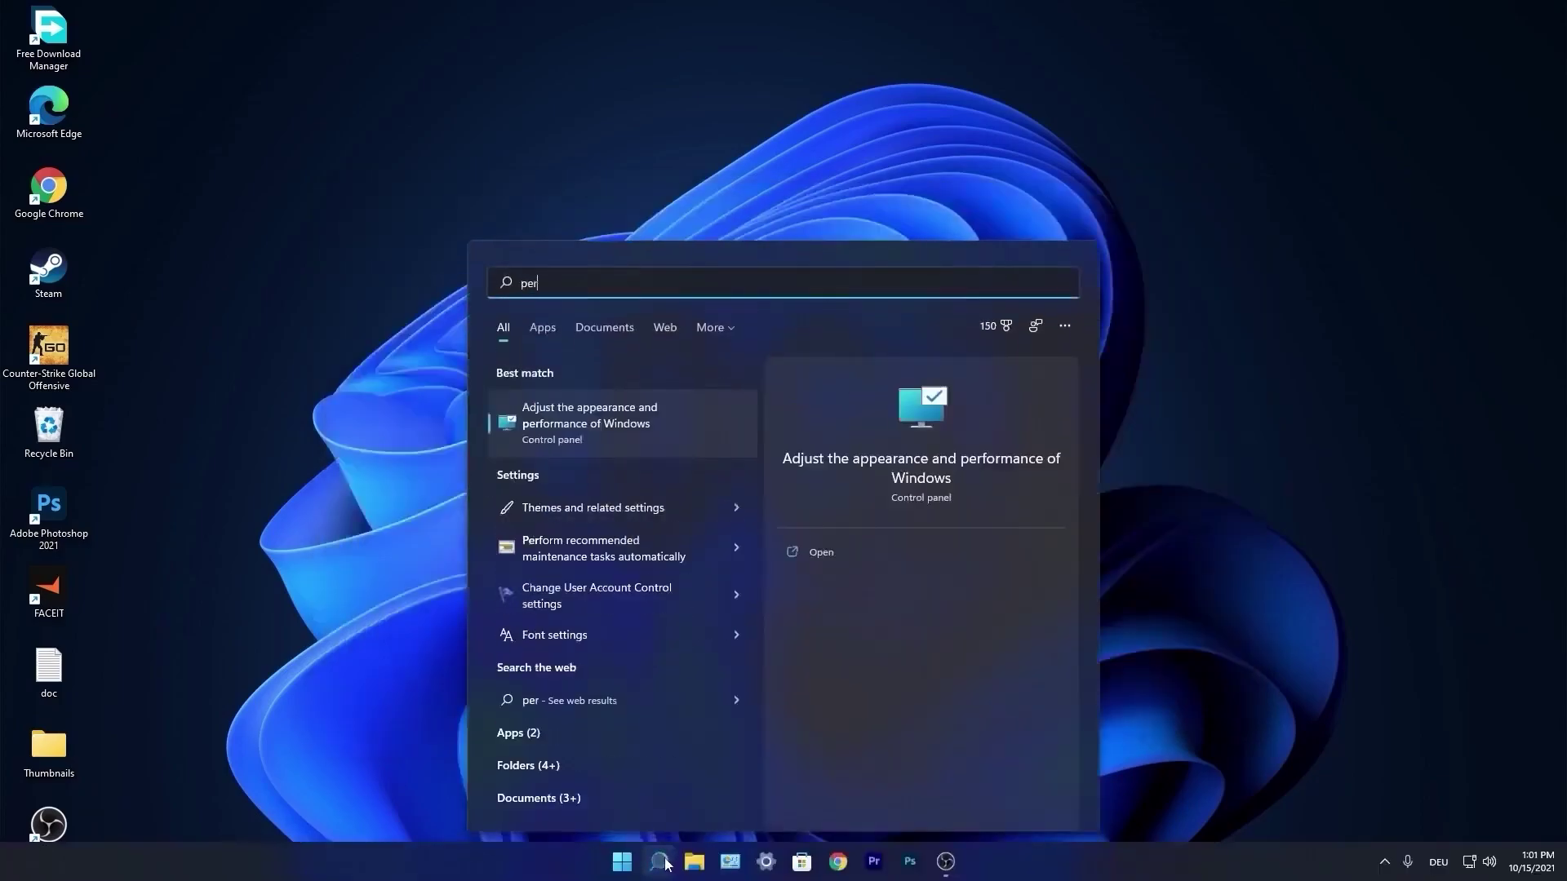
pyautogui.write('formance')
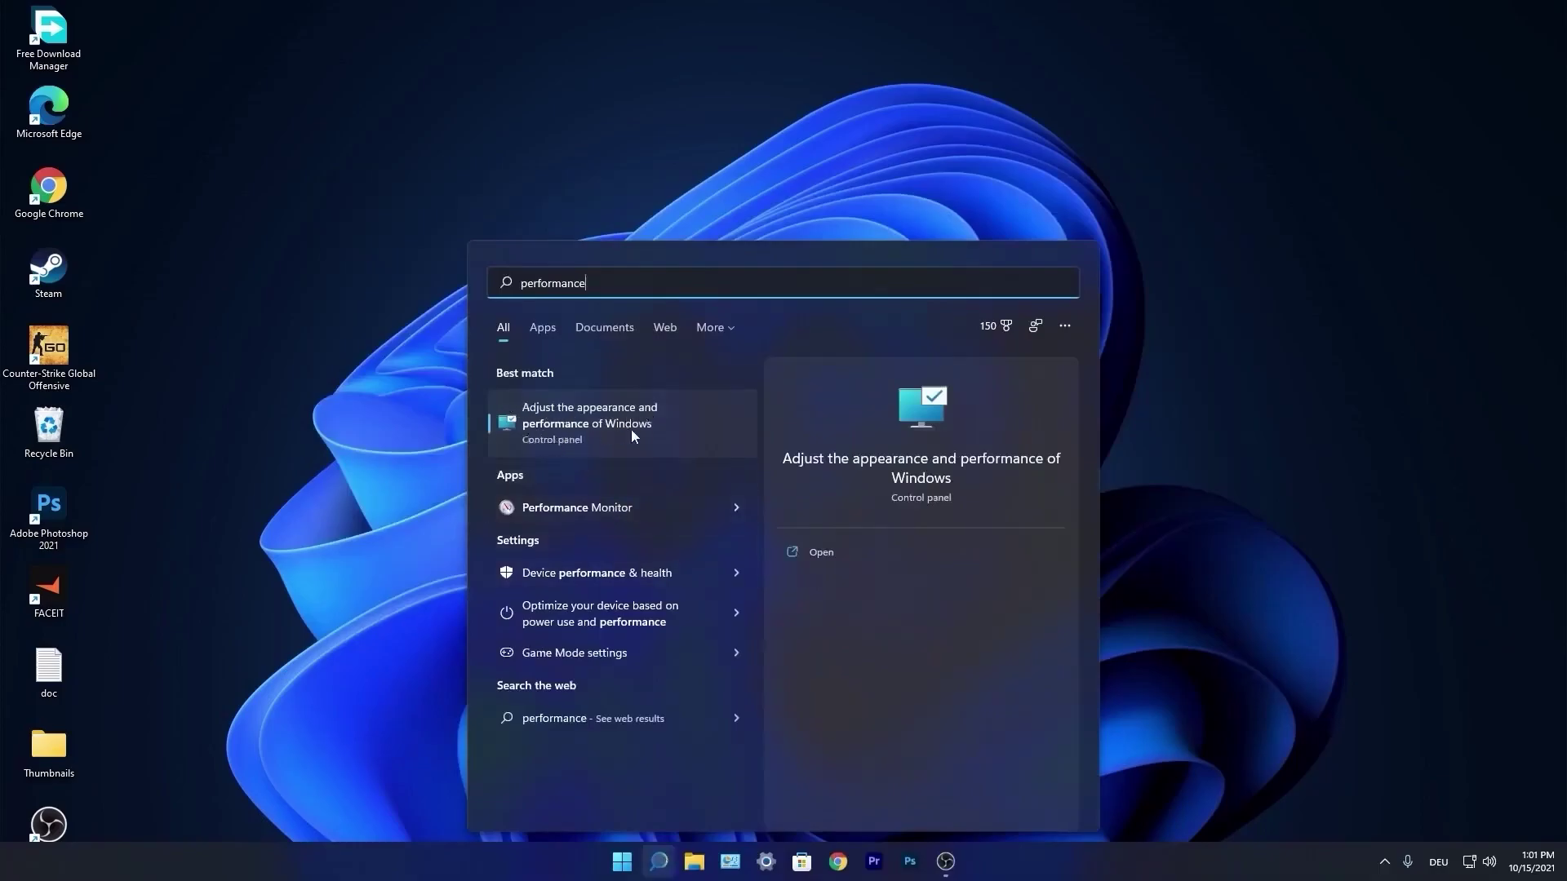
pyautogui.click(596, 421)
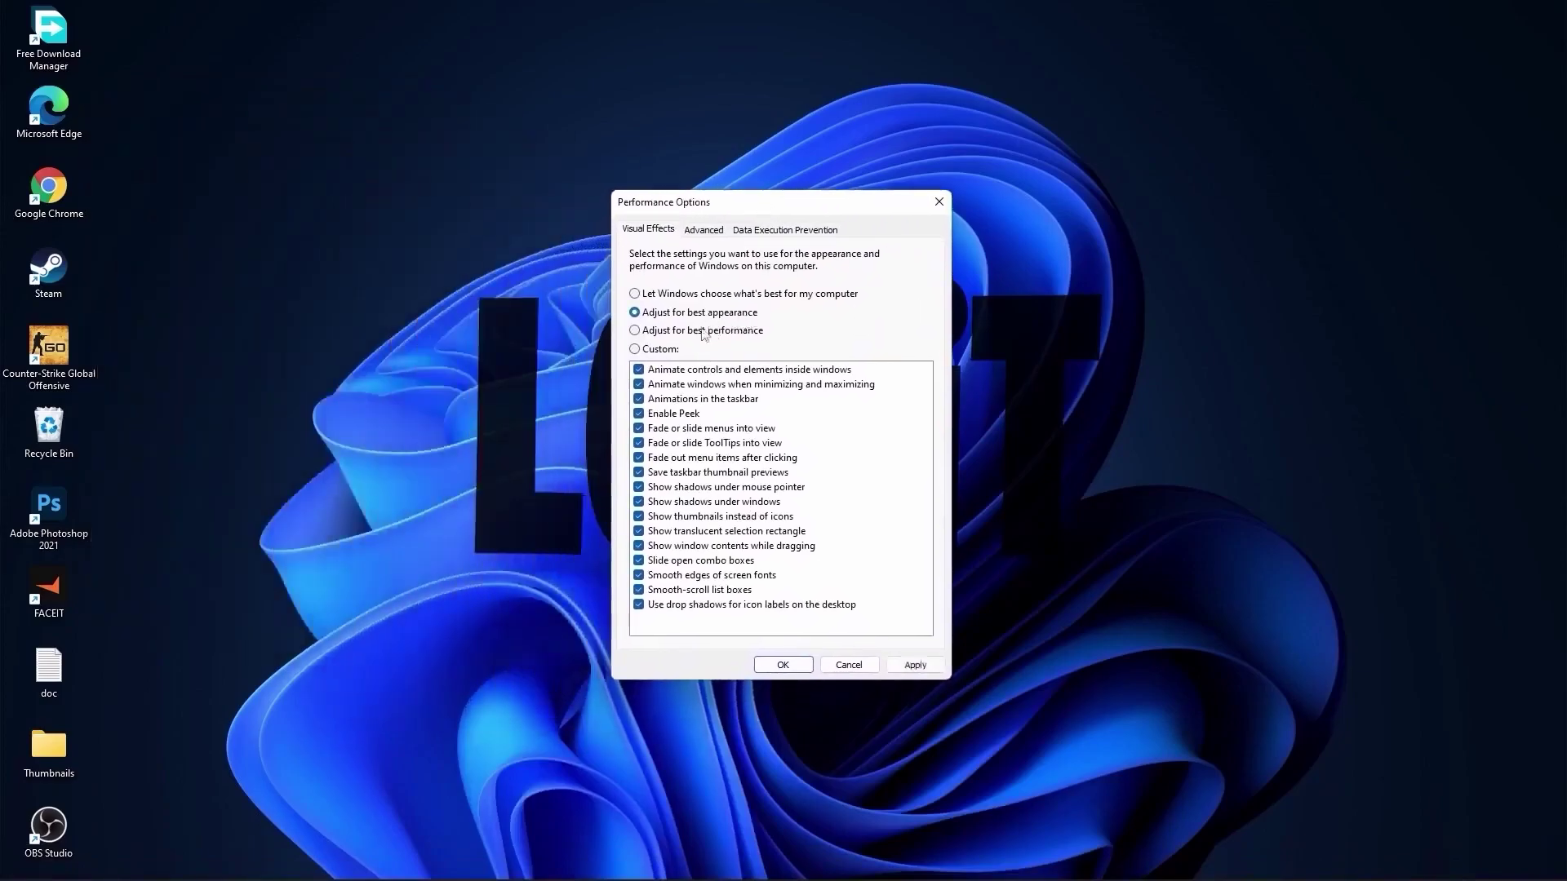
pyautogui.click(648, 336)
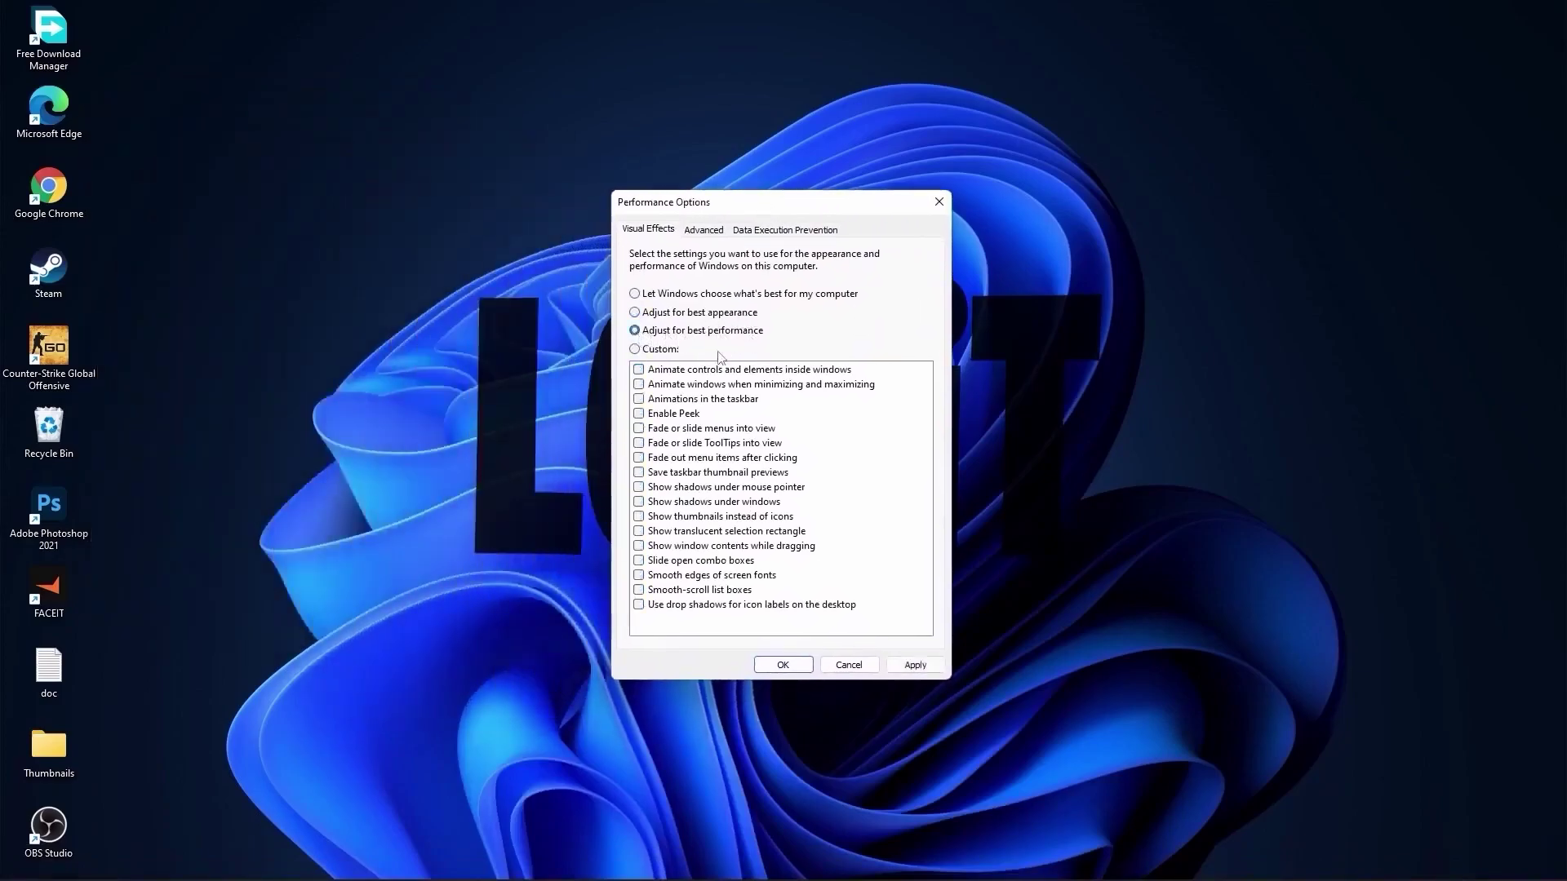
# Keep only smooth screen-font edges and thumbnails in a custom setup, apply and close.
pyautogui.click(634, 348)
pyautogui.click(637, 576)
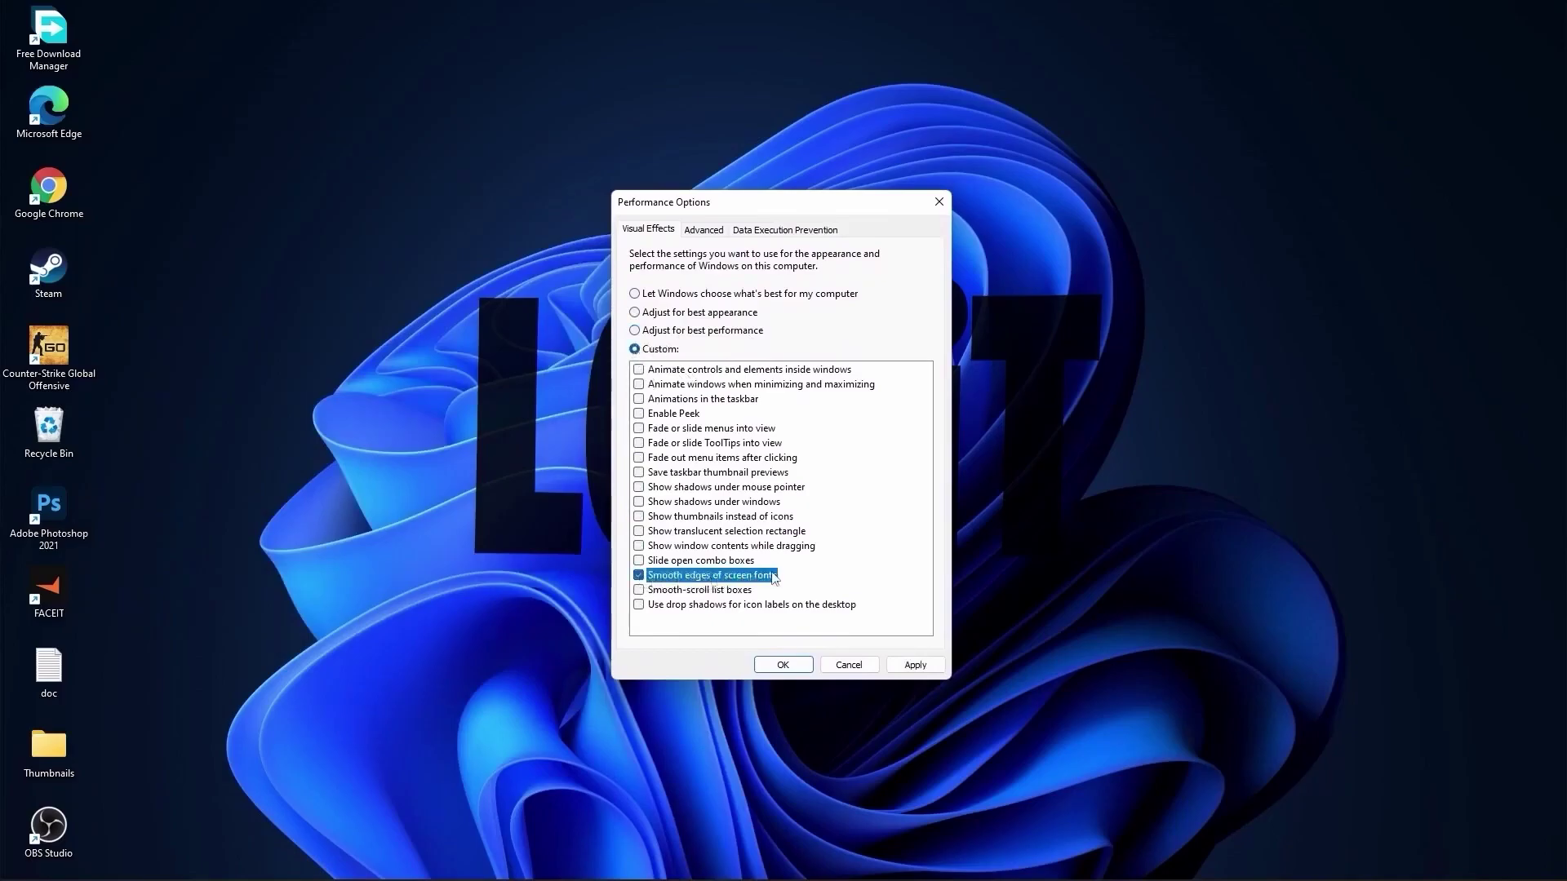
pyautogui.click(639, 516)
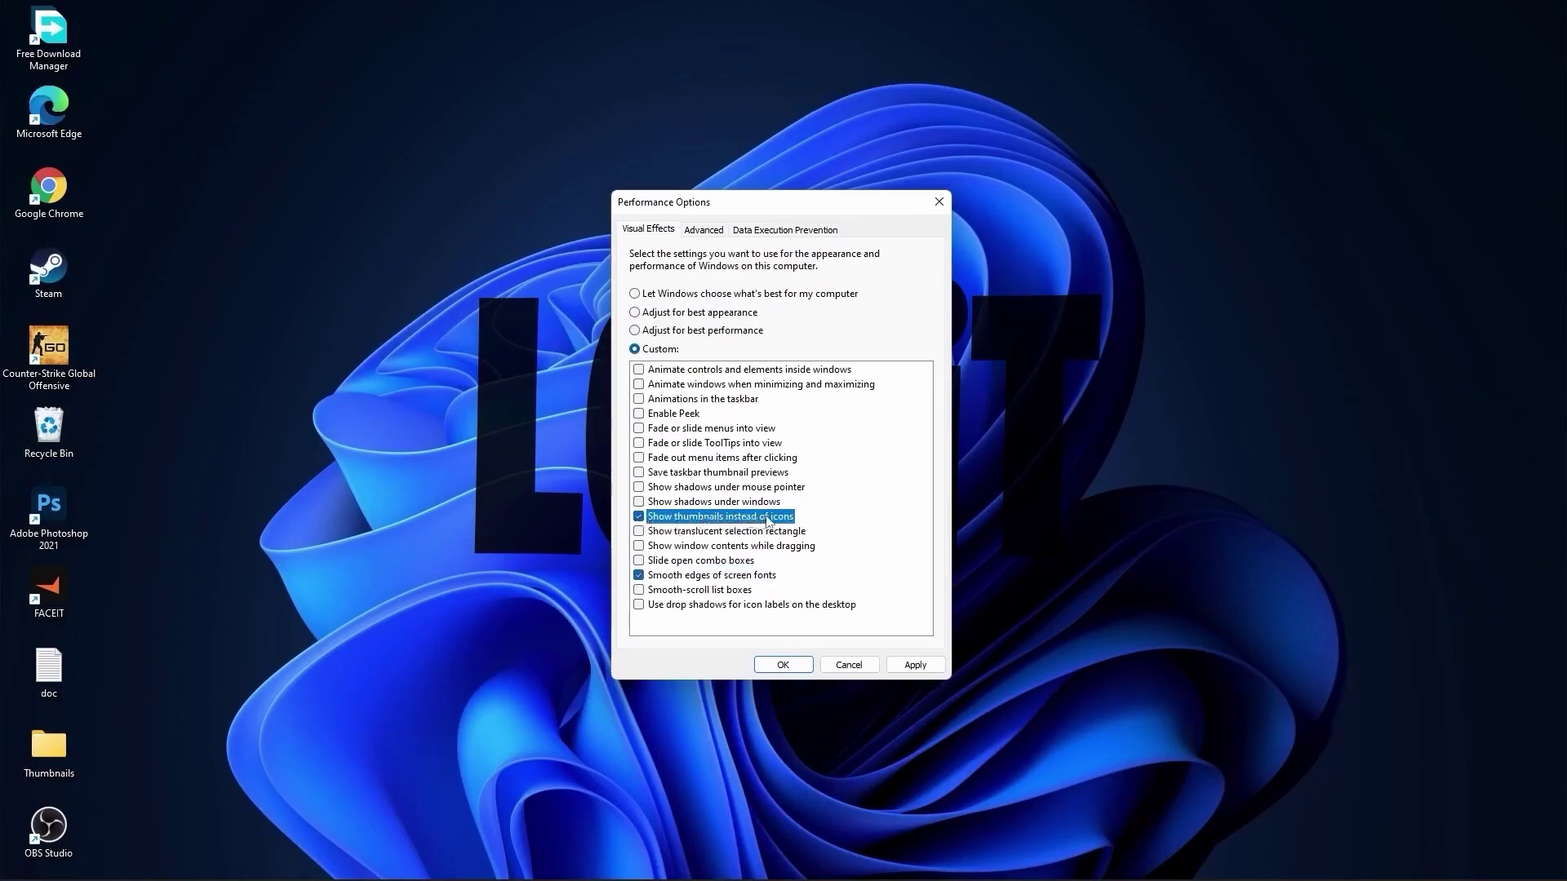
pyautogui.click(916, 665)
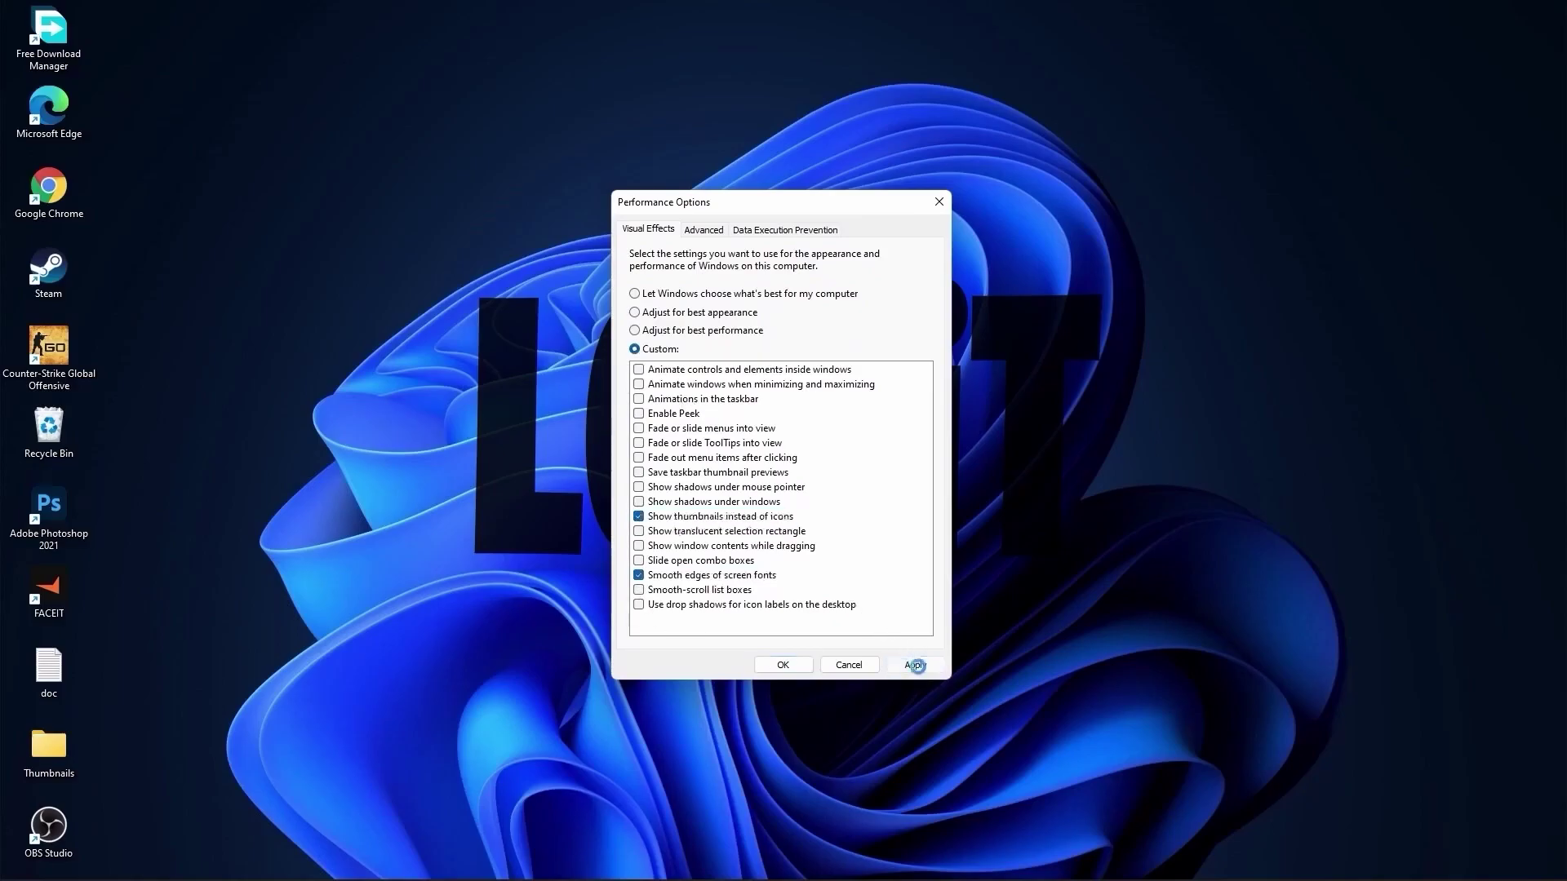
pyautogui.click(786, 666)
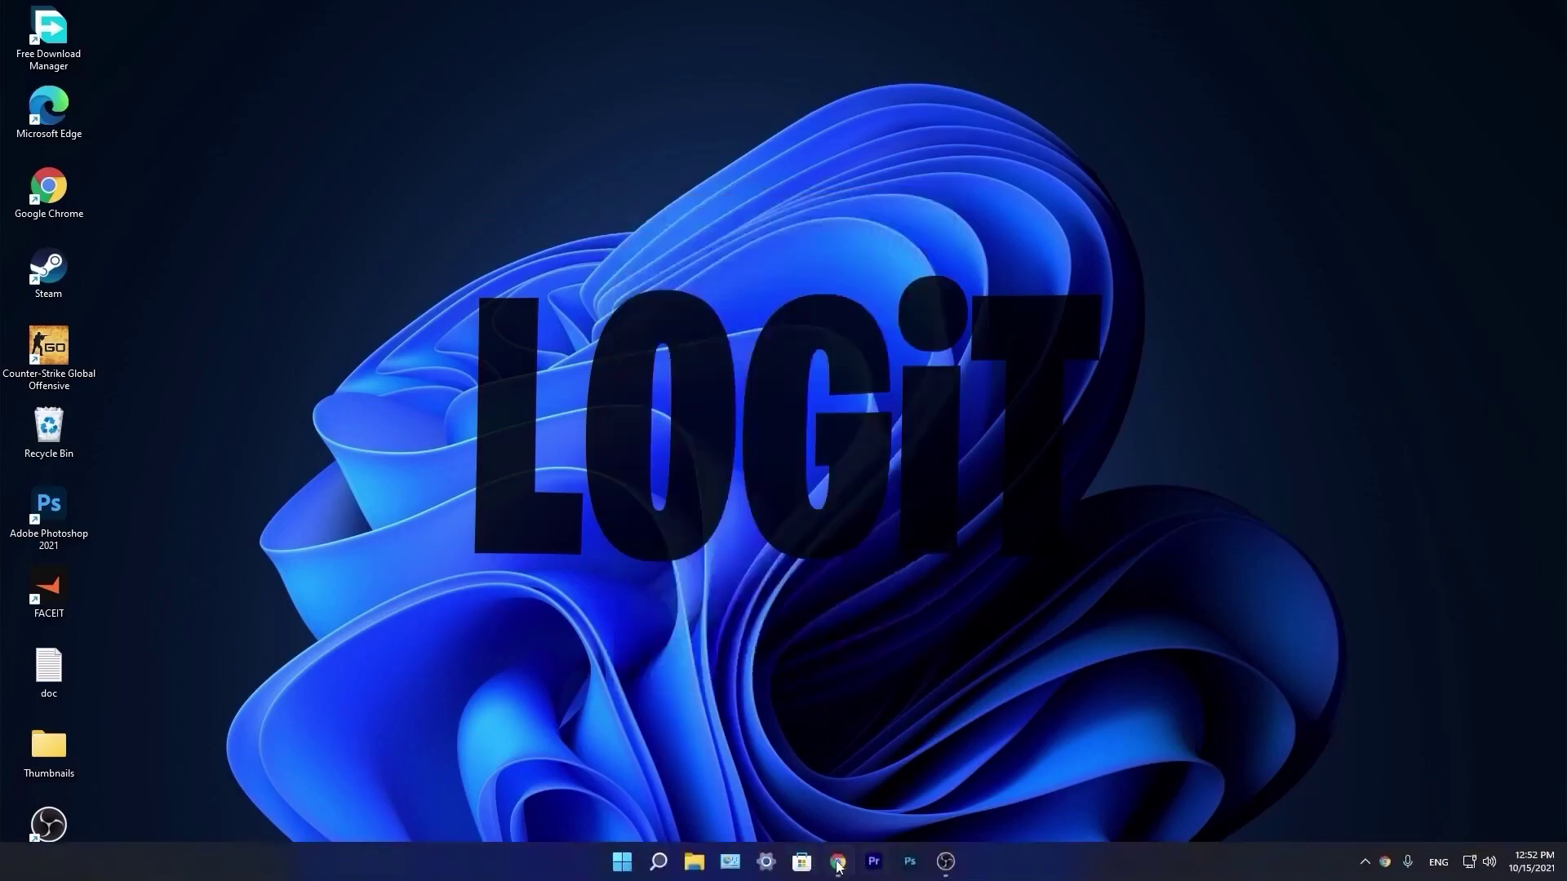
# On nvidia.com find the GeForce 10 Series GTX 1050 Ti and download the 496.13 driver.
pyautogui.click(833, 860)
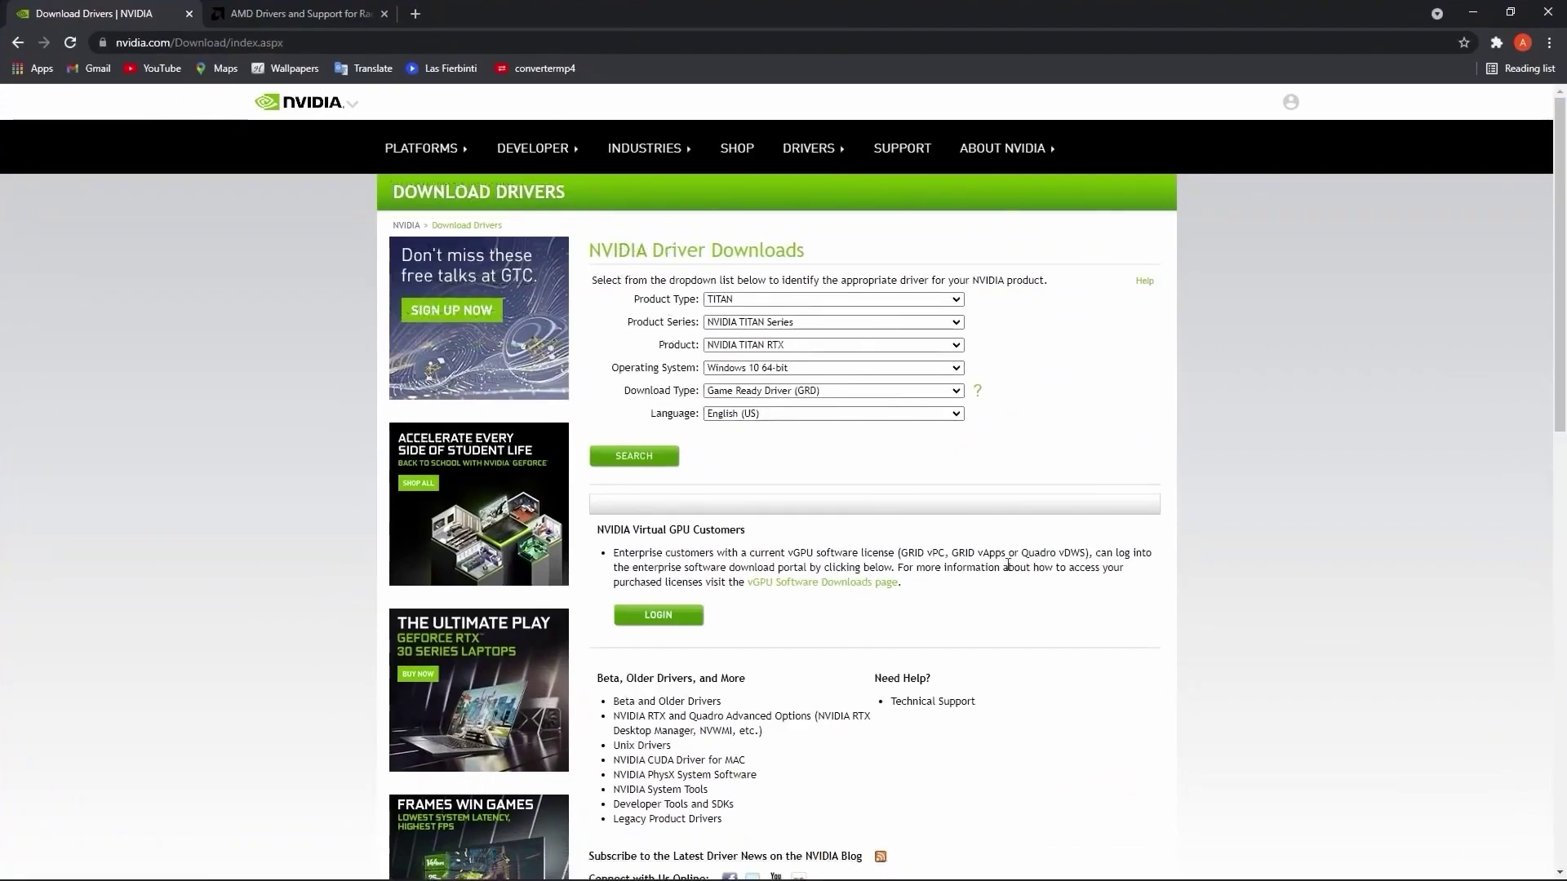
pyautogui.click(784, 300)
pyautogui.click(766, 328)
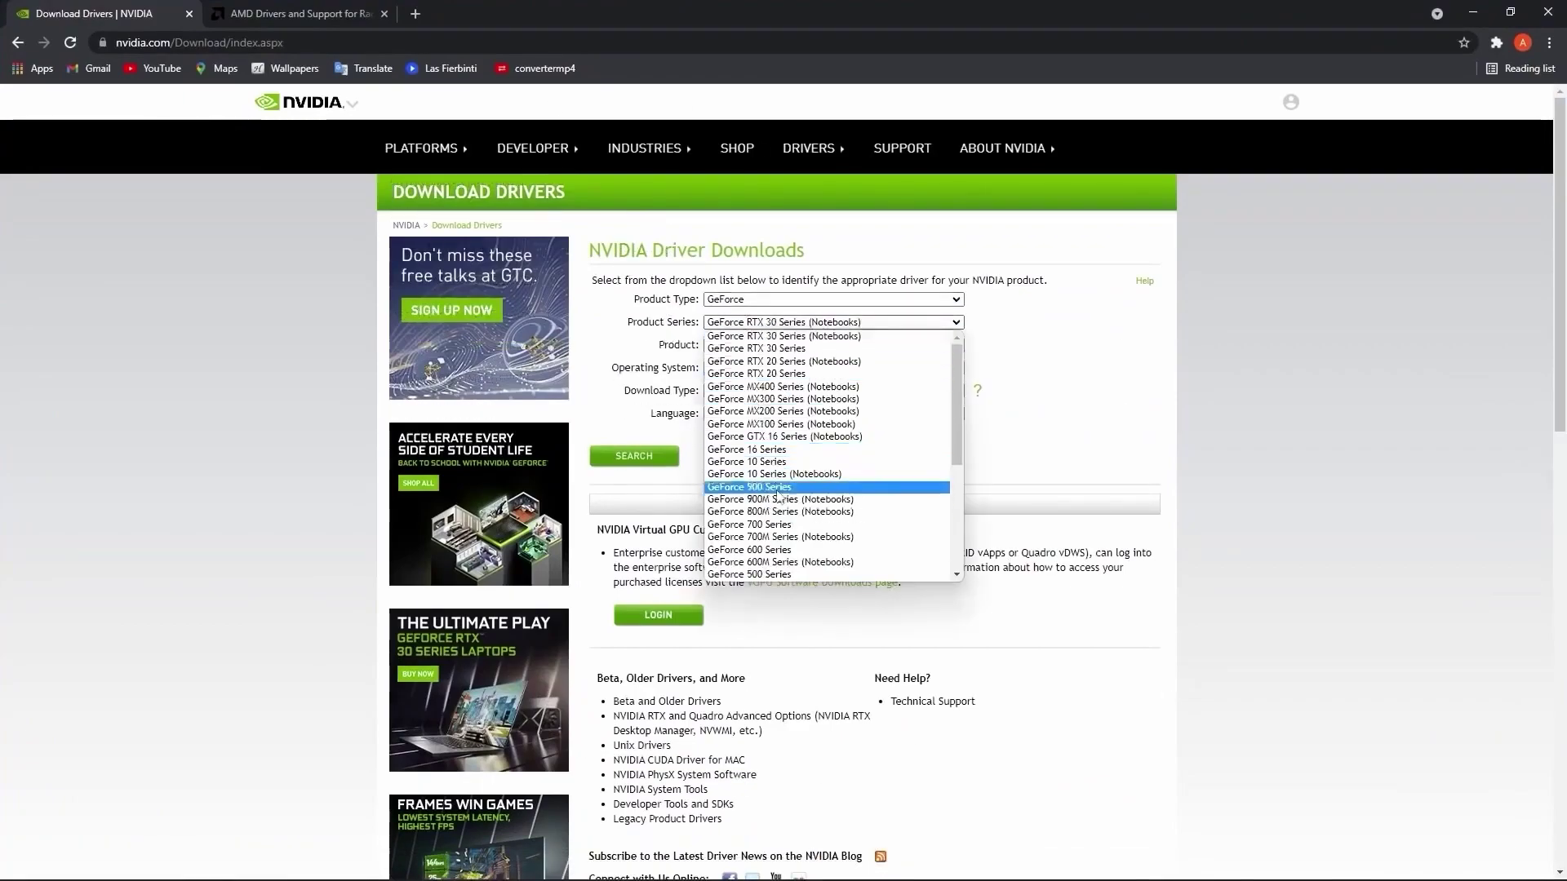
pyautogui.click(805, 483)
pyautogui.click(770, 346)
pyautogui.click(769, 372)
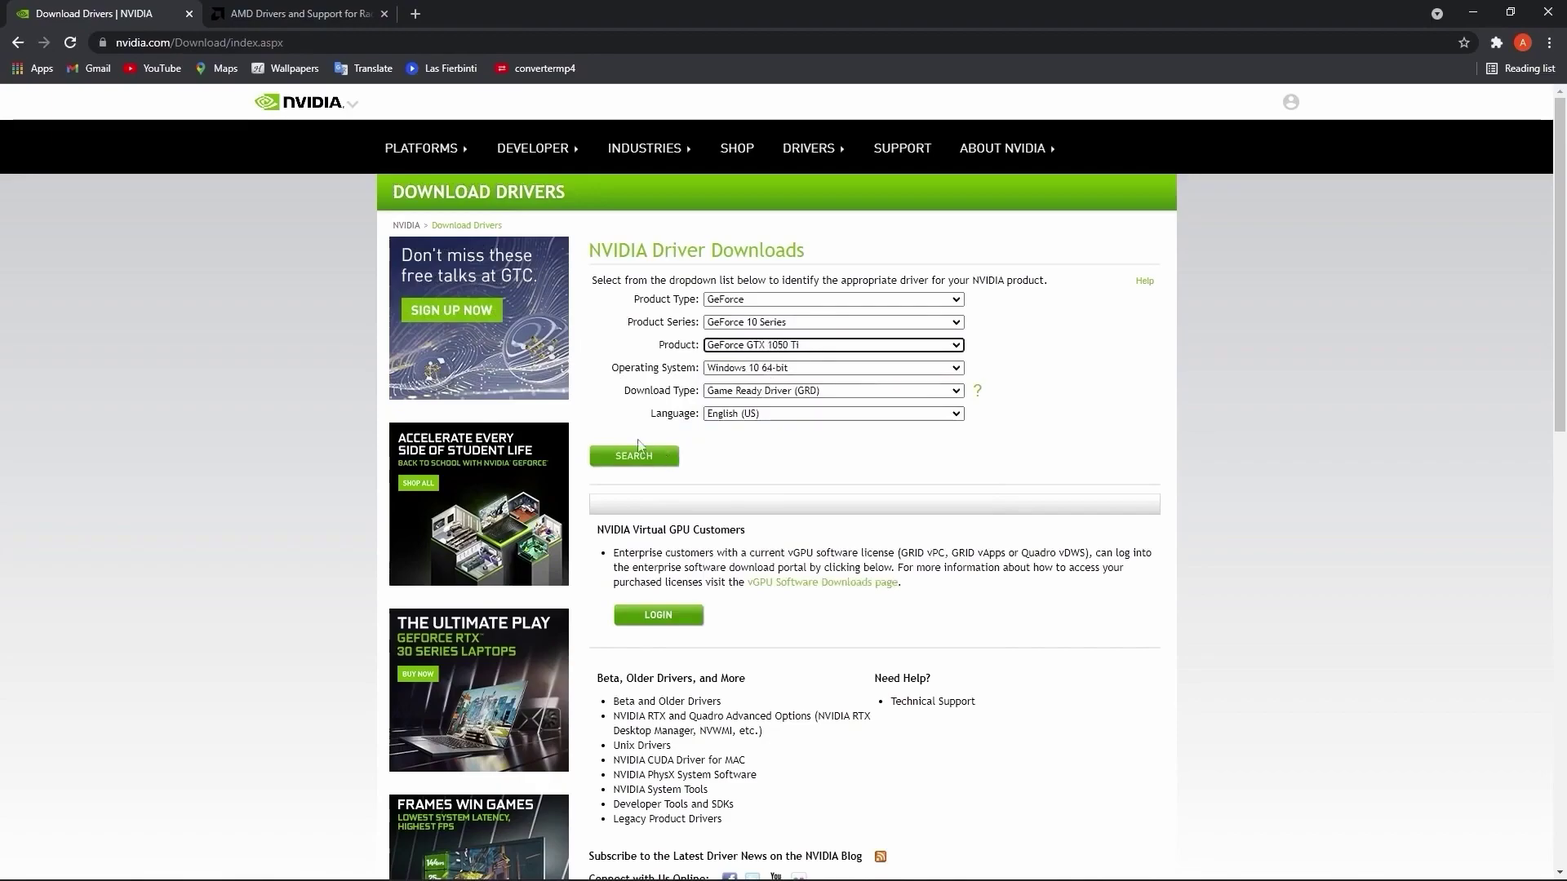
pyautogui.click(634, 458)
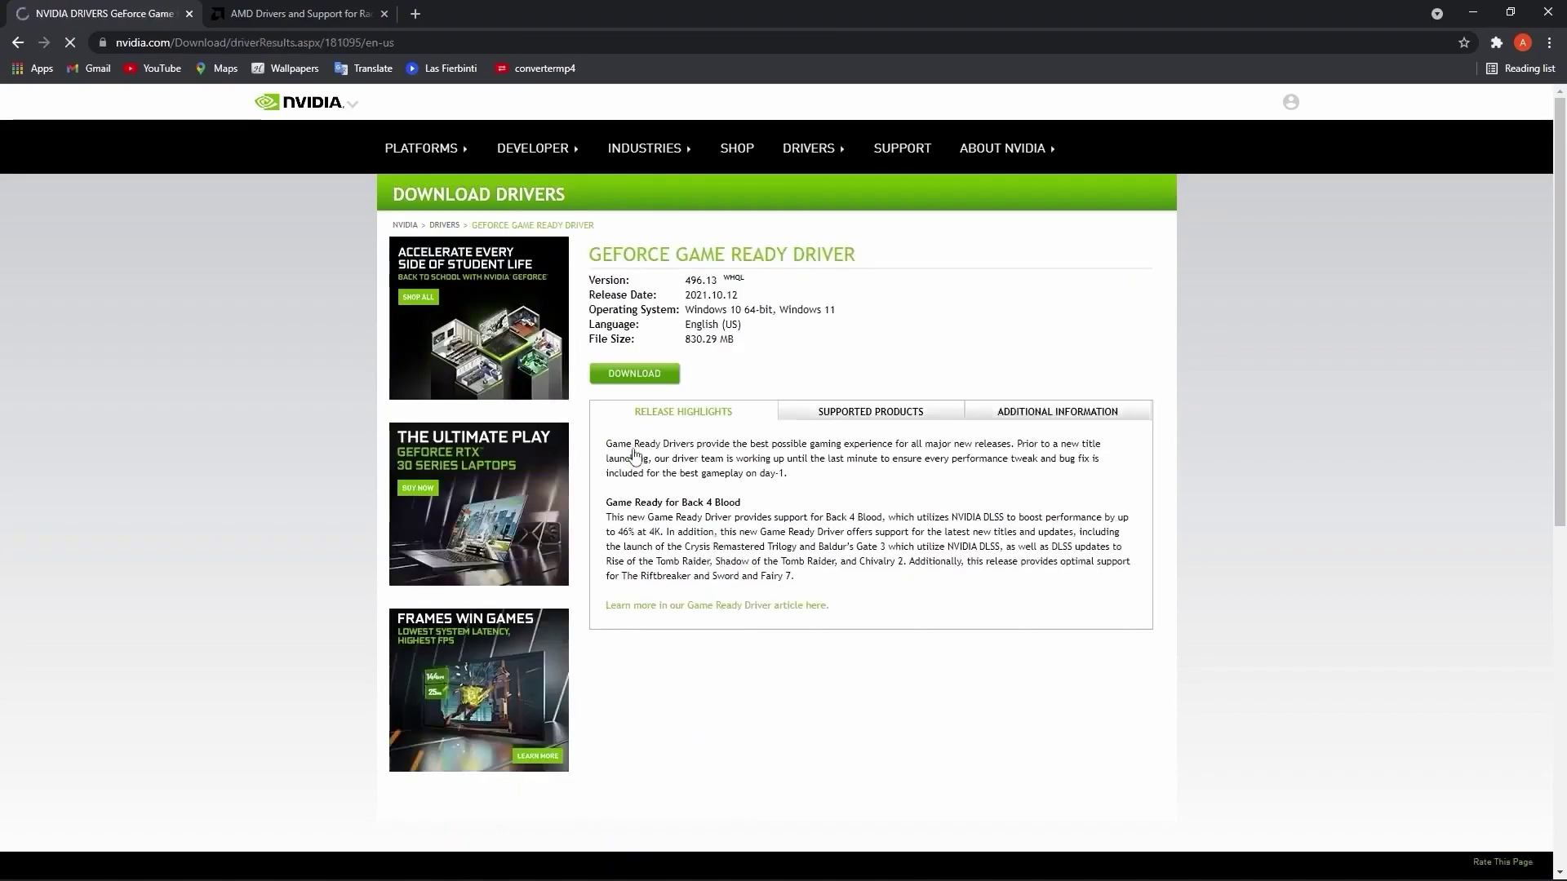
pyautogui.click(639, 376)
pyautogui.click(889, 331)
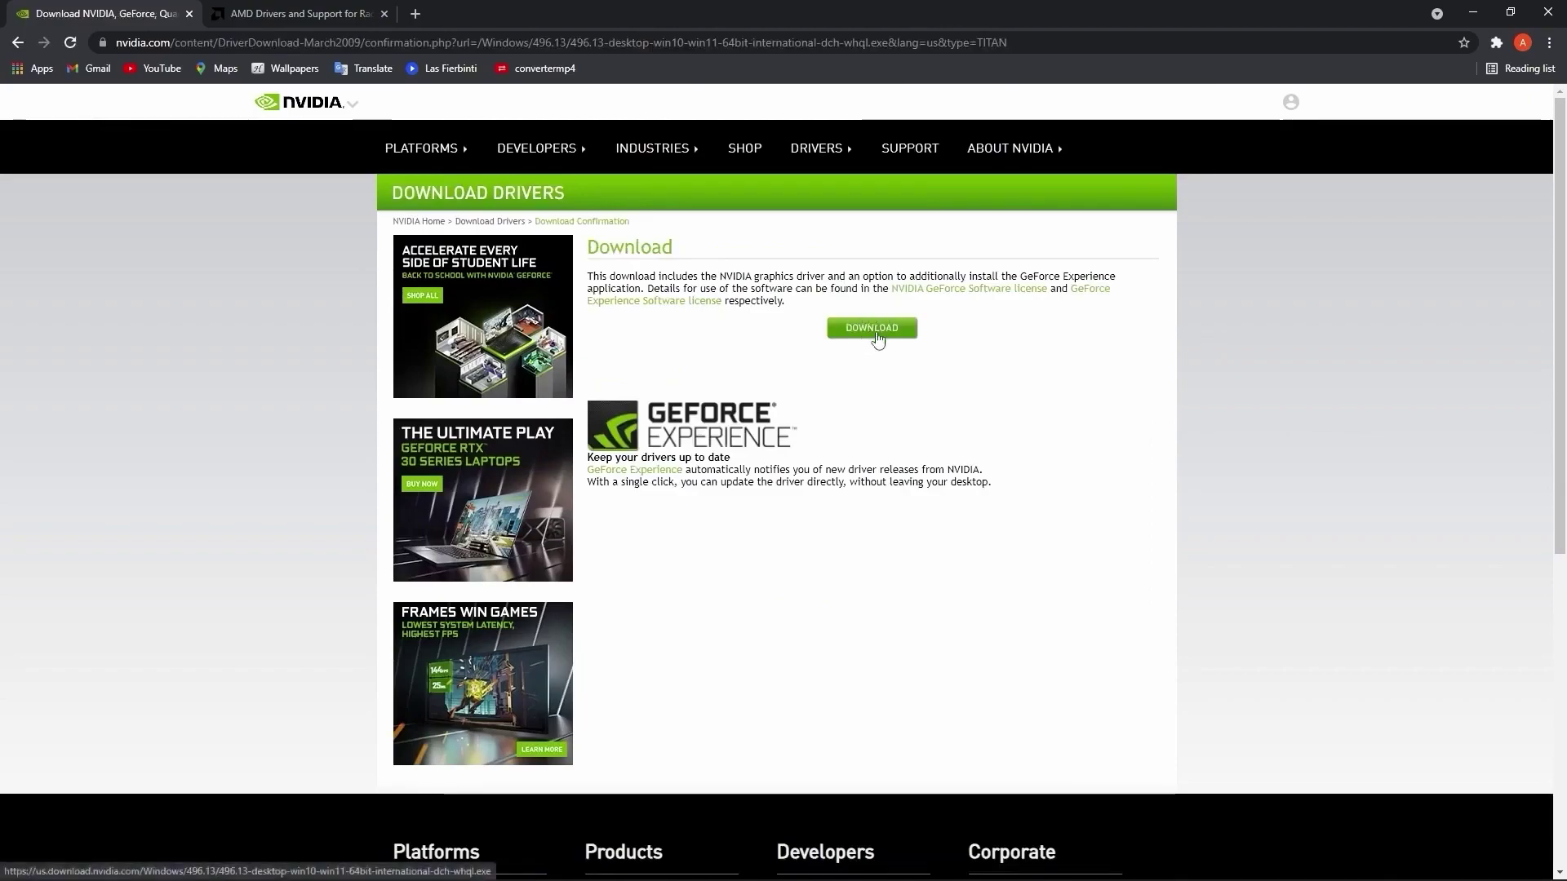
# On AMD's site choose Graphics > Radeon RX 5300 and submit to find drivers.
pyautogui.hotkey('ctrl', 'Tab')
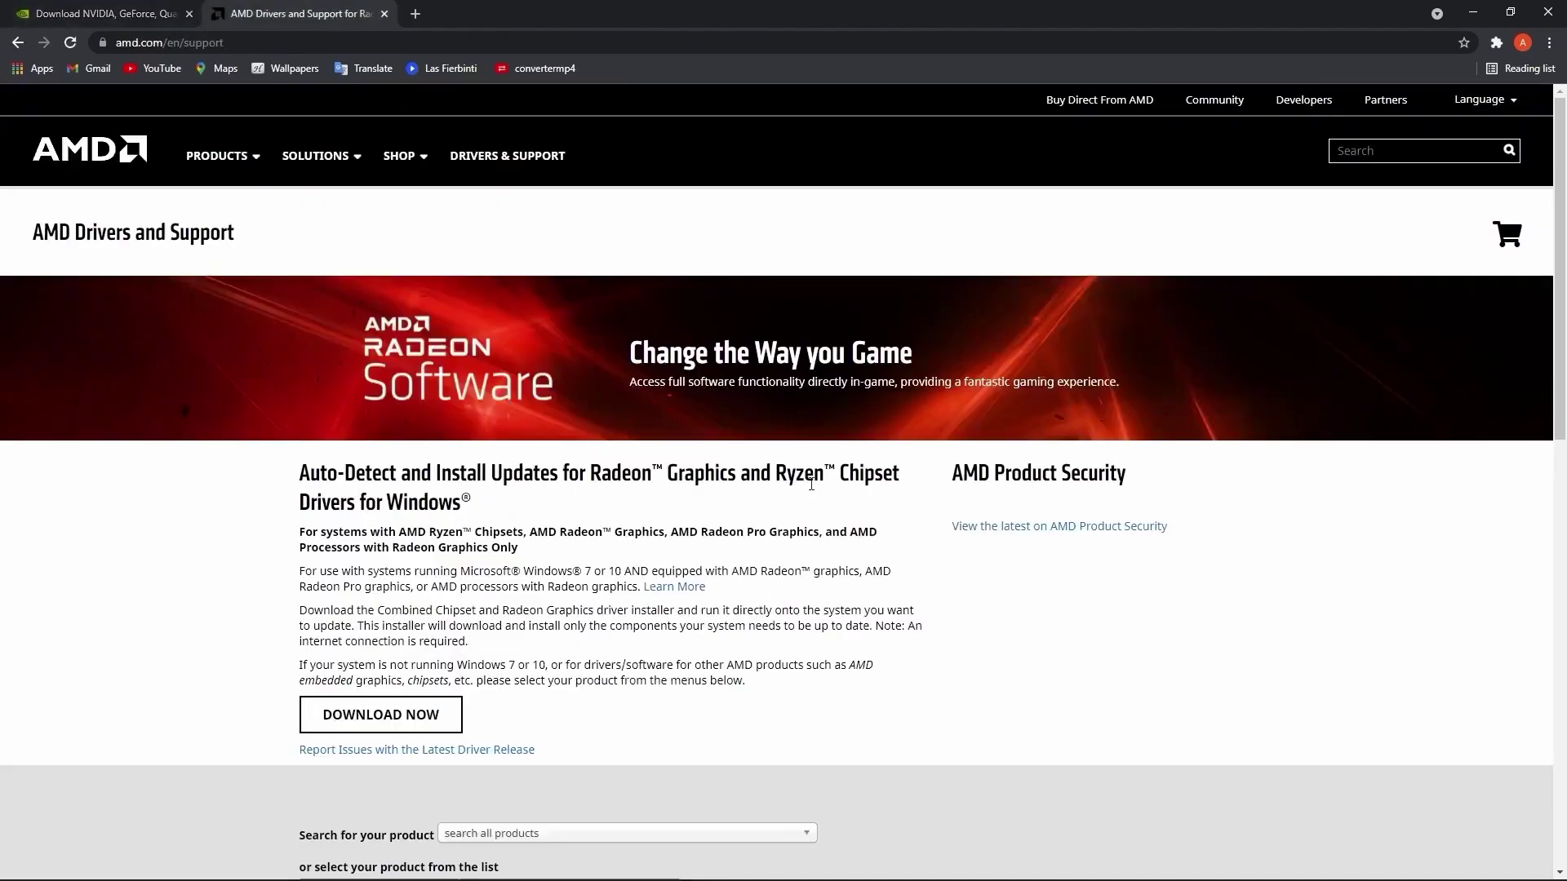
pyautogui.scroll(-4, 810, 486)
pyautogui.click(367, 416)
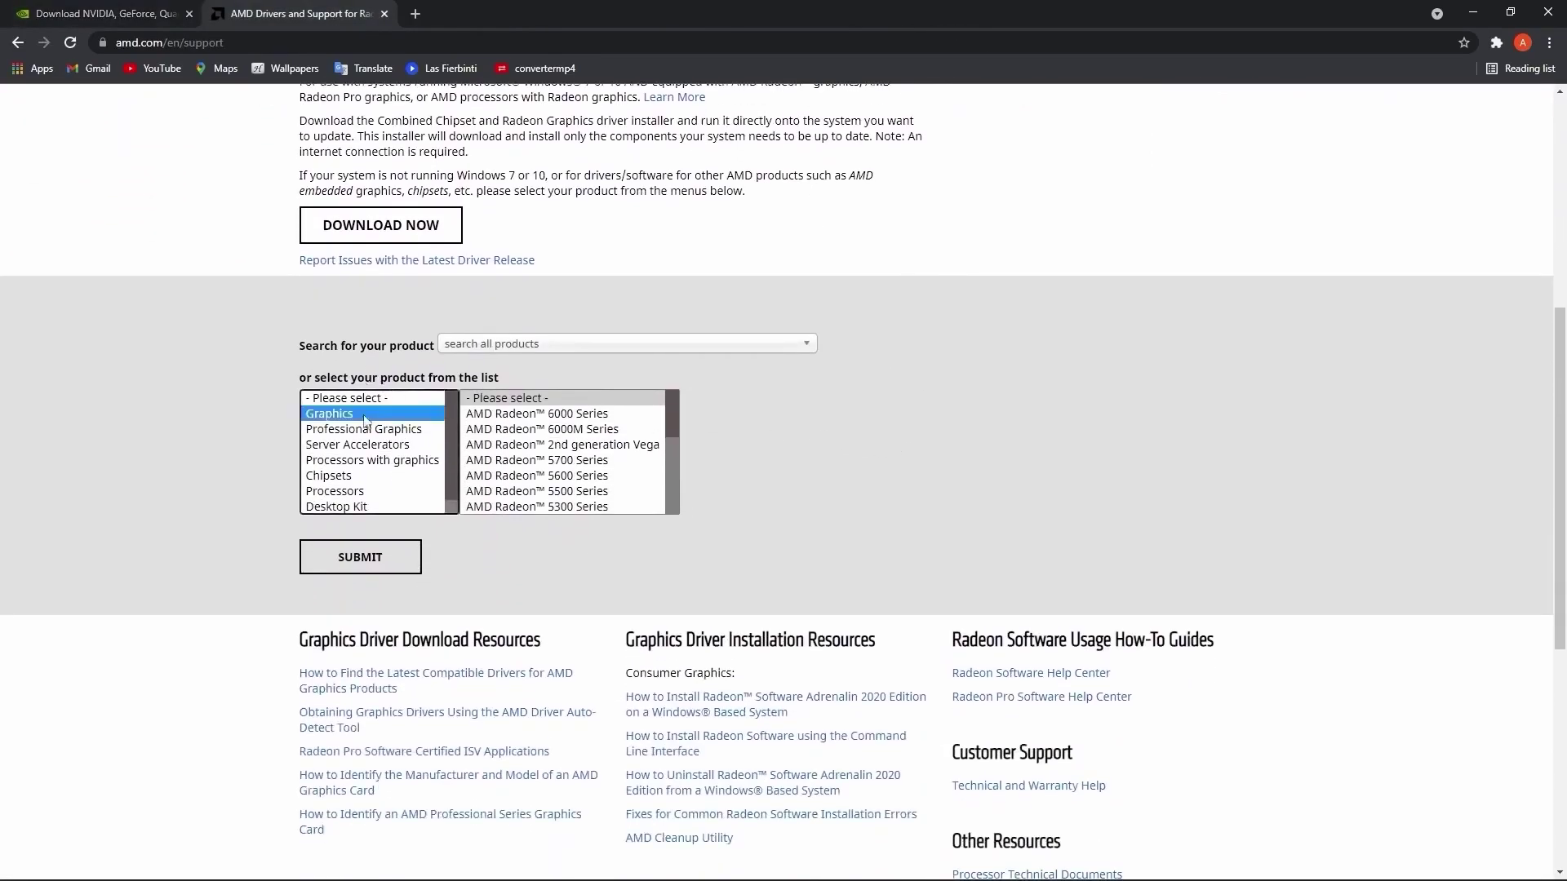
pyautogui.scroll(-2, 564, 453)
pyautogui.click(563, 424)
pyautogui.scroll(-3, 575, 453)
pyautogui.click(737, 414)
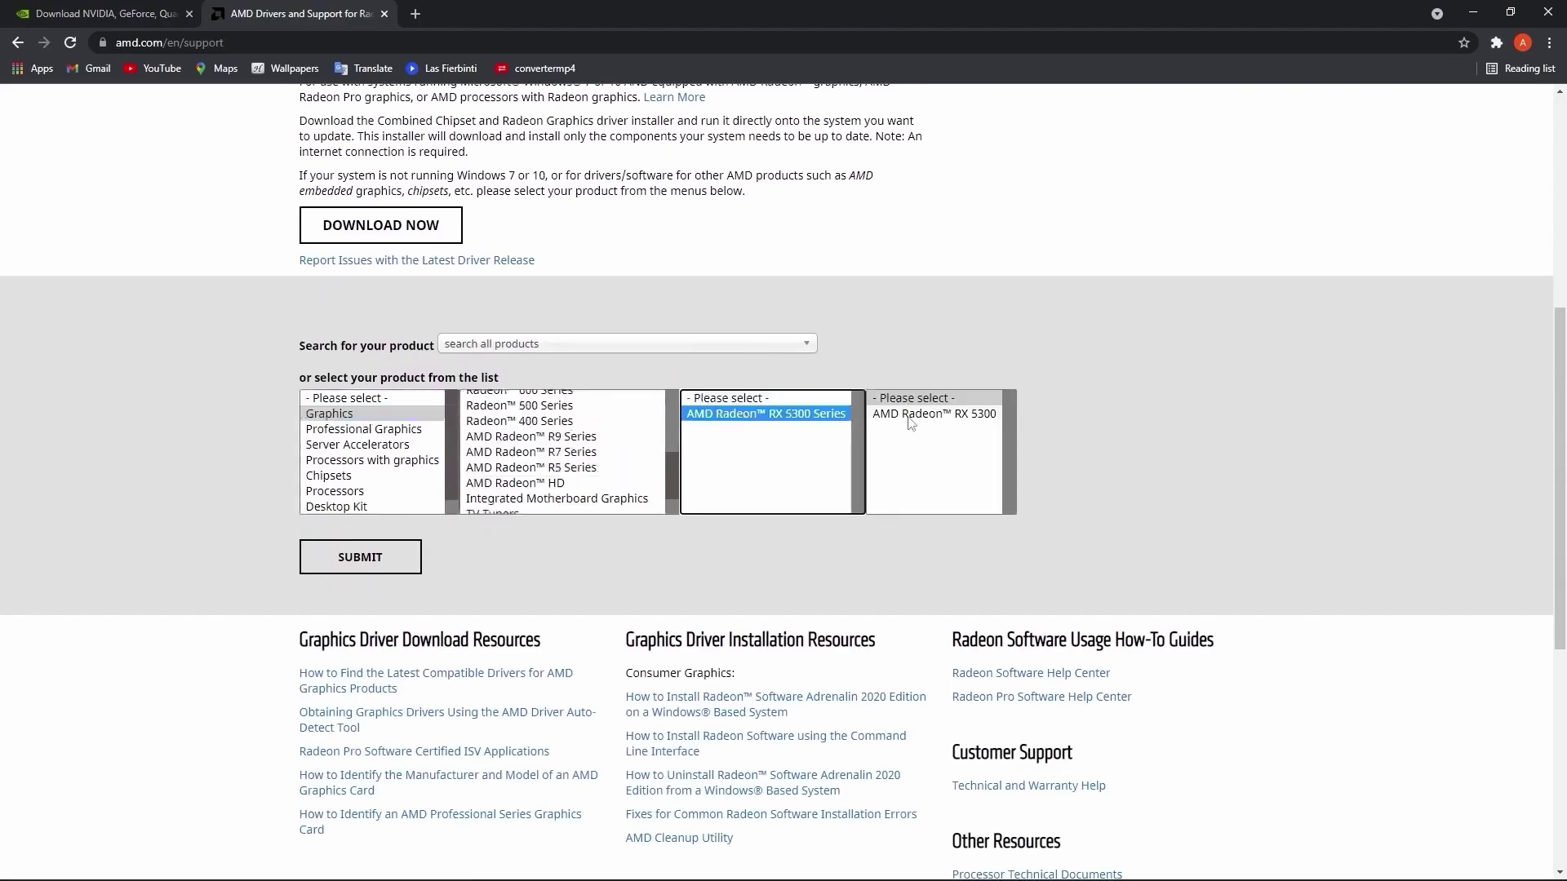
pyautogui.click(914, 417)
pyautogui.click(363, 560)
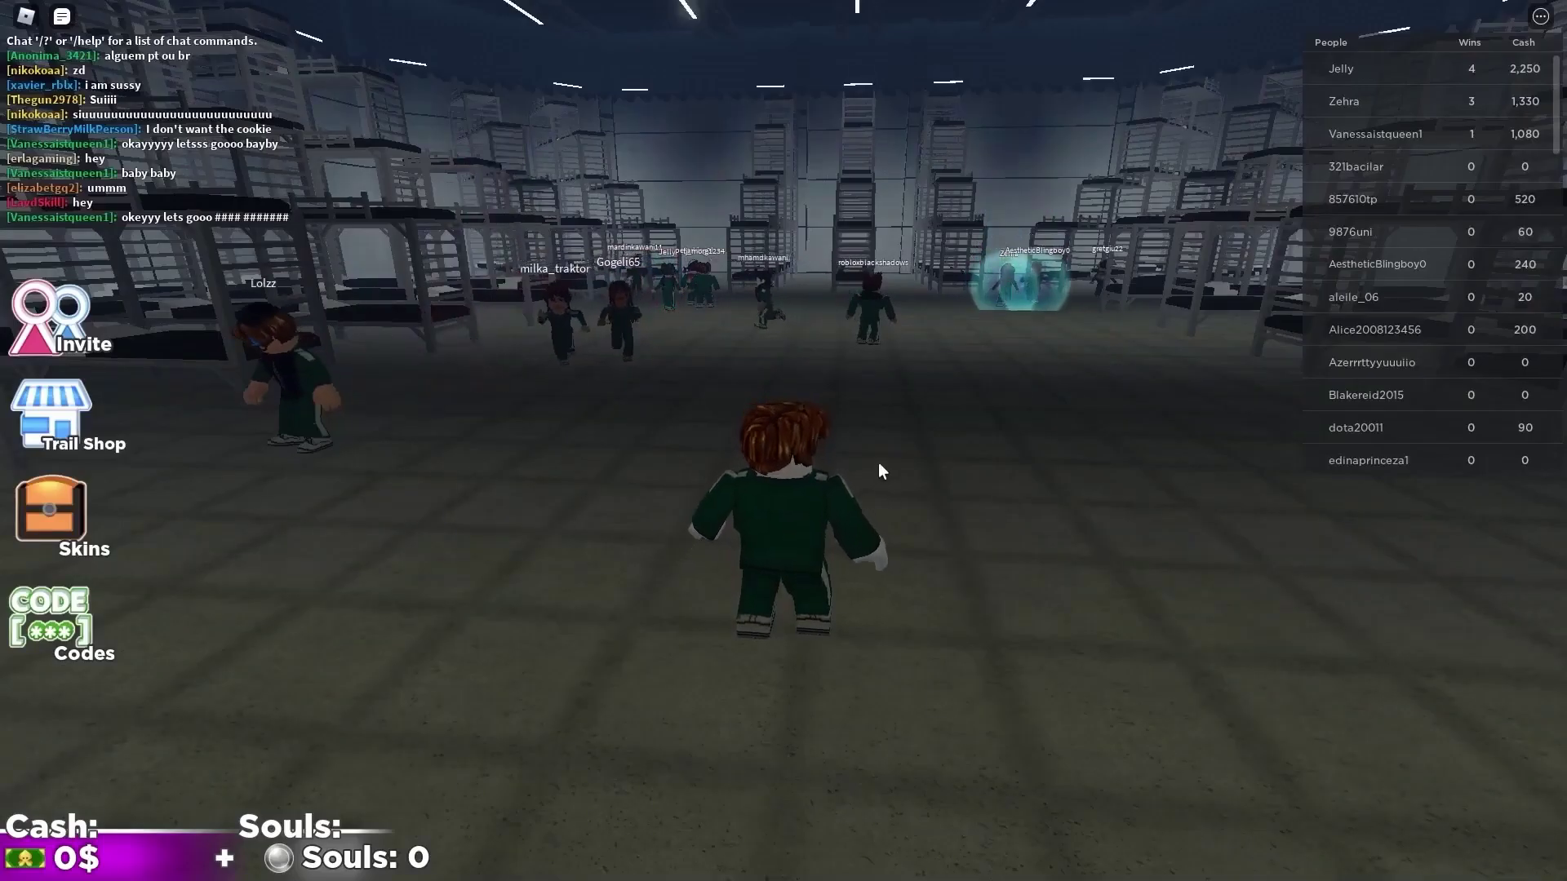
pyautogui.moveTo(25, 16)
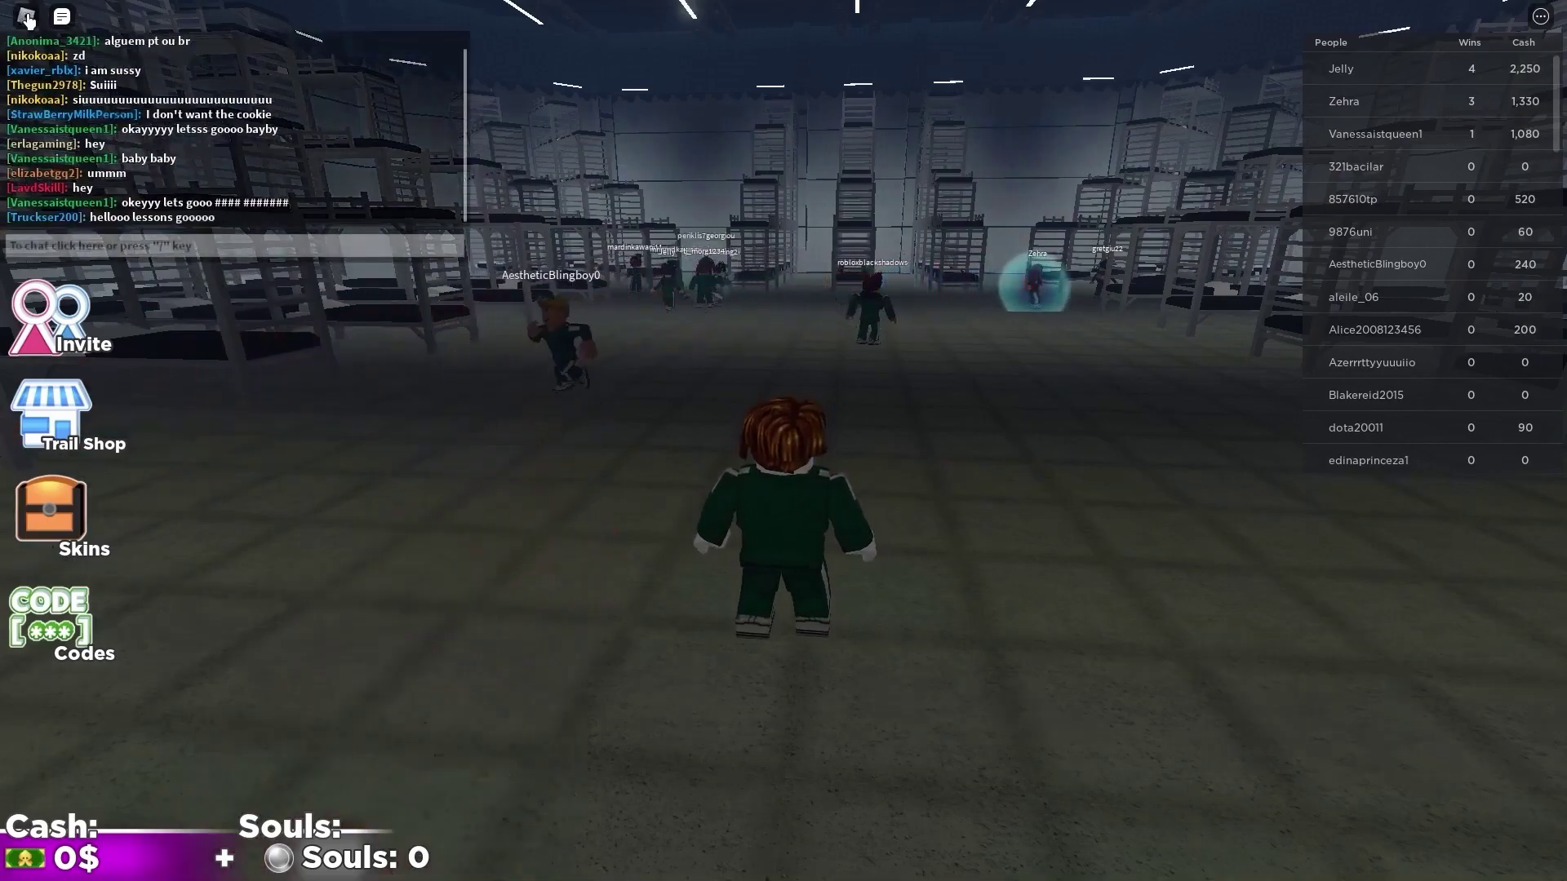
# Bring up Roblox's in-game menu on the Settings tab with graphics options.
pyautogui.click(28, 15)
pyautogui.click(652, 187)
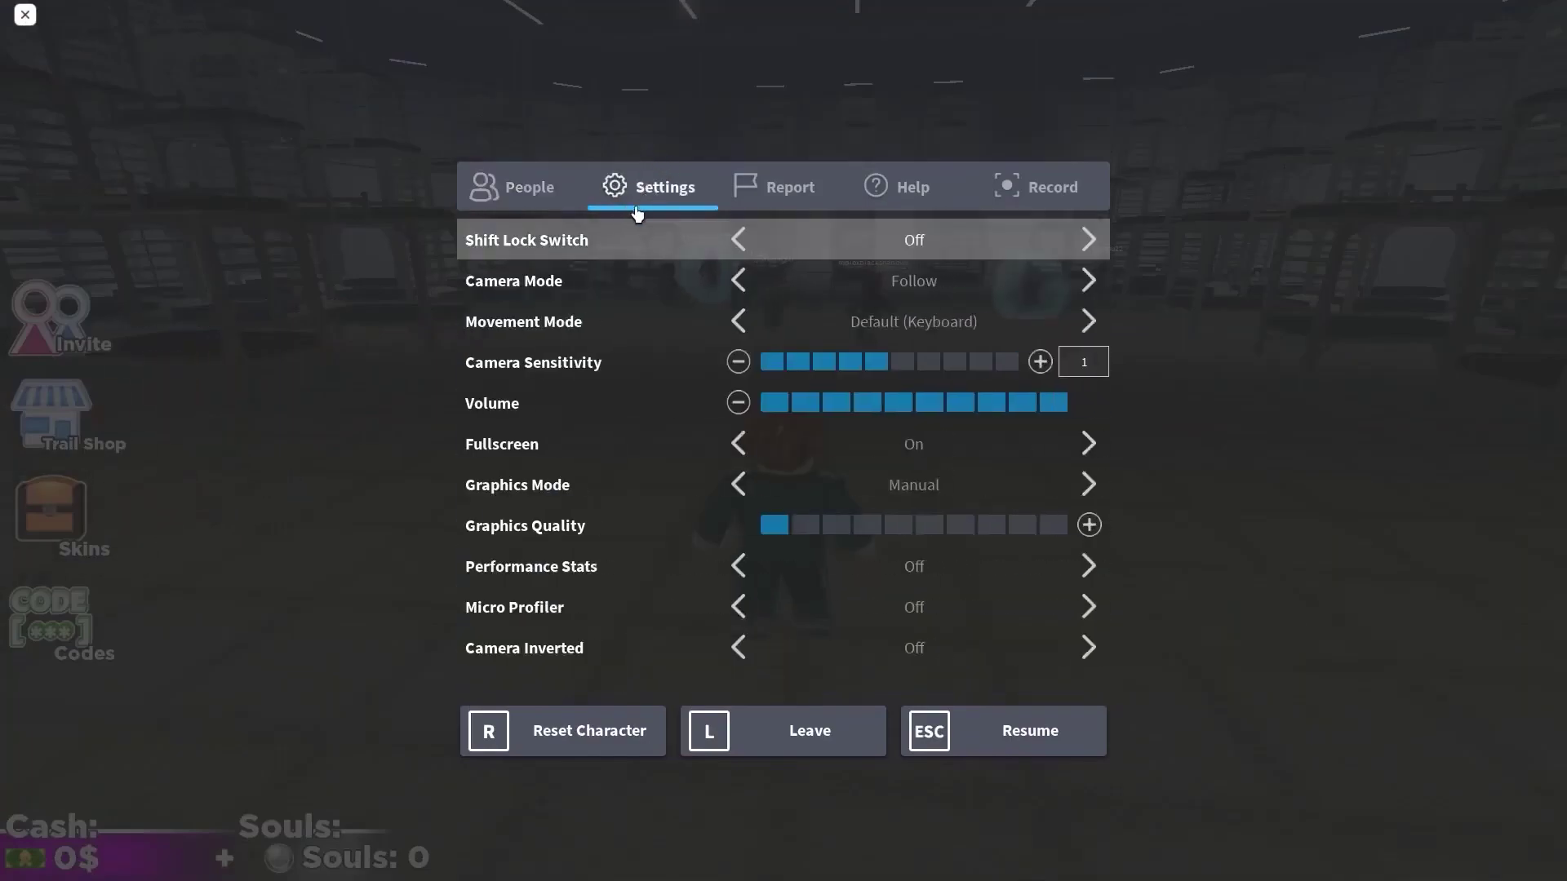